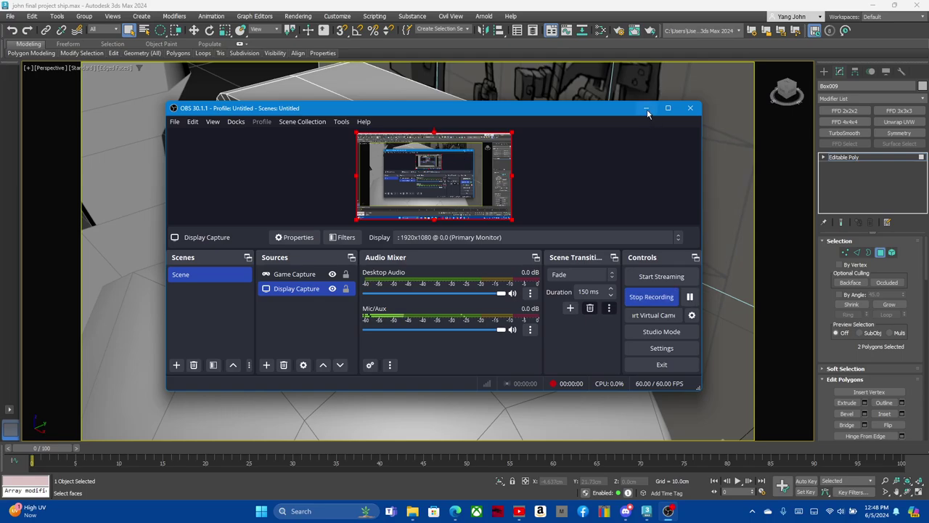
# Scale the two selected front polygons down, leaving a border around them
pyautogui.click(646, 107)
pyautogui.moveTo(557, 165)
pyautogui.keyDown('alt'); pyautogui.mouseDown(button='middle')
pyautogui.moveTo(451, 160)
pyautogui.moveTo(408, 197)
pyautogui.mouseUp(button='middle'); pyautogui.keyUp('alt')
pyautogui.scroll(2, 451, 160)
pyautogui.press('w')
pyautogui.press('e')
pyautogui.press('r')
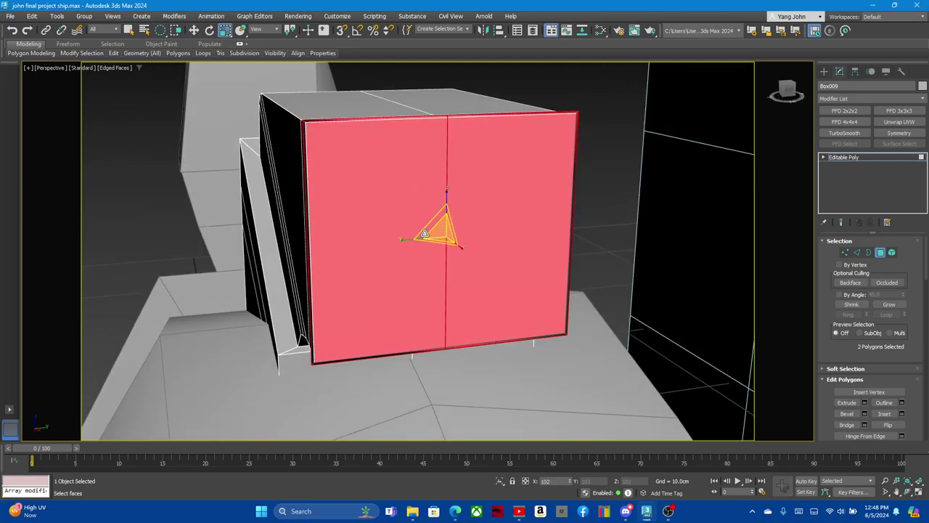
pyautogui.moveTo(445, 229); pyautogui.dragTo(444, 244)
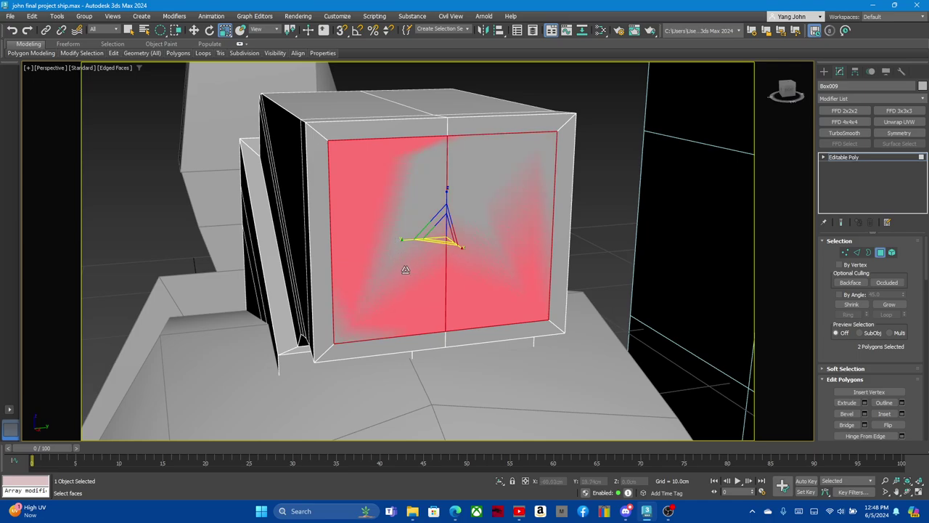
# Move the shrunken front polygons back into the box to form a recessed panel
pyautogui.press('w')
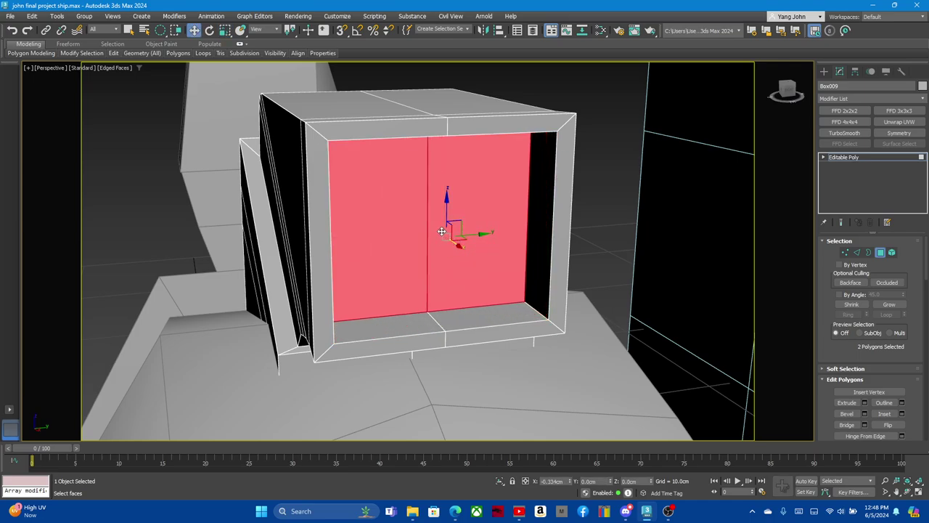
pyautogui.keyDown('alt'); pyautogui.moveTo(438, 234); pyautogui.dragTo(435, 253, button='middle'); pyautogui.keyUp('alt')
pyautogui.scroll(3, 422, 234)
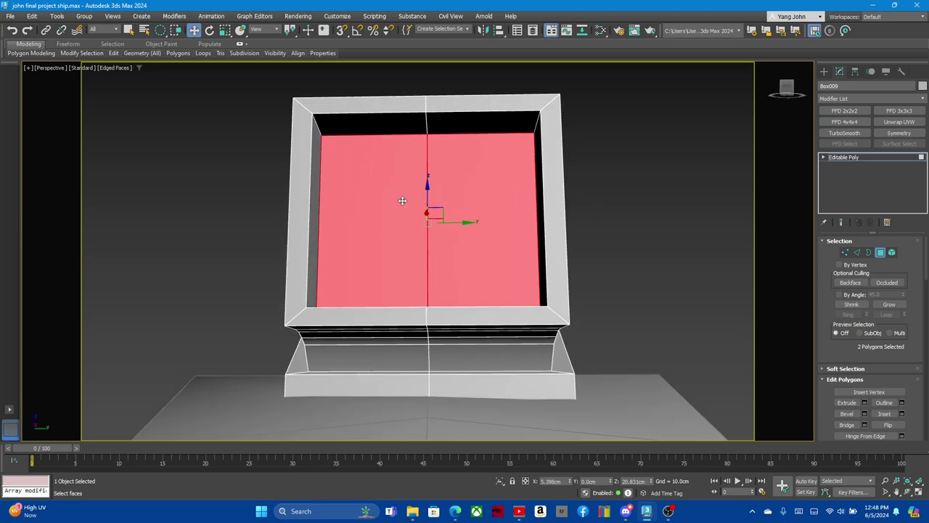
pyautogui.scroll(3, 398, 207)
pyautogui.scroll(2, 385, 230)
pyautogui.moveTo(385, 230)
pyautogui.keyDown('alt'); pyautogui.mouseDown(button='middle')
pyautogui.moveTo(390, 269)
pyautogui.moveTo(465, 253)
pyautogui.mouseUp(button='middle'); pyautogui.keyUp('alt')
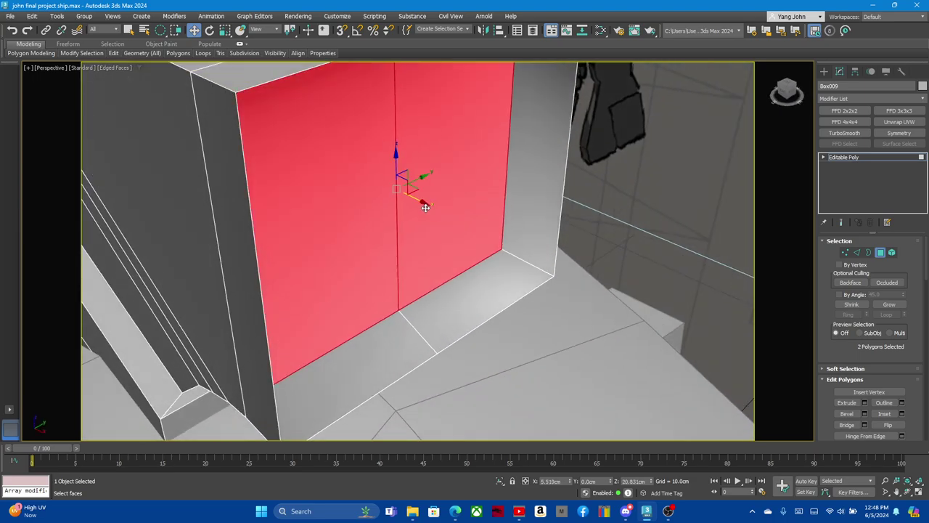
pyautogui.moveTo(471, 225); pyautogui.dragTo(416, 206)
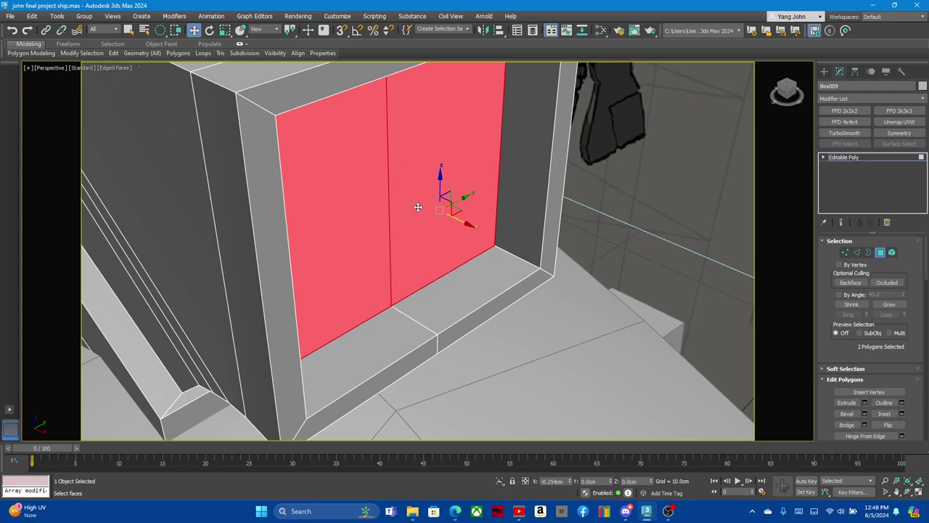
pyautogui.scroll(-3, 509, 247)
pyautogui.scroll(-3, 507, 230)
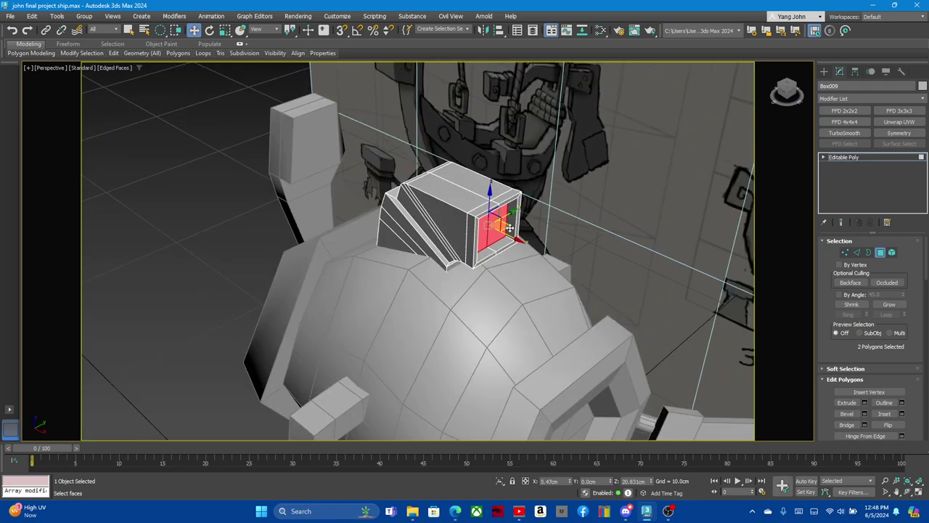
pyautogui.scroll(-3, 506, 228)
pyautogui.scroll(5, 506, 228)
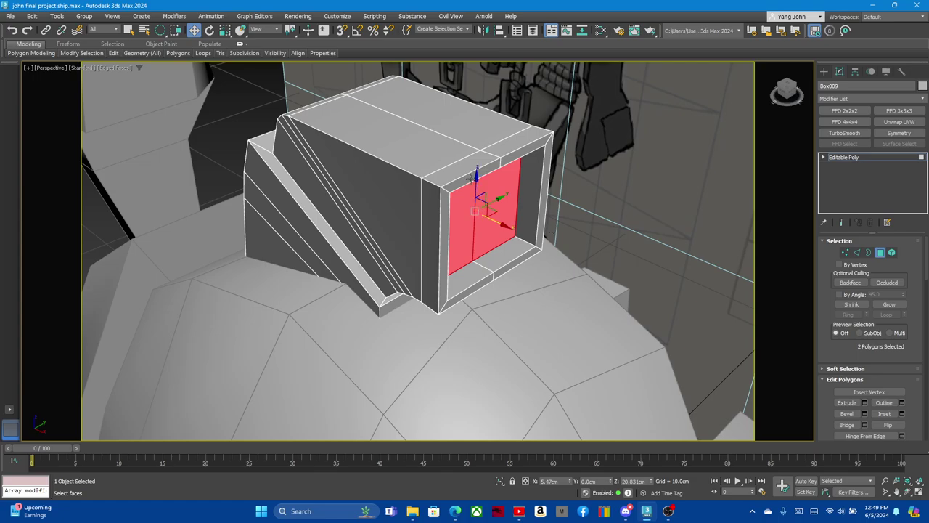
# Orbit around the box to inspect the recessed panel inside its frame
pyautogui.scroll(2, 457, 181)
pyautogui.scroll(3, 507, 243)
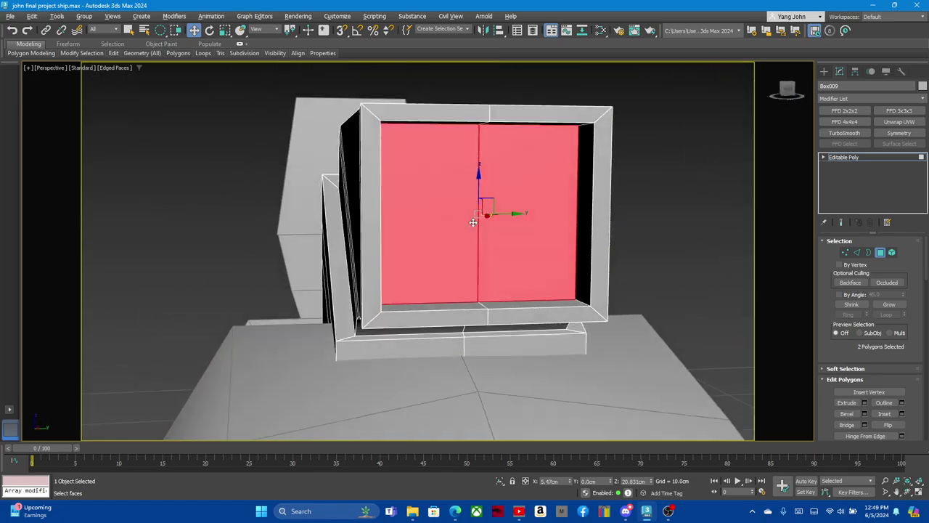
pyautogui.scroll(1, 464, 201)
pyautogui.keyDown('alt'); pyautogui.moveTo(465, 201); pyautogui.dragTo(464, 304, button='middle'); pyautogui.keyUp('alt')
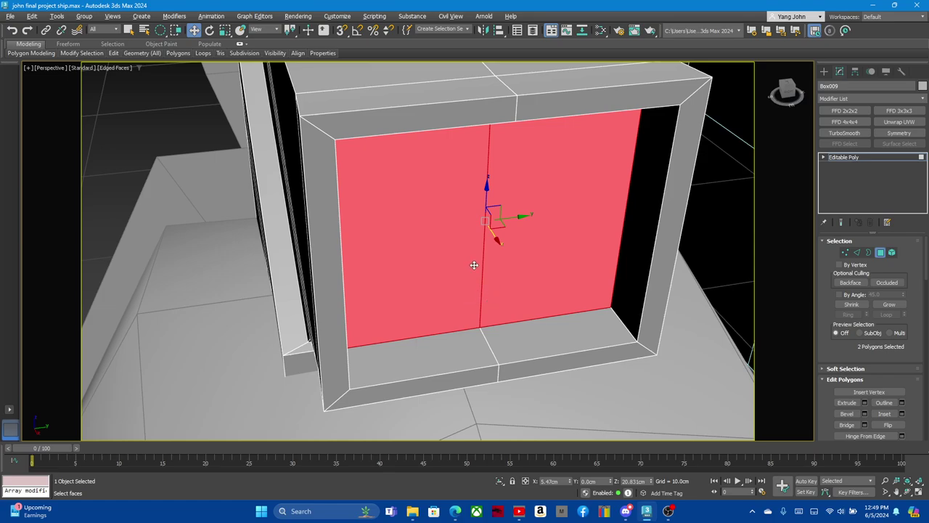
pyautogui.keyDown('alt'); pyautogui.moveTo(474, 265); pyautogui.dragTo(460, 232, button='middle'); pyautogui.keyUp('alt')
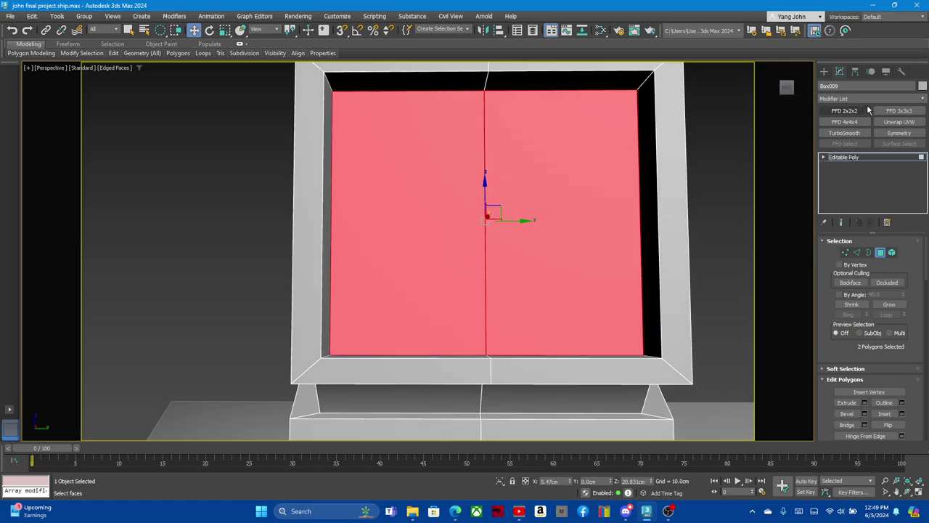
pyautogui.moveTo(419, 217)
pyautogui.keyDown('alt'); pyautogui.mouseDown(button='middle')
pyautogui.moveTo(400, 221)
pyautogui.moveTo(424, 244)
pyautogui.moveTo(416, 247)
pyautogui.mouseUp(button='middle'); pyautogui.keyUp('alt')
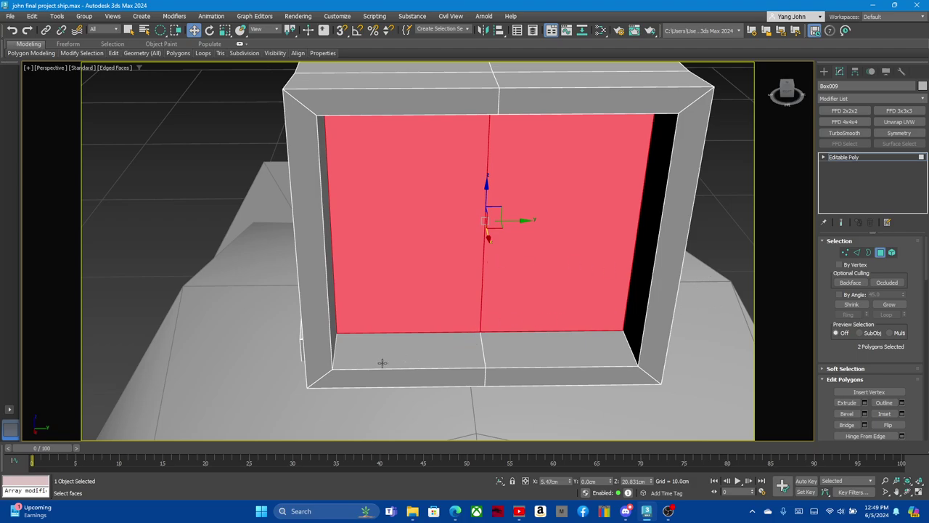
# In Edge mode, select the bottom front, inner back and top inner edges of the frame
pyautogui.click(857, 253)
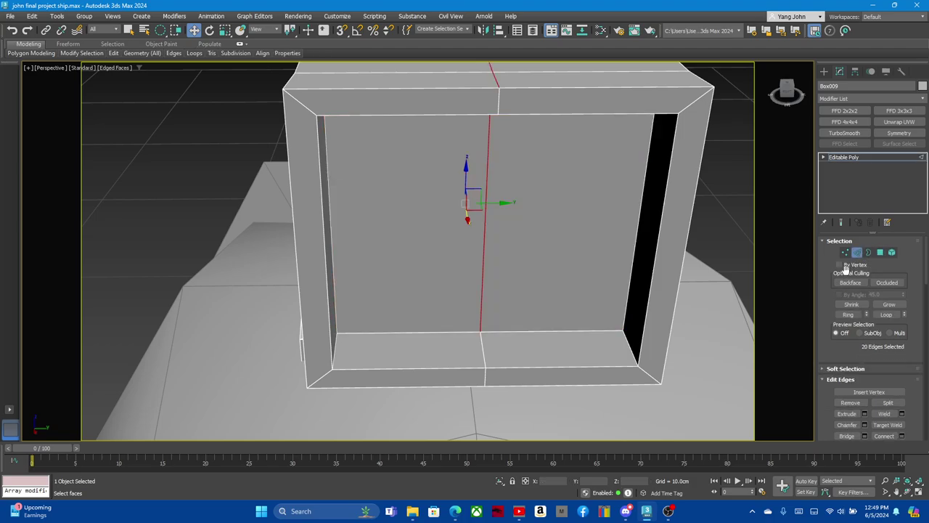
pyautogui.click(426, 370)
pyautogui.keyDown('ctrl'); pyautogui.click(433, 385); pyautogui.keyUp('ctrl')
pyautogui.keyDown('ctrl'); pyautogui.click(524, 387); pyautogui.keyUp('ctrl')
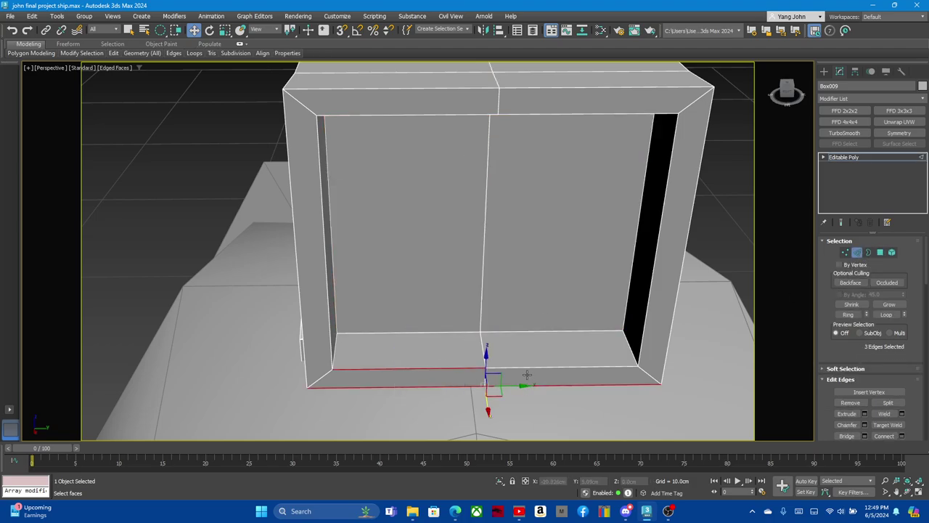
pyautogui.keyDown('ctrl'); pyautogui.click(528, 368); pyautogui.keyUp('ctrl')
pyautogui.keyDown('ctrl'); pyautogui.click(432, 333); pyautogui.keyUp('ctrl')
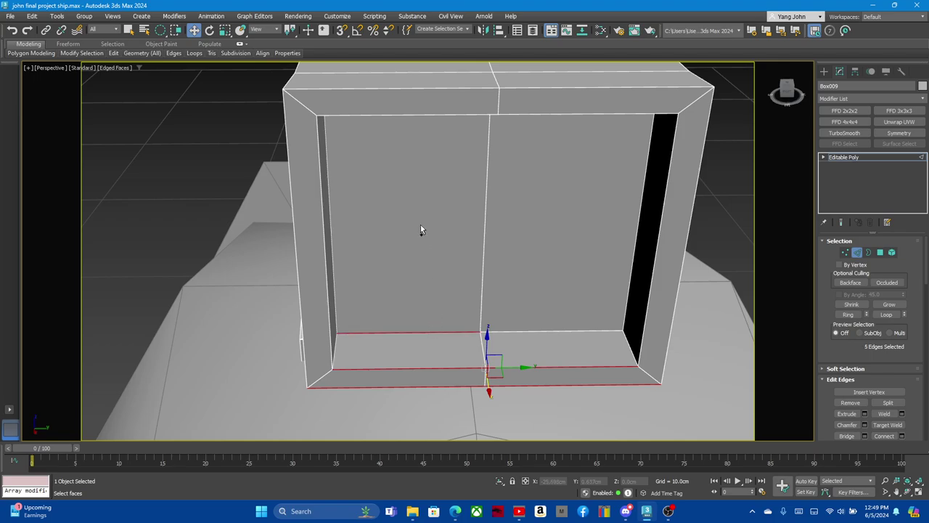
pyautogui.keyDown('ctrl'); pyautogui.click(408, 116); pyautogui.keyUp('ctrl')
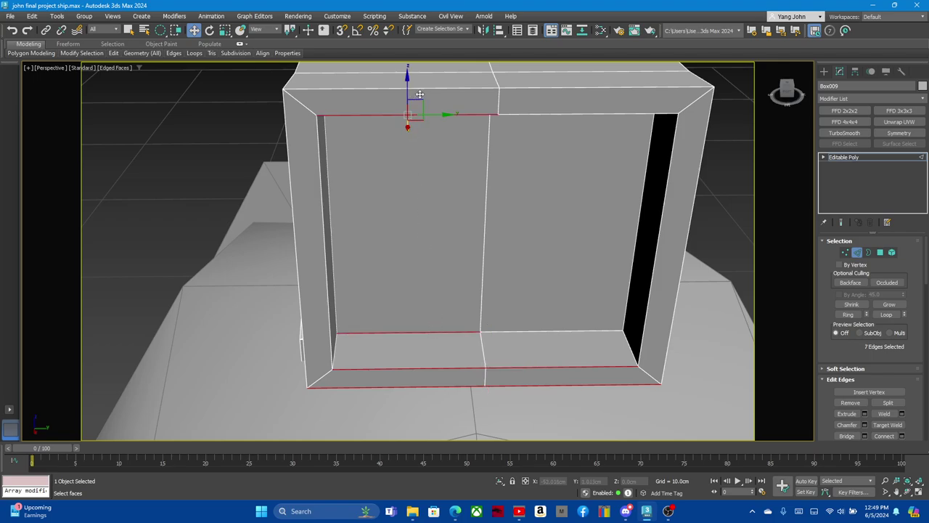
# Add the top outer edge and horizontal edge loops until 48 edges are selected
pyautogui.press('q')
pyautogui.moveTo(485, 165)
pyautogui.keyDown('alt'); pyautogui.mouseDown(button='middle')
pyautogui.moveTo(472, 153)
pyautogui.moveTo(492, 149)
pyautogui.moveTo(484, 135)
pyautogui.moveTo(487, 147)
pyautogui.mouseUp(button='middle'); pyautogui.keyUp('alt')
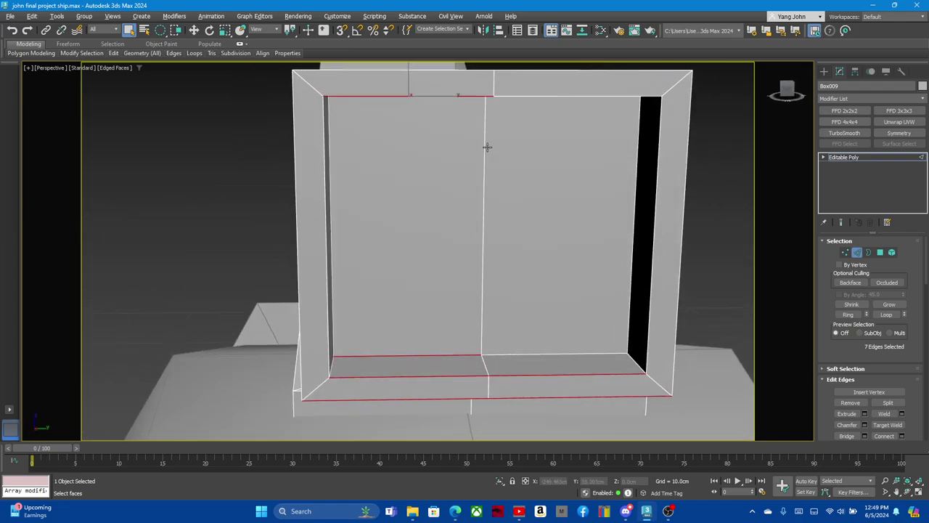
pyautogui.keyDown('ctrl'); pyautogui.click(442, 76); pyautogui.keyUp('ctrl')
pyautogui.scroll(-5, 451, 173)
pyautogui.scroll(3, 436, 182)
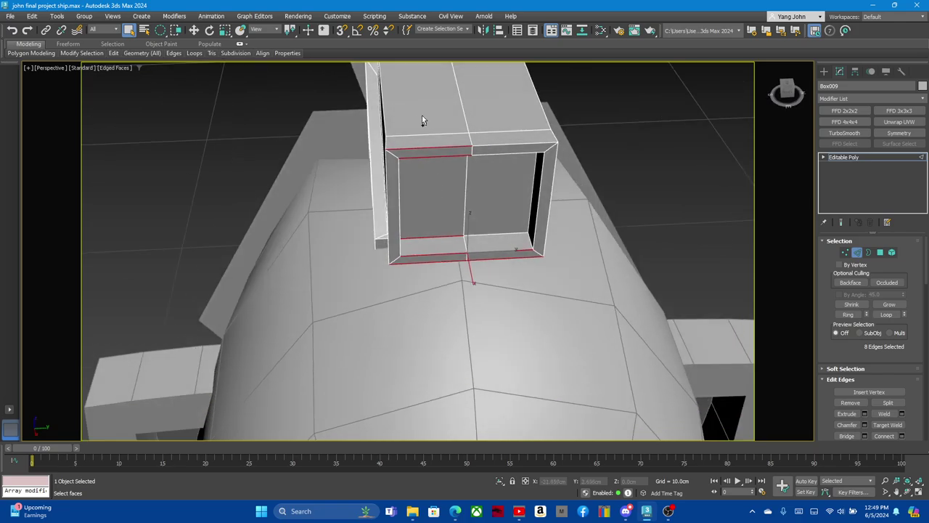
pyautogui.keyDown('ctrl'); pyautogui.doubleClick(426, 134); pyautogui.keyUp('ctrl')
pyautogui.keyDown('alt'); pyautogui.moveTo(437, 182); pyautogui.dragTo(431, 134, button='middle'); pyautogui.keyUp('alt')
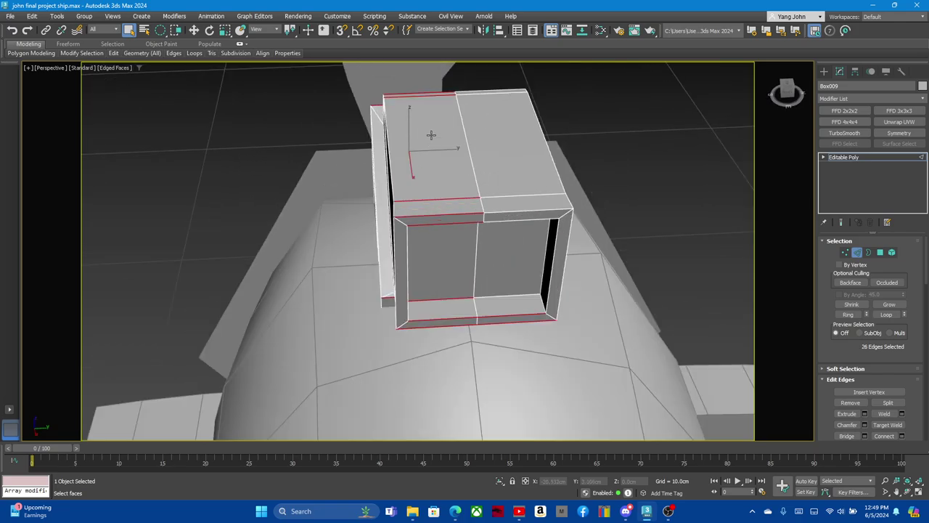
pyautogui.keyDown('ctrl'); pyautogui.doubleClick(504, 211); pyautogui.keyUp('ctrl')
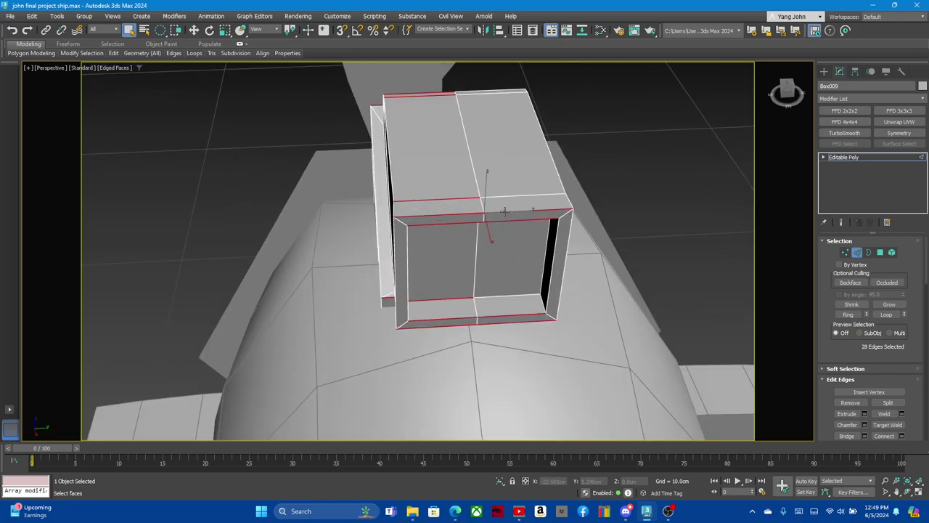
pyautogui.keyDown('ctrl'); pyautogui.doubleClick(504, 212); pyautogui.keyUp('ctrl')
pyautogui.moveTo(504, 211)
pyautogui.keyDown('alt'); pyautogui.mouseDown(button='middle')
pyautogui.moveTo(482, 231)
pyautogui.moveTo(462, 202)
pyautogui.moveTo(452, 242)
pyautogui.mouseUp(button='middle'); pyautogui.keyUp('alt')
pyautogui.scroll(3, 451, 242)
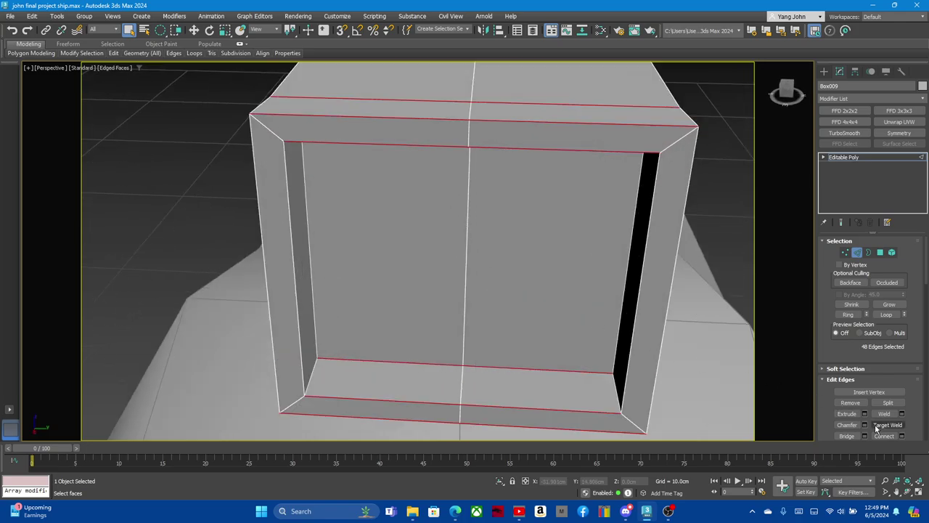
# Connect the selected edges with 3 segments and pinch 30, then pick a bottom inner face
pyautogui.click(901, 436)
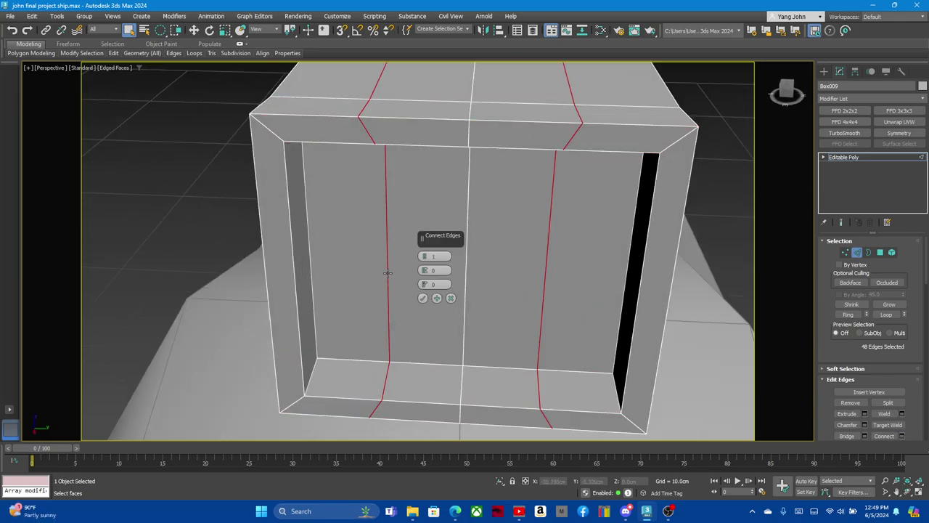
pyautogui.moveTo(426, 257); pyautogui.dragTo(425, 255)
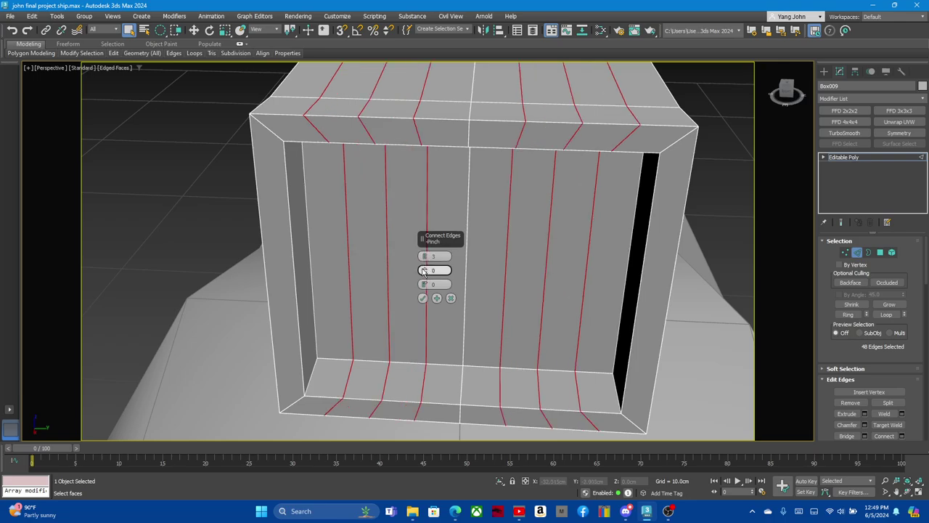
pyautogui.moveTo(425, 271); pyautogui.dragTo(433, 209)
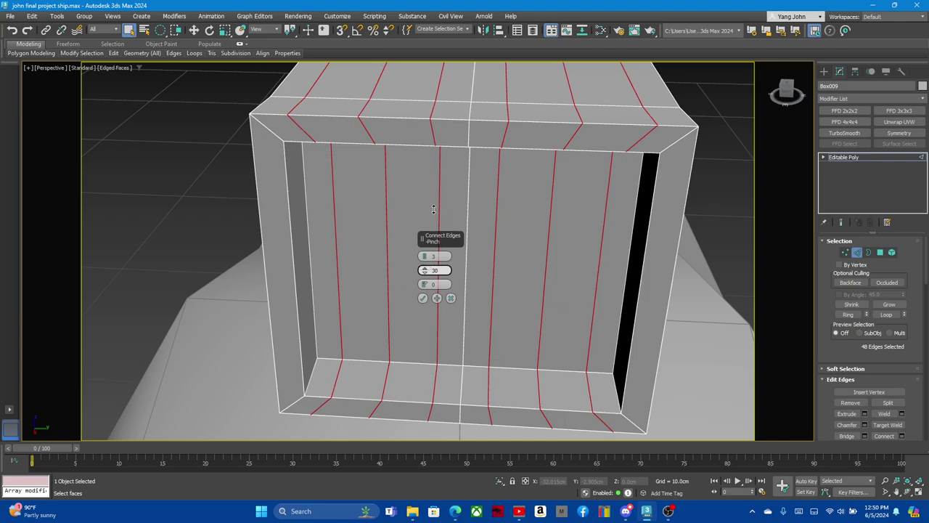
pyautogui.keyDown('alt'); pyautogui.moveTo(515, 305); pyautogui.dragTo(533, 290, button='middle'); pyautogui.keyUp('alt')
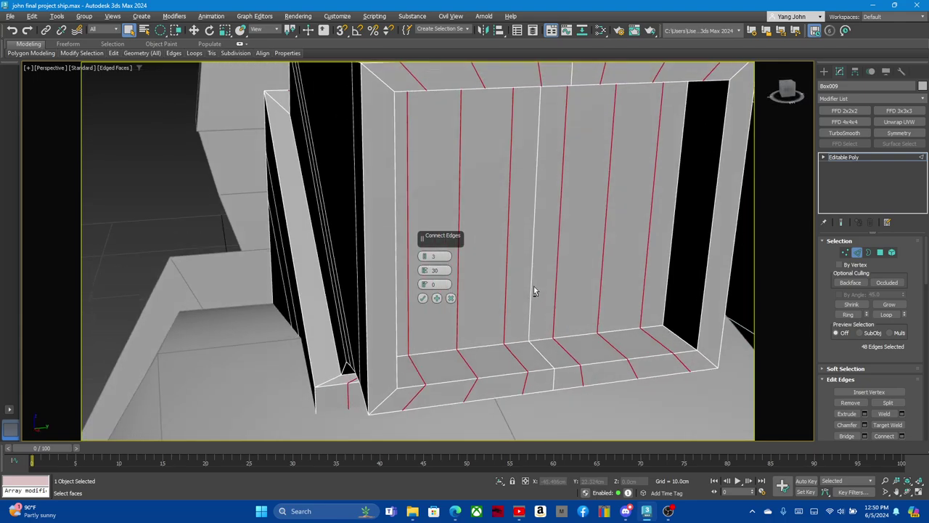
pyautogui.click(424, 299)
pyautogui.keyDown('alt'); pyautogui.moveTo(460, 347); pyautogui.dragTo(618, 308, button='middle'); pyautogui.keyUp('alt')
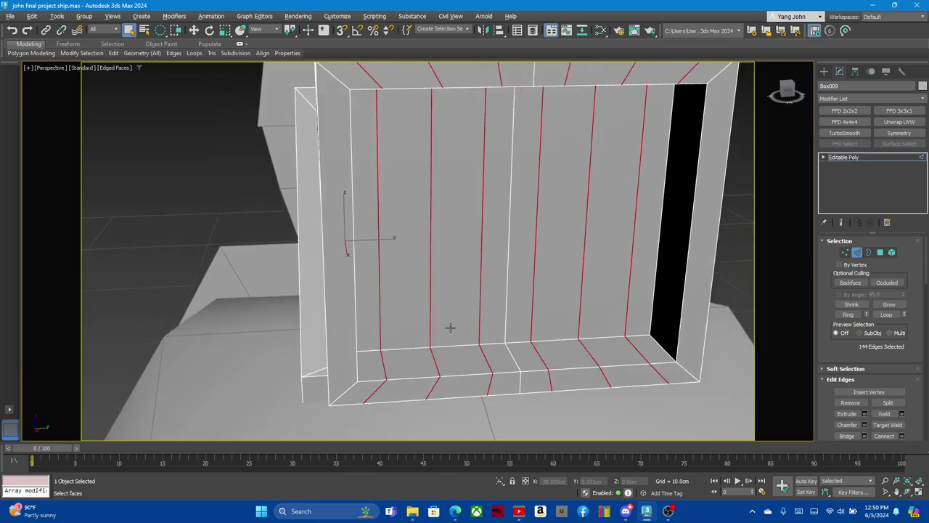
pyautogui.click(879, 251)
pyautogui.click(421, 352)
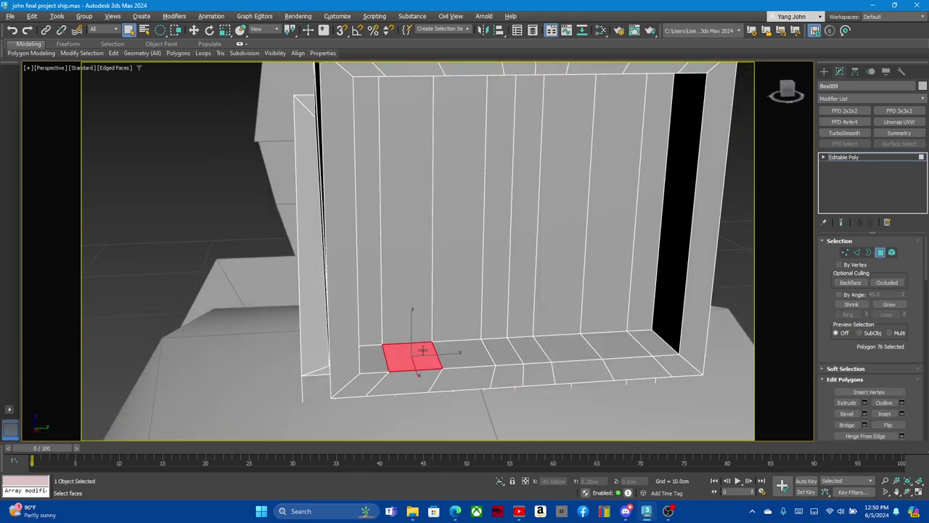
# Bridge a top and a bottom inner face into the first vertical slat
pyautogui.keyDown('ctrl'); pyautogui.click(523, 354); pyautogui.keyUp('ctrl')
pyautogui.moveTo(531, 337)
pyautogui.keyDown('alt'); pyautogui.mouseDown(button='middle')
pyautogui.moveTo(477, 315)
pyautogui.moveTo(500, 265)
pyautogui.moveTo(473, 267)
pyautogui.moveTo(487, 305)
pyautogui.moveTo(499, 311)
pyautogui.moveTo(493, 319)
pyautogui.moveTo(505, 316)
pyautogui.moveTo(490, 290)
pyautogui.moveTo(633, 327)
pyautogui.moveTo(552, 341)
pyautogui.moveTo(574, 330)
pyautogui.moveTo(511, 323)
pyautogui.moveTo(492, 307)
pyautogui.moveTo(549, 321)
pyautogui.moveTo(642, 317)
pyautogui.moveTo(551, 321)
pyautogui.moveTo(512, 345)
pyautogui.moveTo(525, 332)
pyautogui.moveTo(483, 322)
pyautogui.moveTo(580, 336)
pyautogui.moveTo(529, 348)
pyautogui.moveTo(539, 327)
pyautogui.moveTo(528, 363)
pyautogui.moveTo(560, 356)
pyautogui.moveTo(574, 300)
pyautogui.mouseUp(button='middle'); pyautogui.keyUp('alt')
pyautogui.scroll(3, 533, 338)
pyautogui.scroll(-3, 537, 360)
pyautogui.scroll(3, 545, 357)
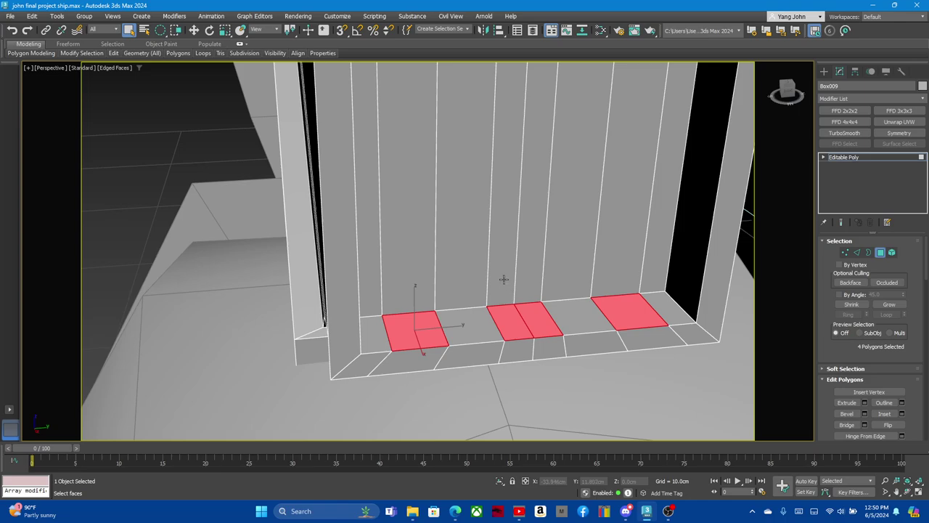
pyautogui.scroll(-3, 536, 285)
pyautogui.scroll(2, 554, 233)
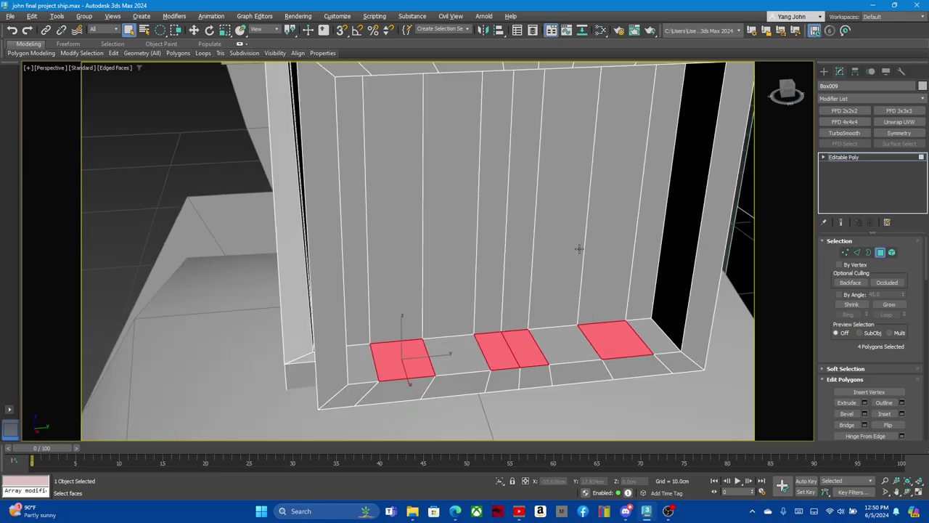
pyautogui.moveTo(579, 249)
pyautogui.keyDown('alt'); pyautogui.mouseDown(button='middle')
pyautogui.moveTo(585, 184)
pyautogui.moveTo(554, 197)
pyautogui.mouseUp(button='middle'); pyautogui.keyUp('alt')
pyautogui.click(397, 99)
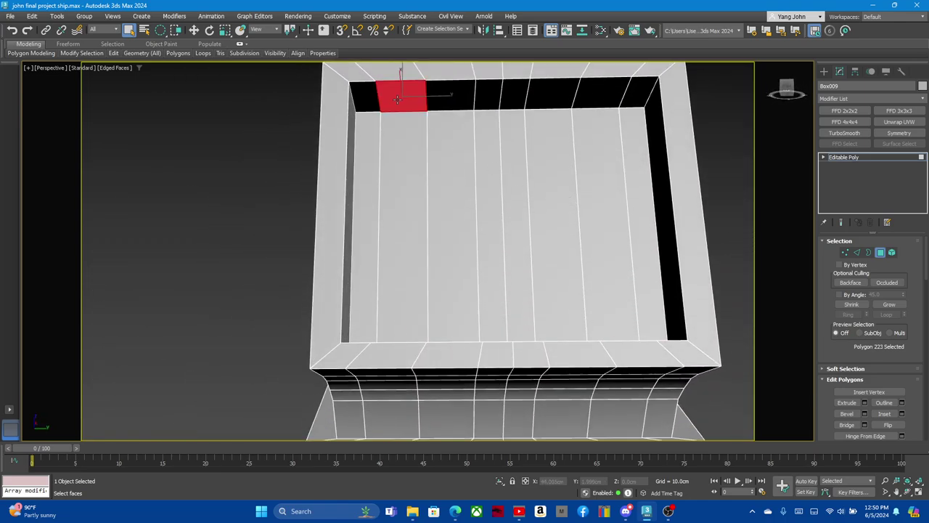
pyautogui.moveTo(407, 238)
pyautogui.keyDown('alt'); pyautogui.mouseDown(button='middle')
pyautogui.moveTo(411, 290)
pyautogui.moveTo(434, 276)
pyautogui.mouseUp(button='middle'); pyautogui.keyUp('alt')
pyautogui.keyDown('ctrl'); pyautogui.click(411, 294); pyautogui.keyUp('ctrl')
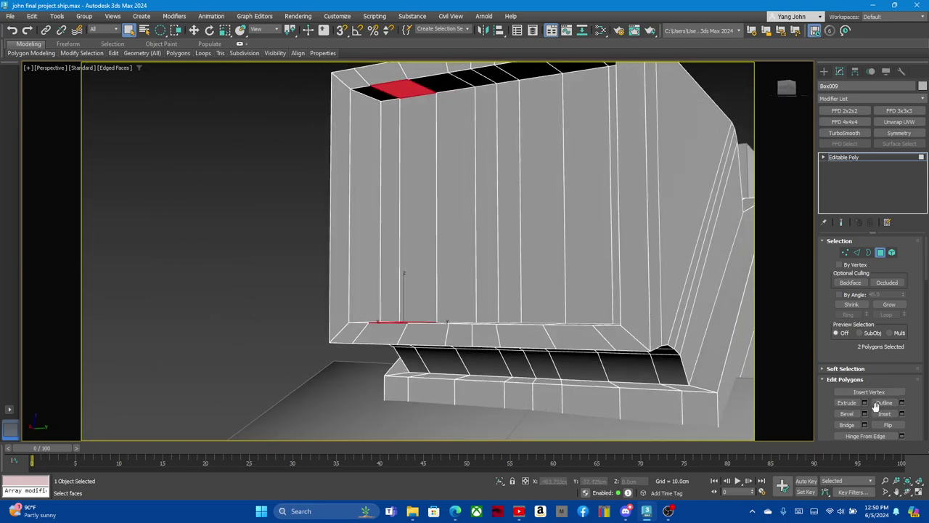
pyautogui.click(846, 425)
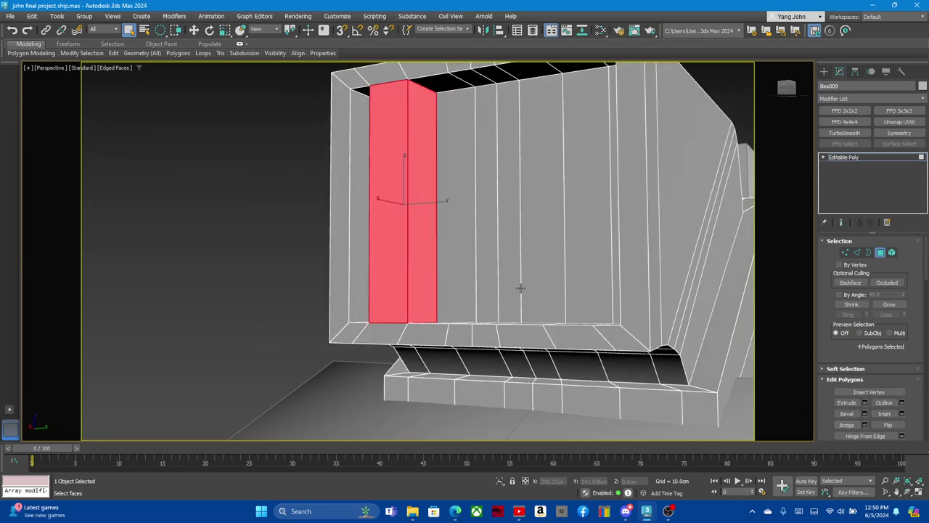
# Bridge two more matching top and bottom face pairs into additional slats
pyautogui.moveTo(521, 288)
pyautogui.keyDown('alt'); pyautogui.mouseDown(button='middle')
pyautogui.moveTo(540, 297)
pyautogui.moveTo(504, 309)
pyautogui.moveTo(515, 244)
pyautogui.moveTo(482, 131)
pyautogui.mouseUp(button='middle'); pyautogui.keyUp('alt')
pyautogui.click(479, 306)
pyautogui.keyDown('ctrl'); pyautogui.click(501, 307); pyautogui.keyUp('ctrl')
pyautogui.keyDown('ctrl'); pyautogui.click(476, 115); pyautogui.keyUp('ctrl')
pyautogui.keyDown('ctrl'); pyautogui.click(492, 116); pyautogui.keyUp('ctrl')
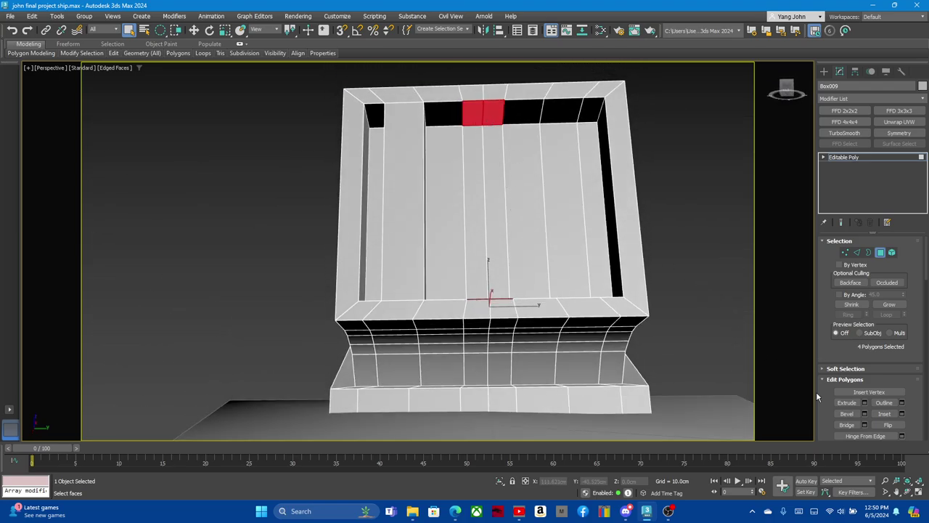
pyautogui.click(847, 425)
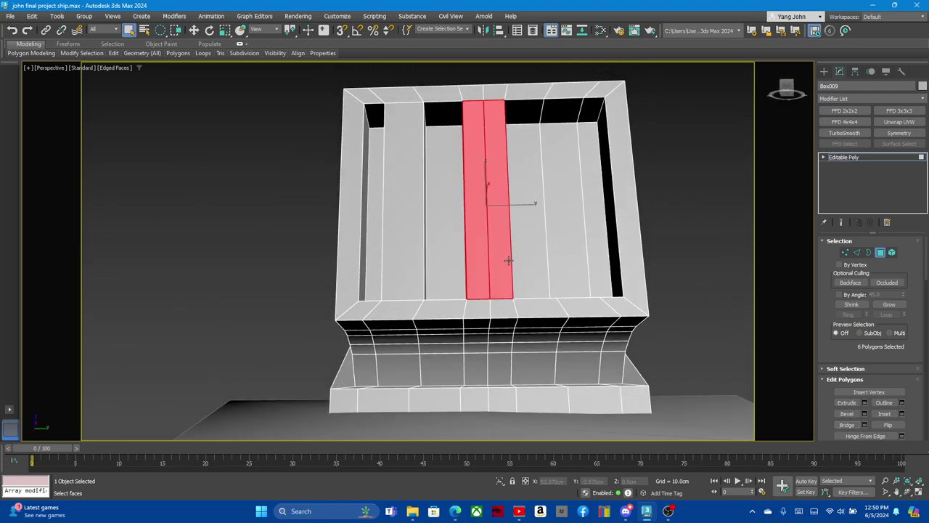
pyautogui.click(556, 115)
pyautogui.keyDown('alt'); pyautogui.moveTo(556, 114); pyautogui.dragTo(544, 247, button='middle'); pyautogui.keyUp('alt')
pyautogui.keyDown('ctrl'); pyautogui.click(541, 257); pyautogui.keyUp('ctrl')
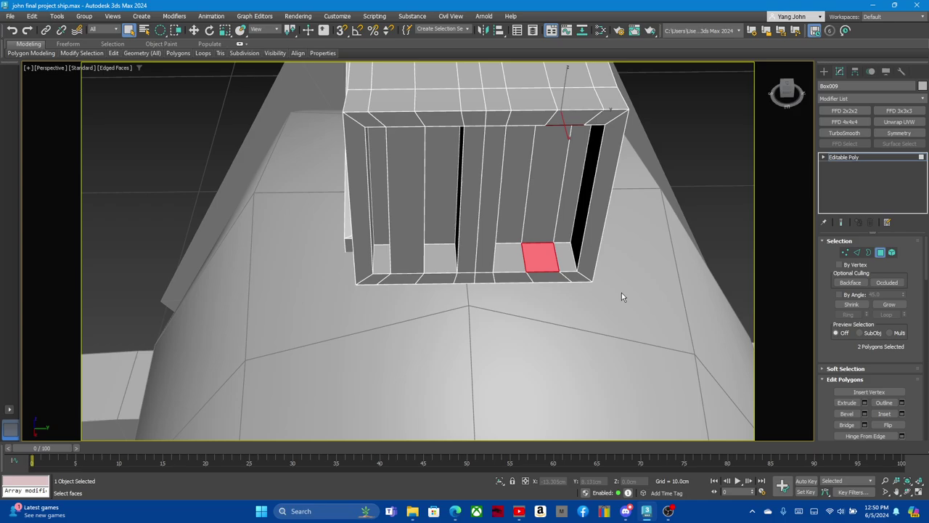
pyautogui.click(846, 425)
# Clear the face selection and leave Polygon sub-object mode
pyautogui.click(498, 292)
pyautogui.keyDown('alt'); pyautogui.moveTo(472, 307); pyautogui.dragTo(496, 274, button='middle'); pyautogui.keyUp('alt')
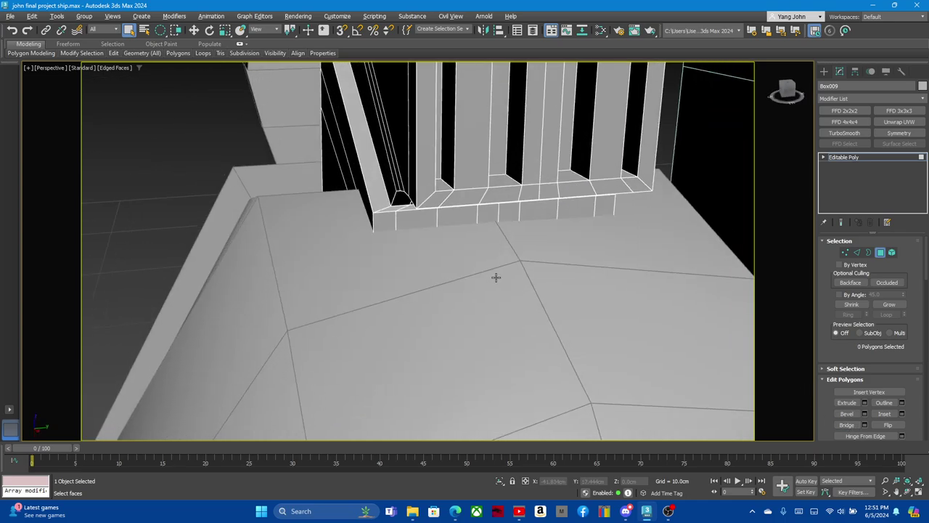
pyautogui.scroll(-3, 486, 261)
pyautogui.click(880, 252)
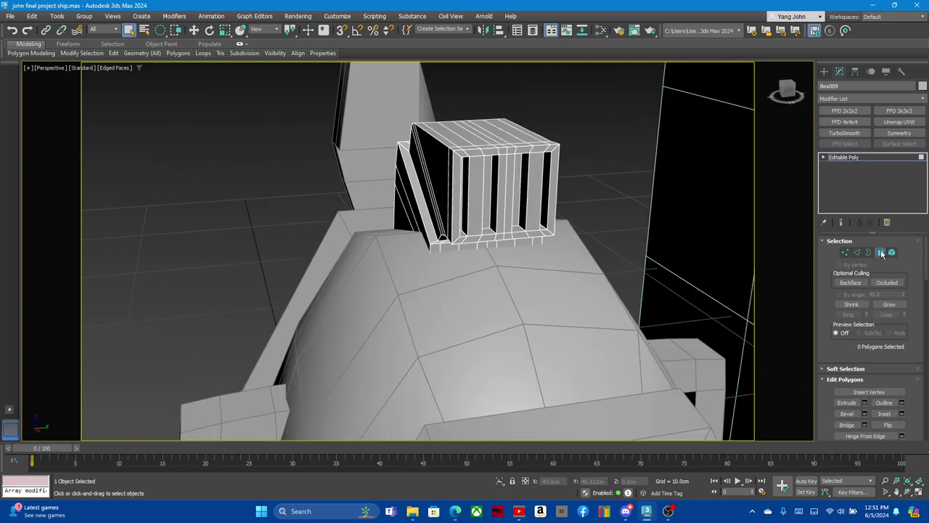
pyautogui.click(593, 157)
pyautogui.scroll(2, 510, 209)
pyautogui.scroll(2, 510, 209)
pyautogui.scroll(-2, 400, 176)
pyautogui.moveTo(400, 176)
pyautogui.keyDown('alt'); pyautogui.mouseDown(button='middle')
pyautogui.moveTo(477, 290)
pyautogui.moveTo(448, 210)
pyautogui.moveTo(460, 222)
pyautogui.moveTo(469, 211)
pyautogui.mouseUp(button='middle'); pyautogui.keyUp('alt')
pyautogui.scroll(3, 473, 217)
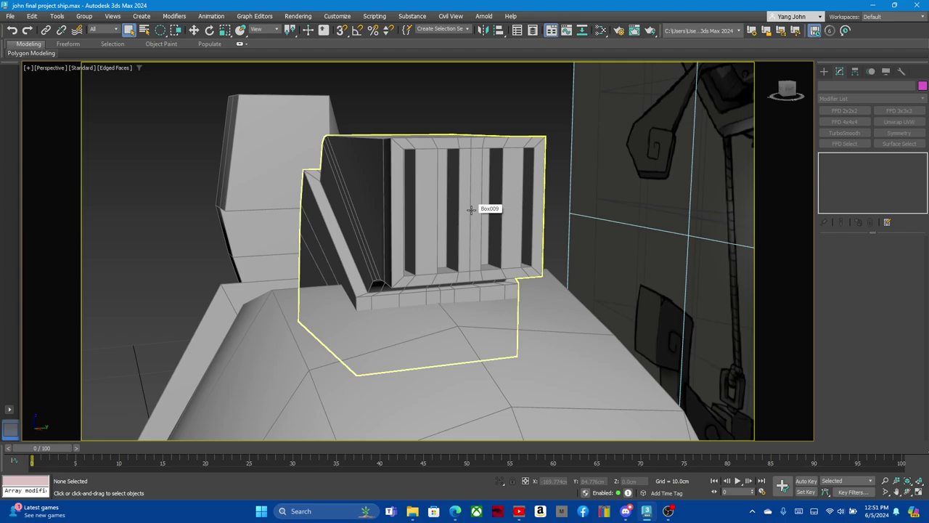
pyautogui.moveTo(471, 209)
pyautogui.keyDown('alt'); pyautogui.mouseDown(button='middle')
pyautogui.moveTo(390, 291)
pyautogui.moveTo(377, 260)
pyautogui.moveTo(419, 303)
pyautogui.mouseUp(button='middle'); pyautogui.keyUp('alt')
pyautogui.scroll(3, 377, 260)
pyautogui.click(385, 326)
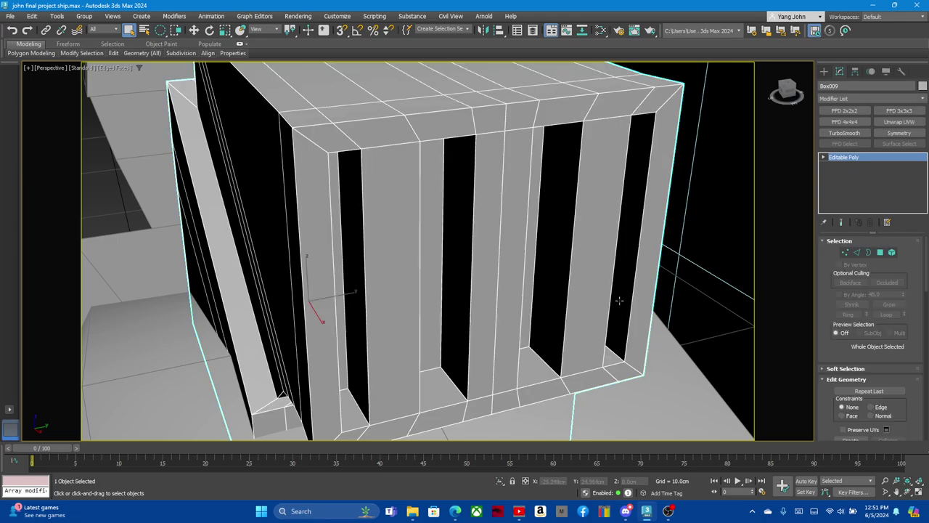
# Select four slat polygons and move them slightly back into the box
pyautogui.press('4')
pyautogui.click(456, 260)
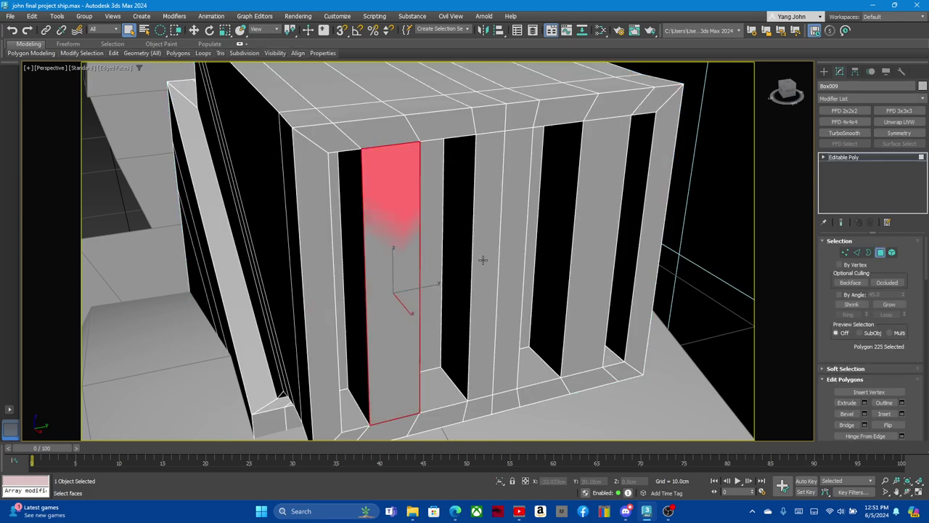
pyautogui.keyDown('ctrl'); pyautogui.click(488, 260); pyautogui.keyUp('ctrl')
pyautogui.keyDown('ctrl'); pyautogui.click(519, 259); pyautogui.keyUp('ctrl')
pyautogui.keyDown('ctrl'); pyautogui.click(611, 259); pyautogui.keyUp('ctrl')
pyautogui.press('w')
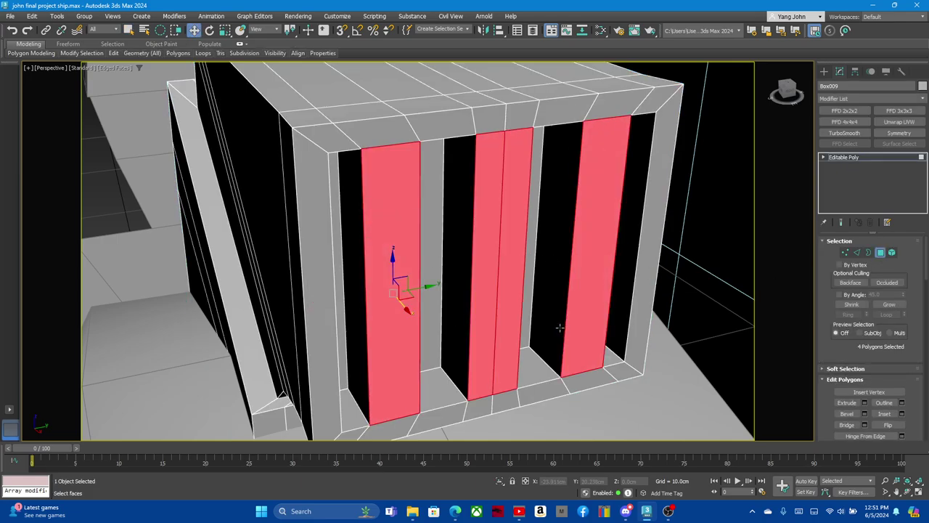
pyautogui.moveTo(408, 308); pyautogui.dragTo(399, 298)
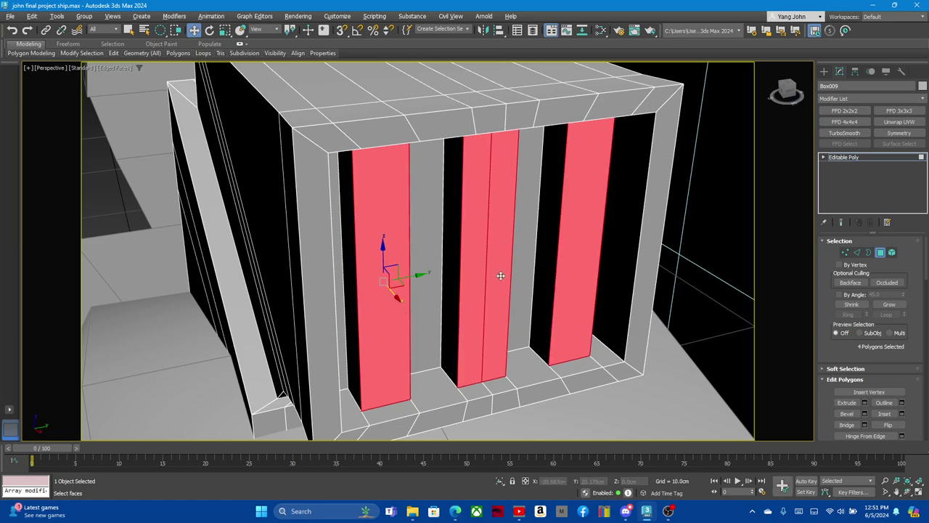
# Clear the slat selection and check the box's connected element in Element mode
pyautogui.moveTo(501, 276)
pyautogui.keyDown('alt'); pyautogui.mouseDown(button='middle')
pyautogui.moveTo(504, 253)
pyautogui.moveTo(494, 255)
pyautogui.moveTo(492, 234)
pyautogui.moveTo(500, 228)
pyautogui.moveTo(496, 245)
pyautogui.moveTo(419, 326)
pyautogui.moveTo(441, 336)
pyautogui.moveTo(488, 334)
pyautogui.moveTo(446, 406)
pyautogui.moveTo(457, 370)
pyautogui.moveTo(452, 306)
pyautogui.moveTo(414, 327)
pyautogui.moveTo(421, 339)
pyautogui.mouseUp(button='middle'); pyautogui.keyUp('alt')
pyautogui.click(190, 156)
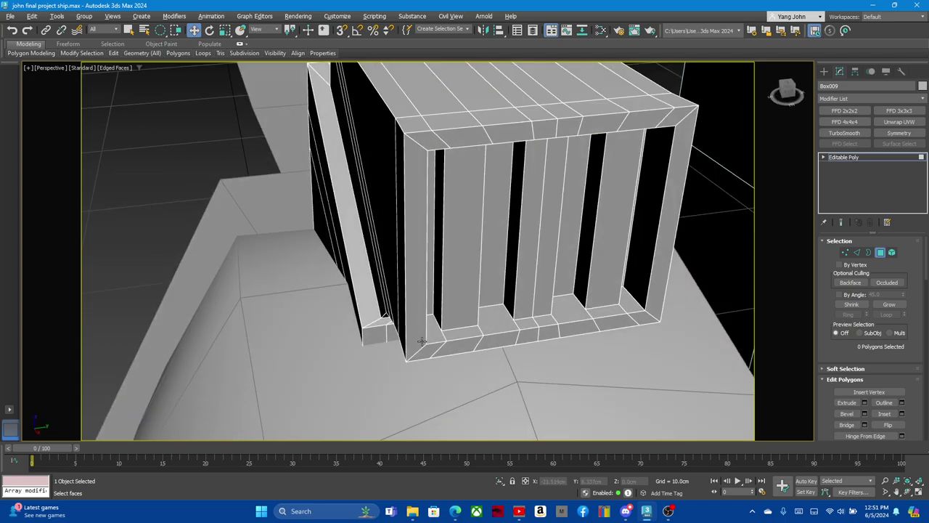
pyautogui.keyDown('alt'); pyautogui.moveTo(465, 310); pyautogui.dragTo(479, 271, button='middle'); pyautogui.keyUp('alt')
pyautogui.scroll(5, 488, 273)
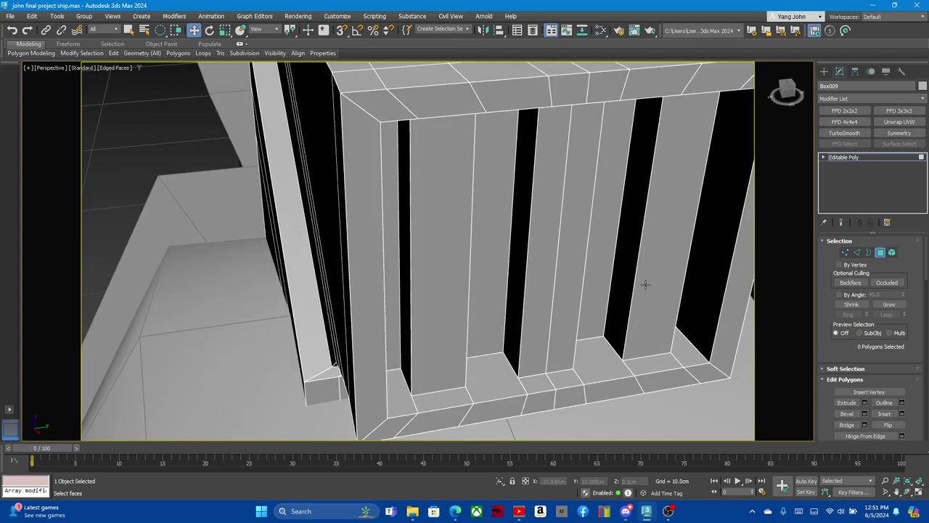
pyautogui.click(890, 253)
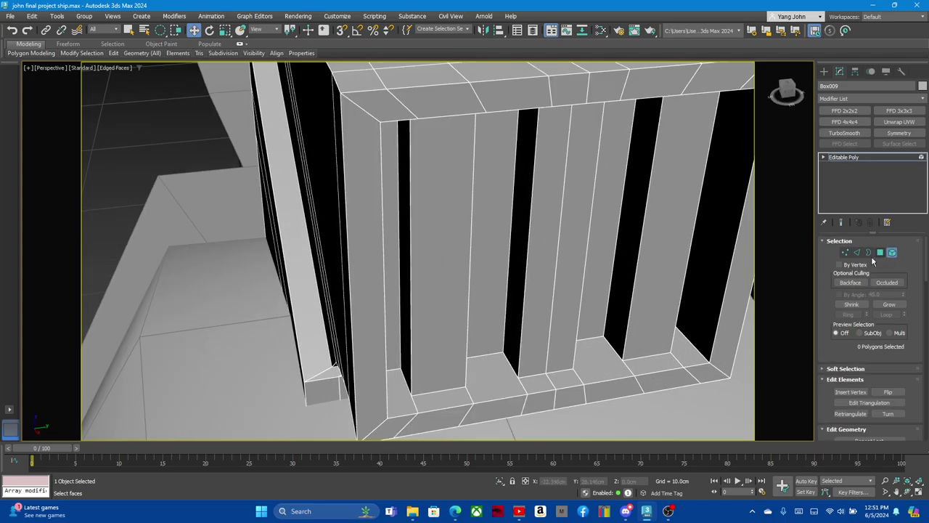
pyautogui.click(459, 218)
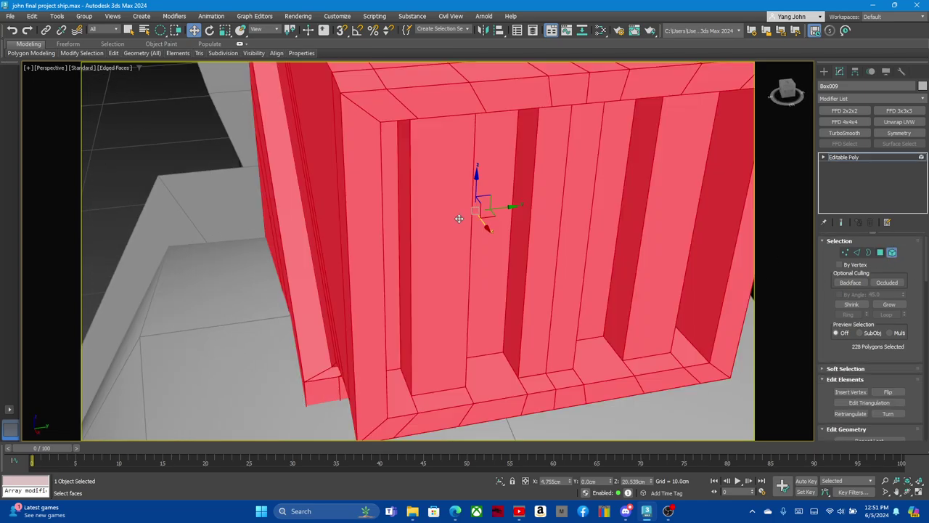
pyautogui.click(880, 253)
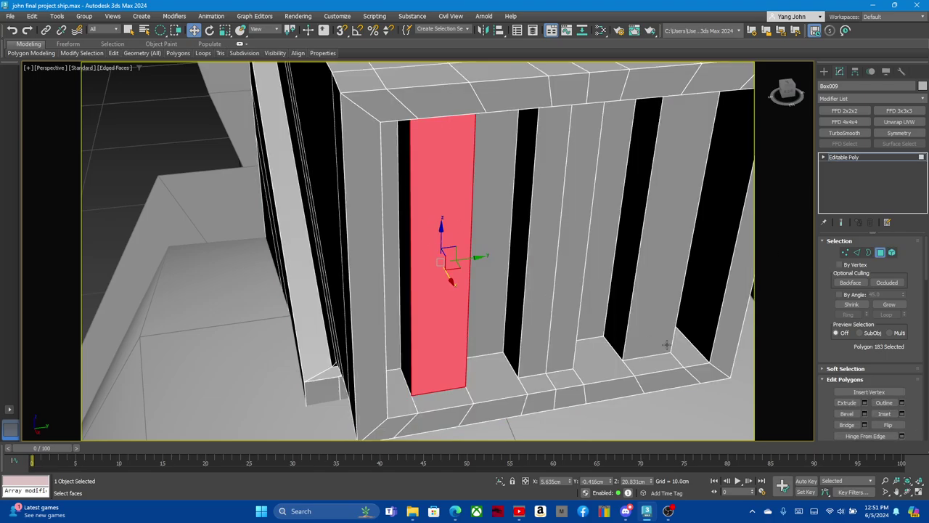
# Select two adjacent slat faces and orbit around them to check their offset
pyautogui.scroll(-1, 850, 414)
pyautogui.scroll(-1, 851, 399)
pyautogui.scroll(-1, 856, 377)
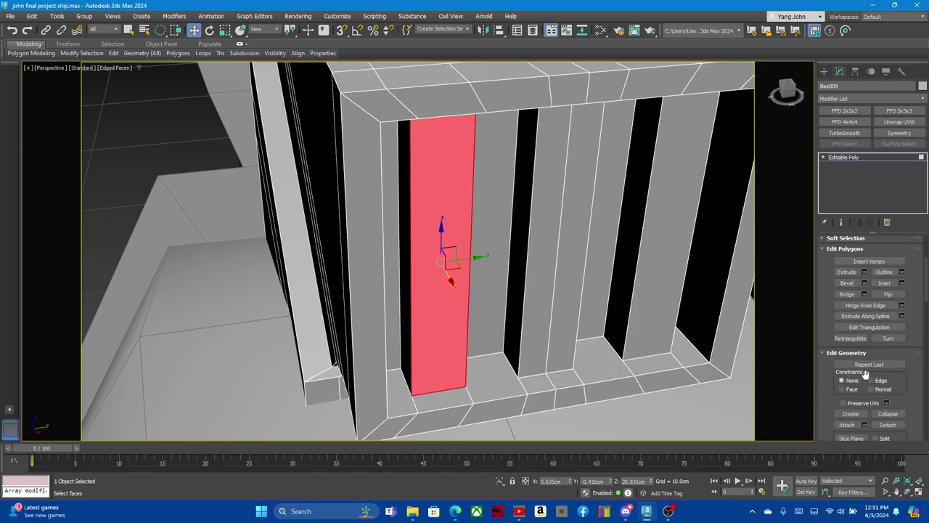
pyautogui.scroll(-1, 857, 366)
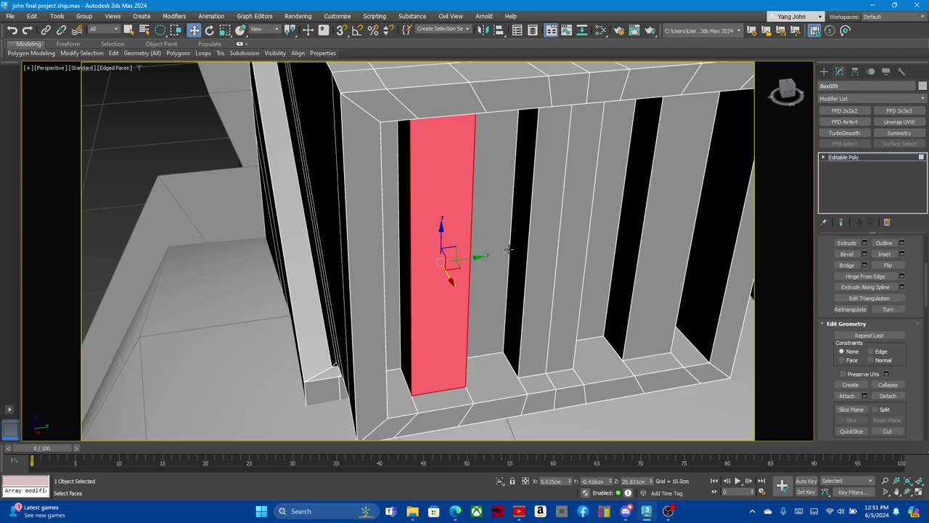
pyautogui.keyDown('ctrl'); pyautogui.click(539, 244); pyautogui.keyUp('ctrl')
pyautogui.keyDown('ctrl'); pyautogui.click(574, 243); pyautogui.keyUp('ctrl')
pyautogui.keyDown('alt'); pyautogui.moveTo(574, 243); pyautogui.dragTo(515, 237, button='middle'); pyautogui.keyUp('alt')
pyautogui.press('q')
pyautogui.moveTo(551, 263)
pyautogui.keyDown('alt'); pyautogui.mouseDown(button='middle')
pyautogui.moveTo(467, 257)
pyautogui.moveTo(461, 239)
pyautogui.moveTo(498, 245)
pyautogui.moveTo(485, 267)
pyautogui.moveTo(521, 257)
pyautogui.mouseUp(button='middle'); pyautogui.keyUp('alt')
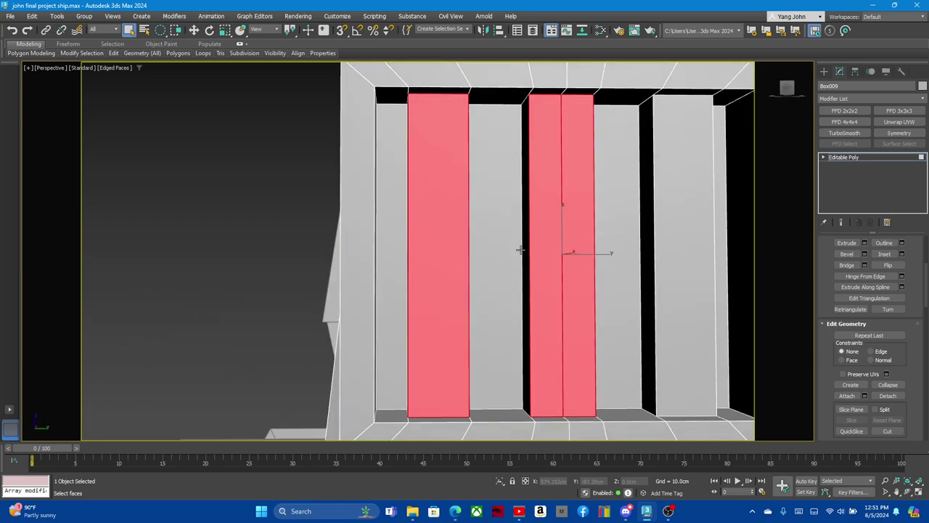
# Exit Polygon mode and deselect the box
pyautogui.scroll(-3, 503, 253)
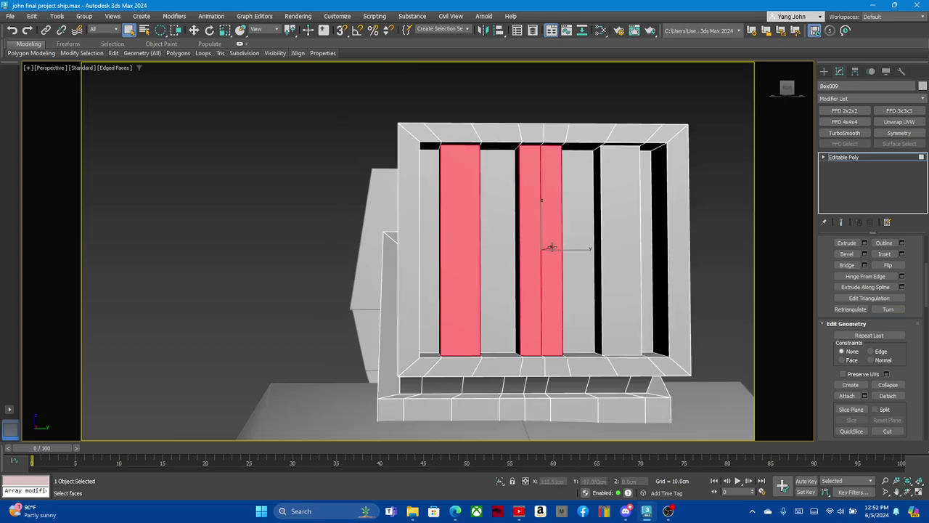
pyautogui.scroll(2, 867, 283)
pyautogui.scroll(2, 867, 282)
pyautogui.scroll(2, 867, 282)
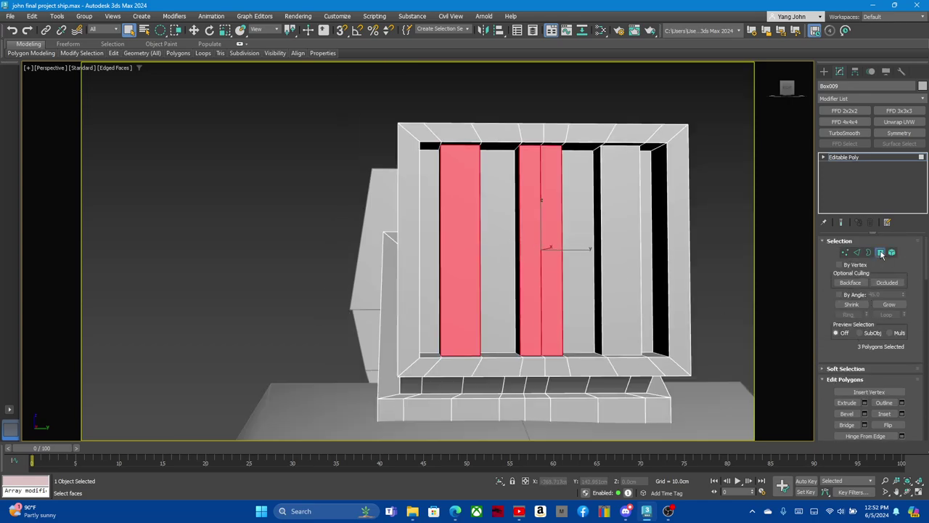
pyautogui.click(880, 252)
pyautogui.click(268, 173)
pyautogui.scroll(-3, 450, 172)
pyautogui.scroll(-3, 402, 228)
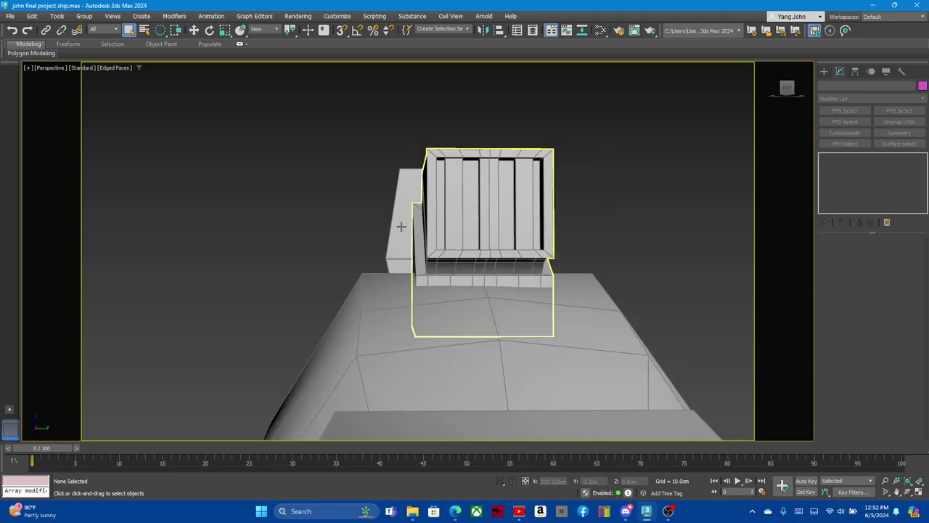
pyautogui.moveTo(402, 228)
pyautogui.keyDown('alt'); pyautogui.mouseDown(button='middle')
pyautogui.moveTo(425, 284)
pyautogui.moveTo(462, 212)
pyautogui.moveTo(572, 280)
pyautogui.moveTo(704, 281)
pyautogui.moveTo(450, 196)
pyautogui.moveTo(412, 173)
pyautogui.mouseUp(button='middle'); pyautogui.keyUp('alt')
pyautogui.click(412, 173)
pyautogui.scroll(5, 412, 172)
pyautogui.scroll(-4, 411, 173)
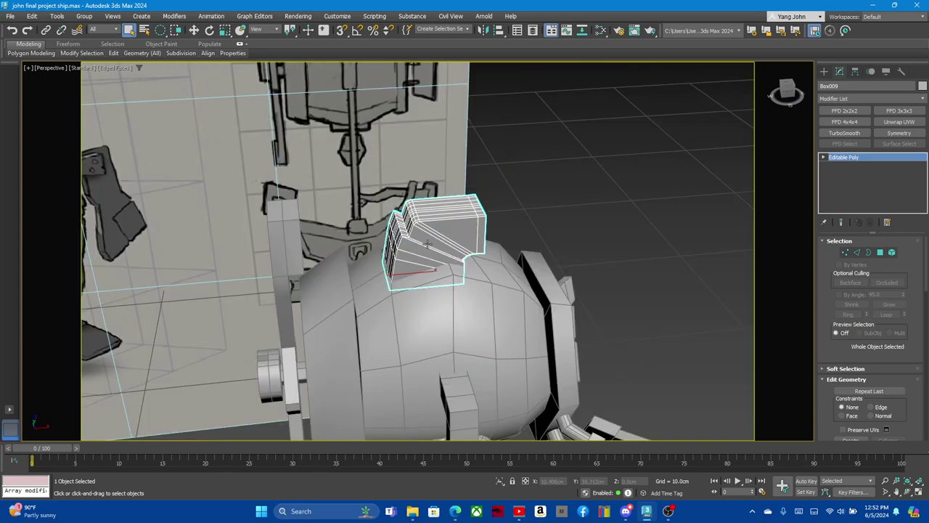
pyautogui.scroll(2, 412, 172)
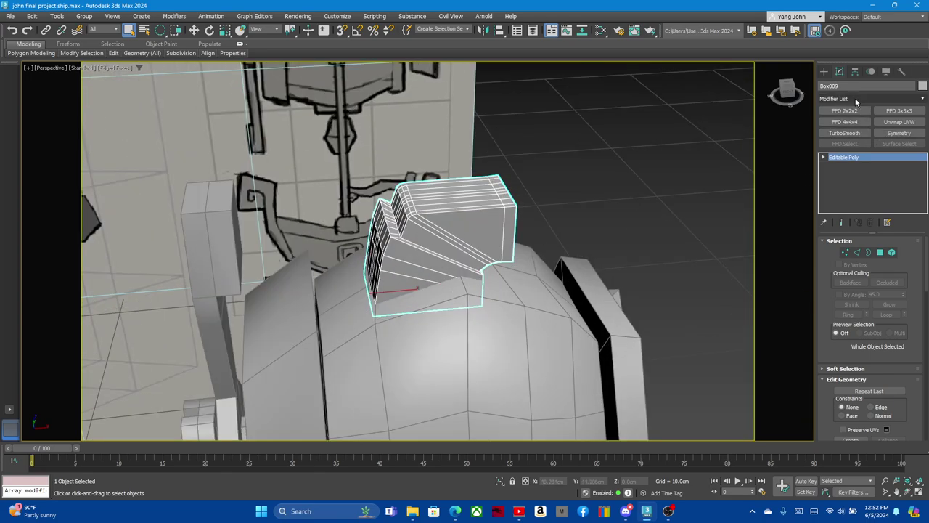
pyautogui.click(844, 133)
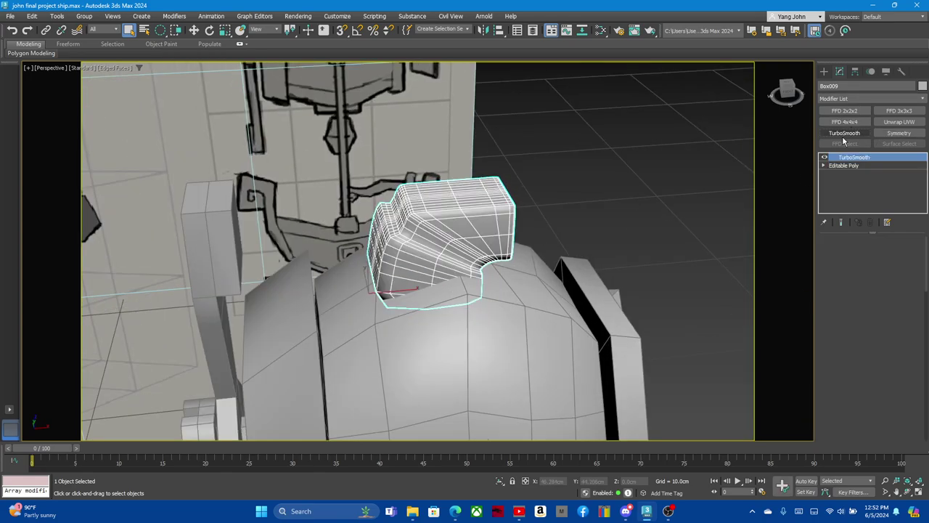
pyautogui.moveTo(465, 247)
pyautogui.keyDown('alt'); pyautogui.mouseDown(button='middle')
pyautogui.moveTo(493, 242)
pyautogui.moveTo(396, 258)
pyautogui.moveTo(500, 255)
pyautogui.moveTo(457, 272)
pyautogui.moveTo(346, 259)
pyautogui.moveTo(411, 297)
pyautogui.moveTo(453, 283)
pyautogui.moveTo(460, 305)
pyautogui.moveTo(446, 312)
pyautogui.moveTo(506, 308)
pyautogui.moveTo(467, 294)
pyautogui.moveTo(482, 240)
pyautogui.moveTo(448, 254)
pyautogui.moveTo(475, 245)
pyautogui.moveTo(478, 263)
pyautogui.moveTo(445, 261)
pyautogui.moveTo(465, 278)
pyautogui.moveTo(494, 265)
pyautogui.mouseUp(button='middle'); pyautogui.keyUp('alt')
pyautogui.press('F3')
pyautogui.press('F3')
pyautogui.press('F4')
pyautogui.click(445, 261)
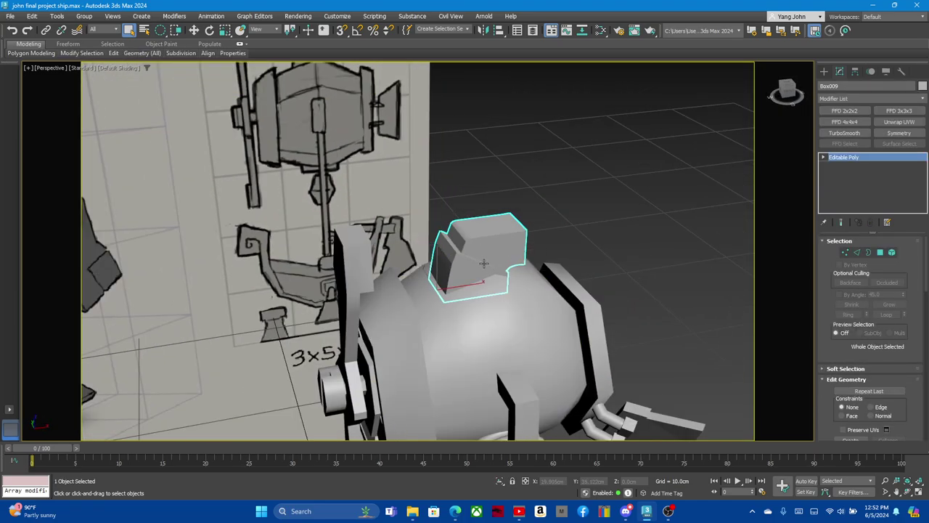
pyautogui.press('F3')
pyautogui.press('F3')
pyautogui.press('F4')
pyautogui.click(637, 250)
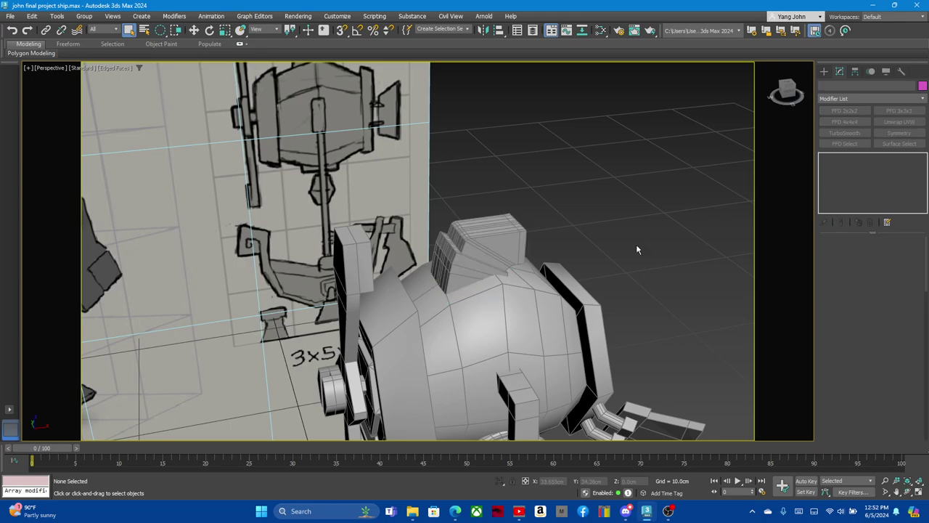
pyautogui.scroll(-3, 632, 261)
pyautogui.moveTo(606, 286)
pyautogui.keyDown('alt'); pyautogui.mouseDown(button='middle')
pyautogui.moveTo(512, 308)
pyautogui.moveTo(582, 317)
pyautogui.moveTo(551, 324)
pyautogui.mouseUp(button='middle'); pyautogui.keyUp('alt')
# Select the C-shaped bracket on the hull and orbit the ship to view it
pyautogui.scroll(2, 522, 321)
pyautogui.click(522, 321)
pyautogui.scroll(2, 552, 324)
pyautogui.scroll(2, 547, 304)
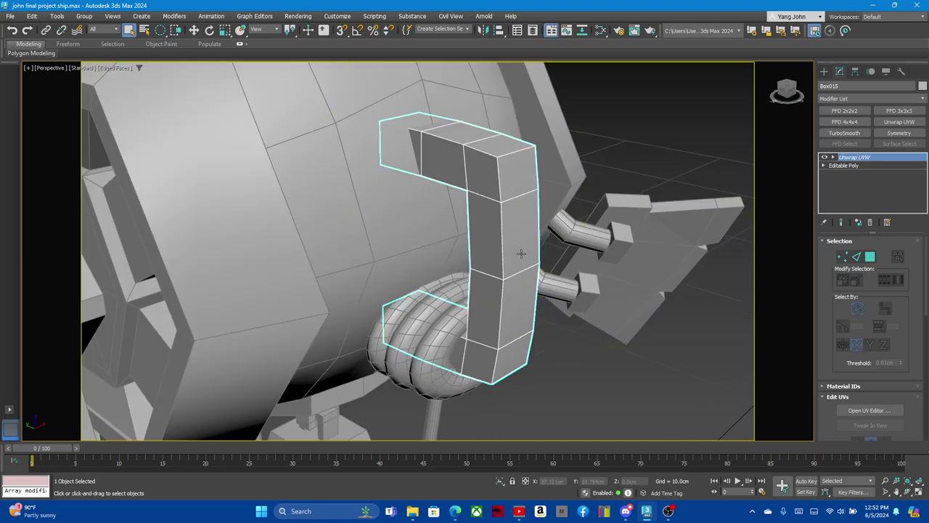
pyautogui.scroll(-5, 510, 154)
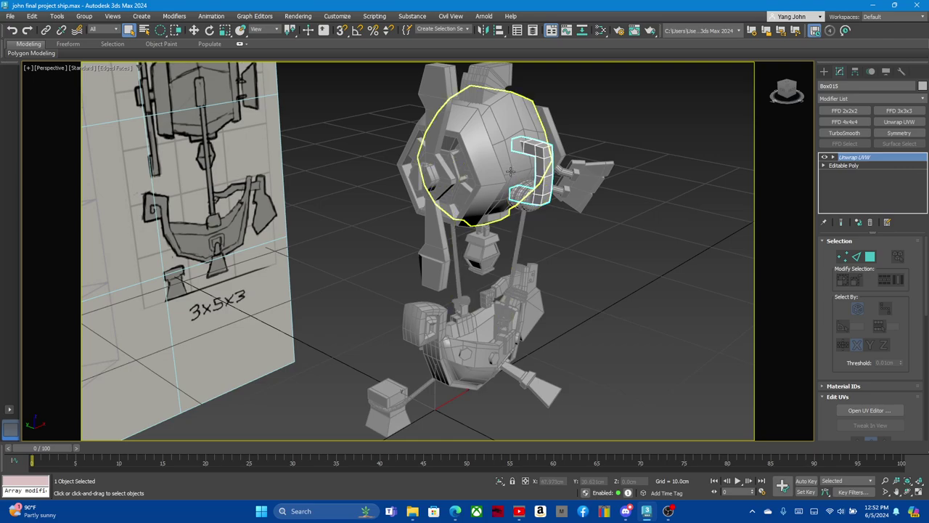
pyautogui.scroll(3, 511, 172)
pyautogui.scroll(-1, 552, 174)
pyautogui.scroll(-3, 541, 180)
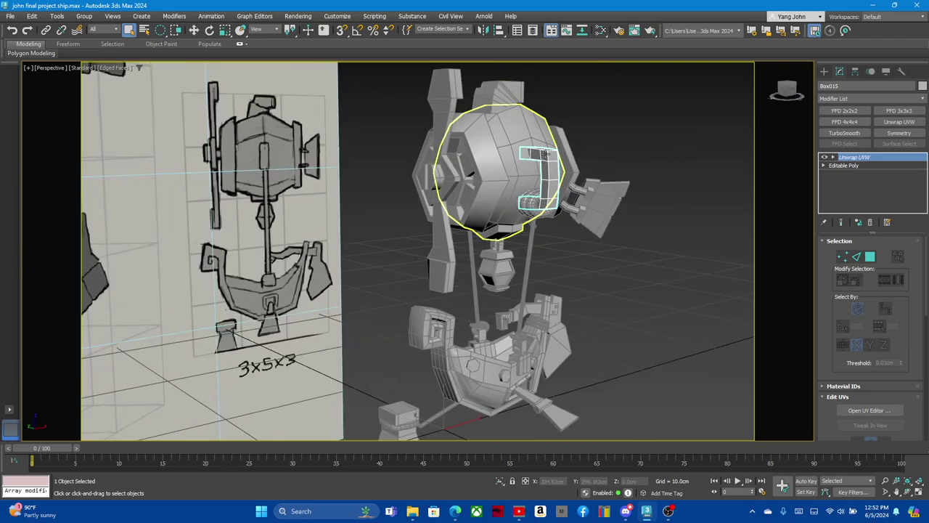
pyautogui.scroll(4, 528, 186)
pyautogui.scroll(2, 527, 186)
pyautogui.keyDown('alt'); pyautogui.moveTo(530, 187); pyautogui.dragTo(541, 191, button='middle'); pyautogui.keyUp('alt')
pyautogui.scroll(-3, 541, 193)
pyautogui.scroll(3, 518, 129)
pyautogui.moveTo(518, 128)
pyautogui.keyDown('alt'); pyautogui.mouseDown(button='middle')
pyautogui.moveTo(357, 127)
pyautogui.moveTo(519, 270)
pyautogui.mouseUp(button='middle'); pyautogui.keyUp('alt')
pyautogui.scroll(2, 522, 272)
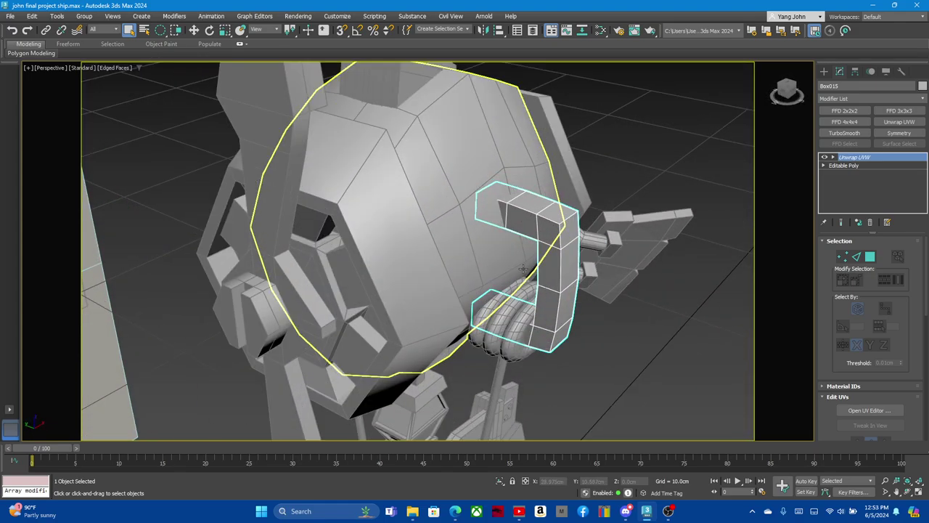
pyautogui.scroll(2, 571, 237)
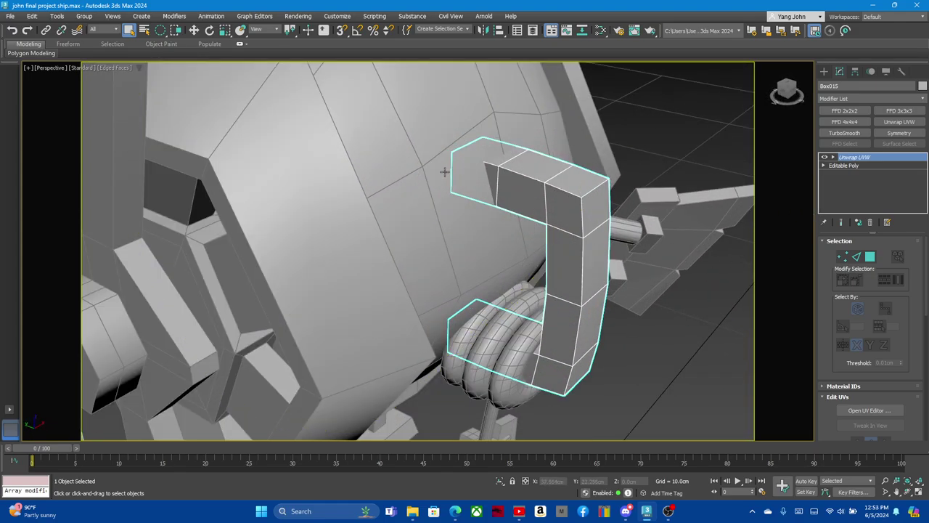
pyautogui.scroll(-3, 445, 171)
pyautogui.moveTo(445, 171)
pyautogui.keyDown('alt'); pyautogui.mouseDown(button='middle')
pyautogui.moveTo(546, 155)
pyautogui.moveTo(507, 171)
pyautogui.mouseUp(button='middle'); pyautogui.keyUp('alt')
pyautogui.scroll(2, 547, 154)
pyautogui.scroll(-3, 565, 144)
pyautogui.scroll(3, 507, 171)
pyautogui.scroll(2, 507, 171)
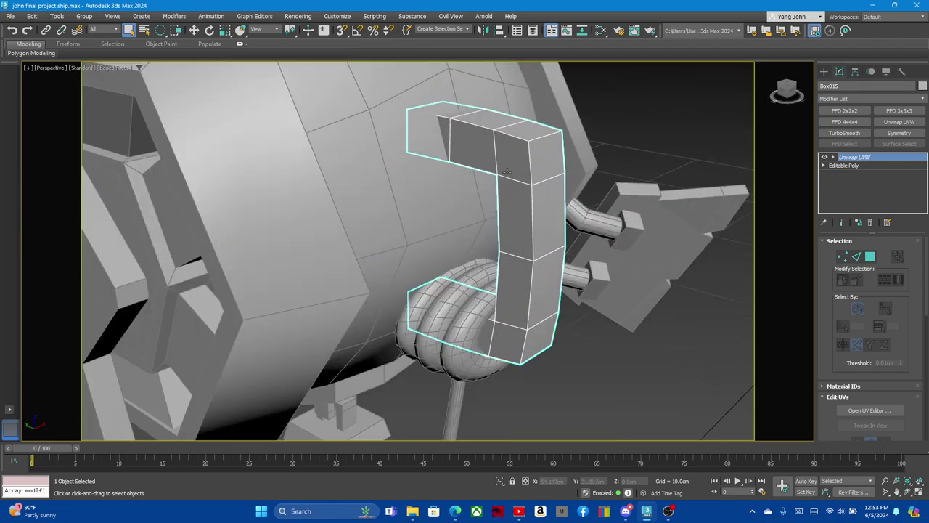
# Use Hide Unselected in Edge mode to isolate the bracket, then open the UV Editor
pyautogui.click(857, 257)
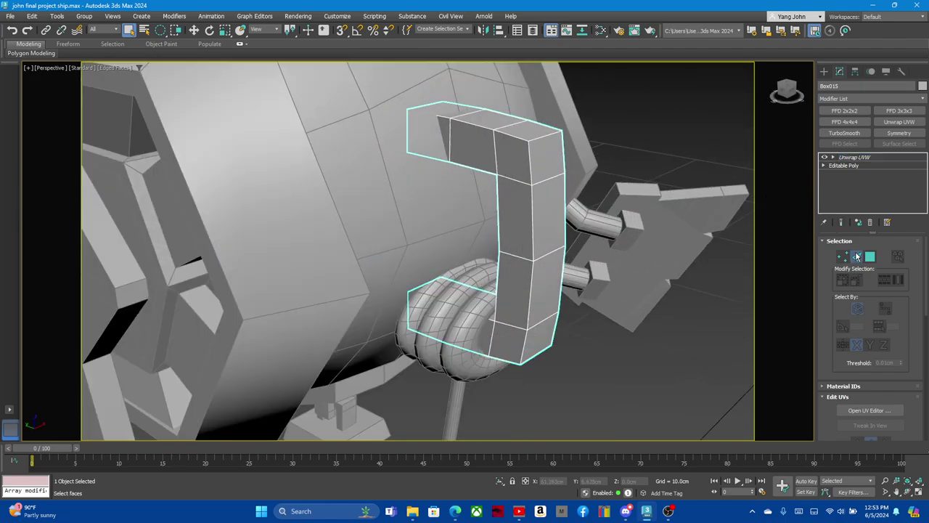
pyautogui.rightClick(492, 148)
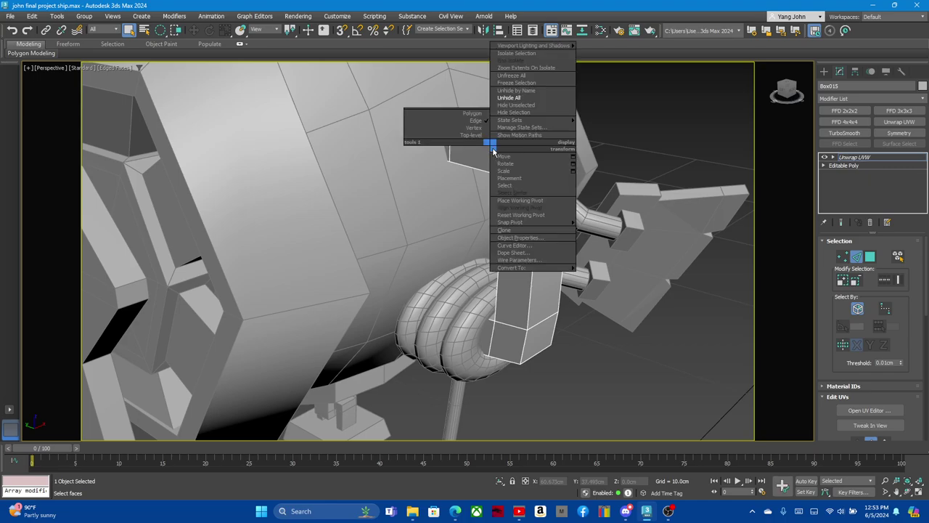
pyautogui.click(523, 104)
pyautogui.keyDown('alt'); pyautogui.moveTo(499, 169); pyautogui.dragTo(483, 179, button='middle'); pyautogui.keyUp('alt')
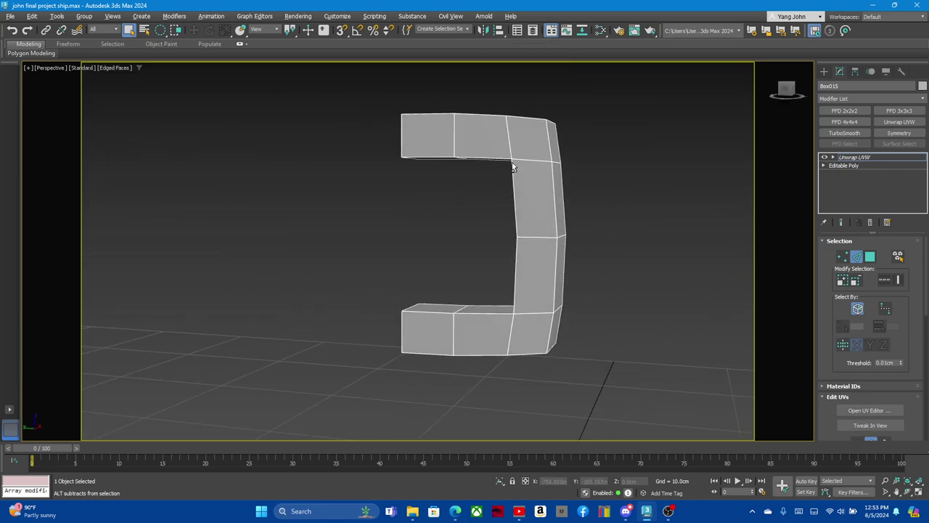
pyautogui.click(870, 410)
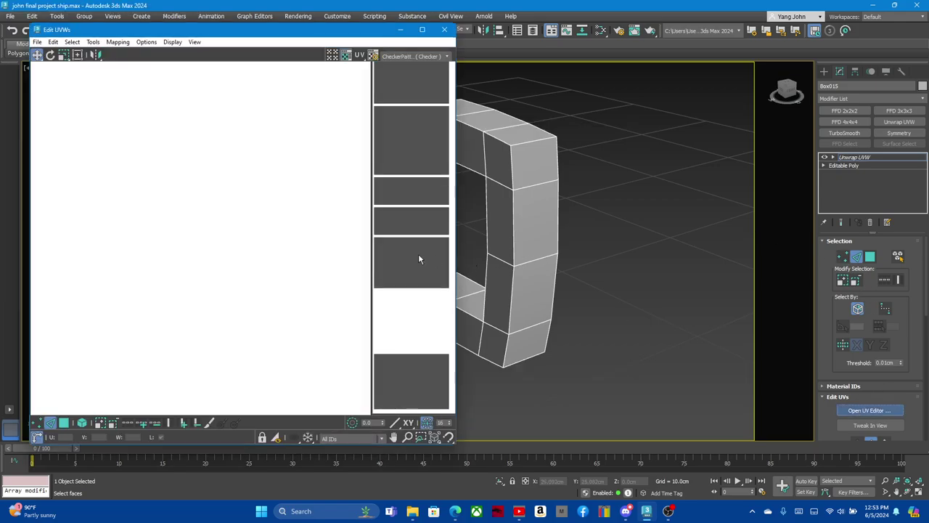
# Select all of Box015's faces in Polygon mode so its C-shaped UV island appears in the editor
pyautogui.moveTo(472, 247)
pyautogui.keyDown('alt'); pyautogui.mouseDown(button='middle')
pyautogui.moveTo(606, 224)
pyautogui.moveTo(591, 210)
pyautogui.mouseUp(button='middle'); pyautogui.keyUp('alt')
pyautogui.click(870, 256)
pyautogui.keyDown('alt'); pyautogui.moveTo(741, 234); pyautogui.dragTo(615, 204, button='middle'); pyautogui.keyUp('alt')
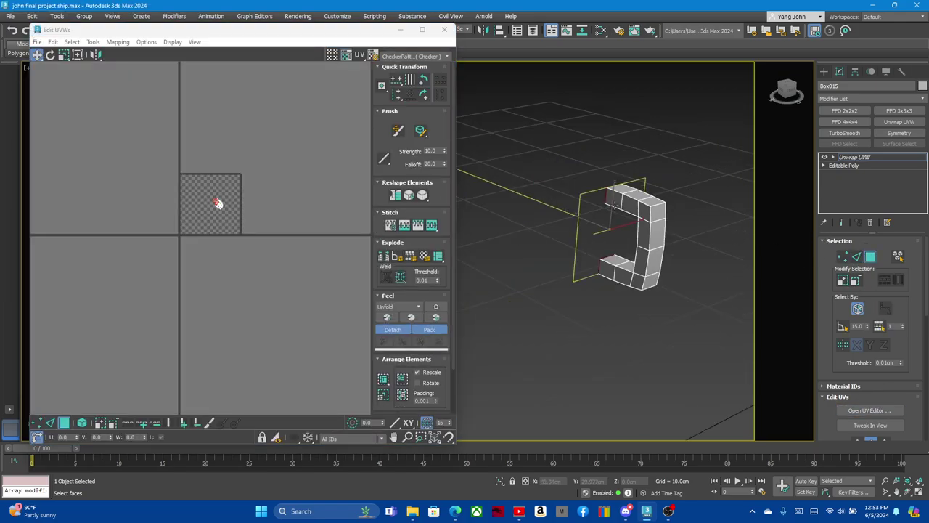
pyautogui.keyDown('alt'); pyautogui.moveTo(689, 338); pyautogui.dragTo(685, 182, button='middle'); pyautogui.keyUp('alt')
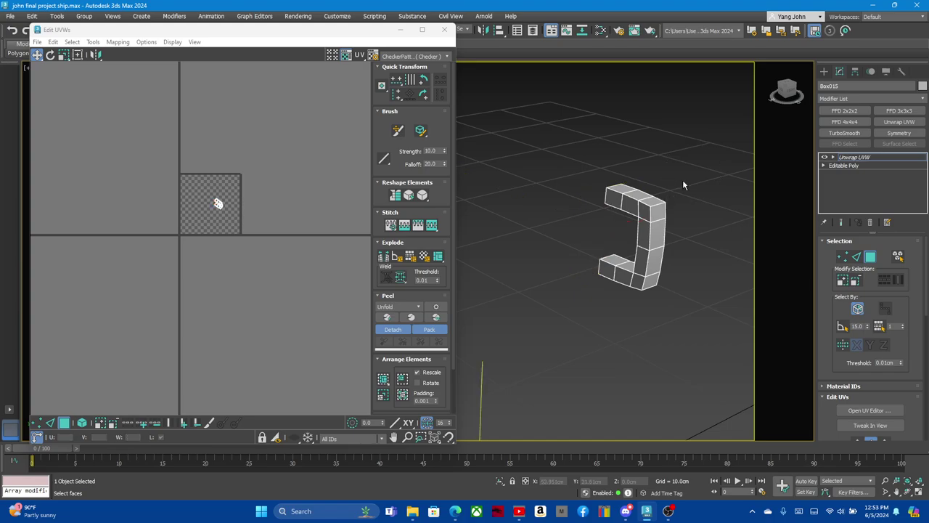
pyautogui.hotkey('ctrl', 'a')
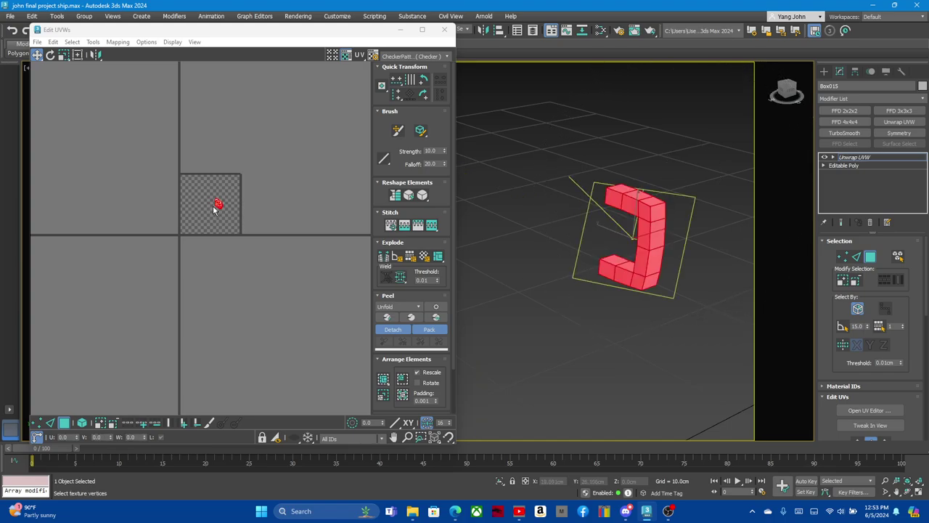
pyautogui.scroll(5, 215, 209)
pyautogui.scroll(2, 215, 209)
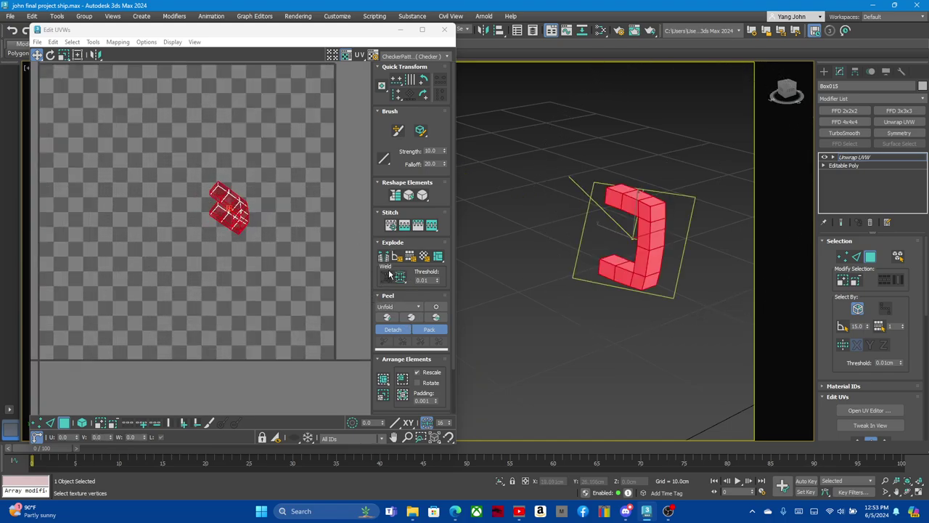
pyautogui.scroll(-2, 862, 386)
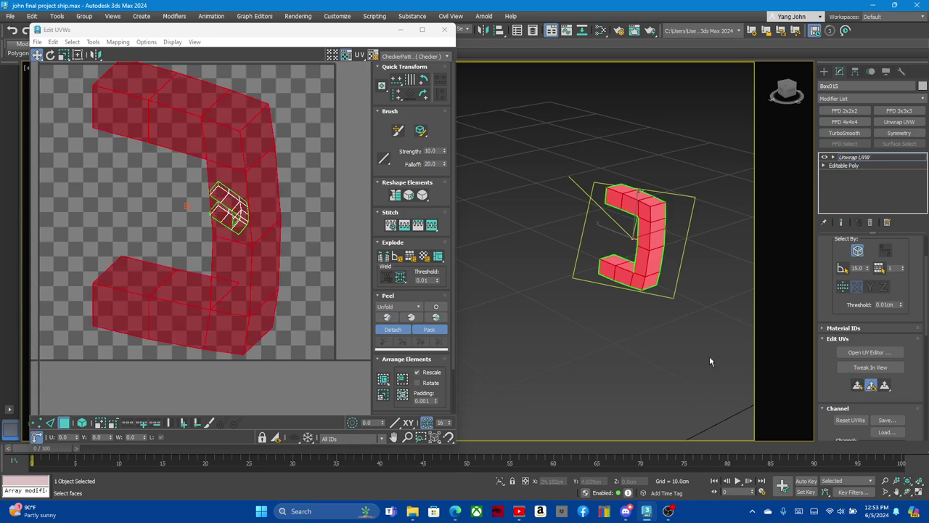
pyautogui.scroll(-2, 153, 246)
# Switch to Edge mode and place the Edit UVWs window beside the bracket's 3D view
pyautogui.scroll(2, 595, 230)
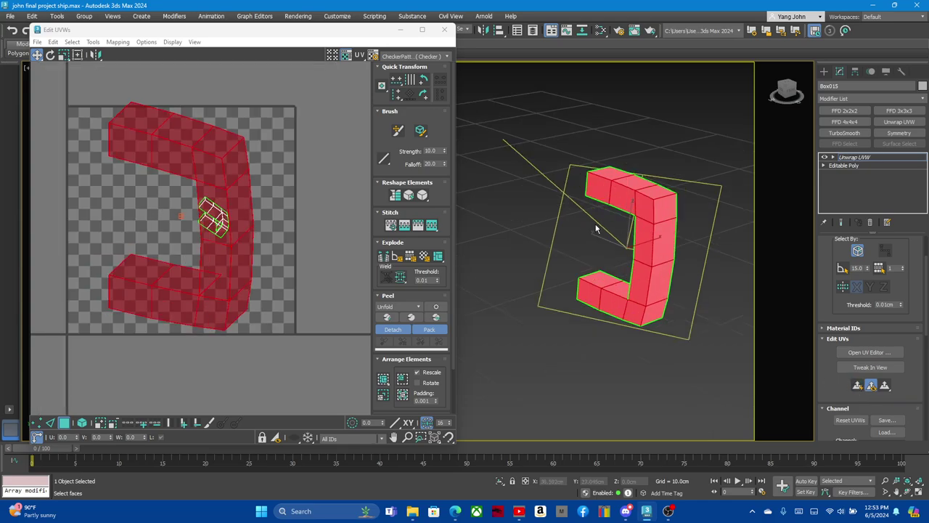
pyautogui.keyDown('alt'); pyautogui.moveTo(600, 232); pyautogui.dragTo(653, 239, button='middle'); pyautogui.keyUp('alt')
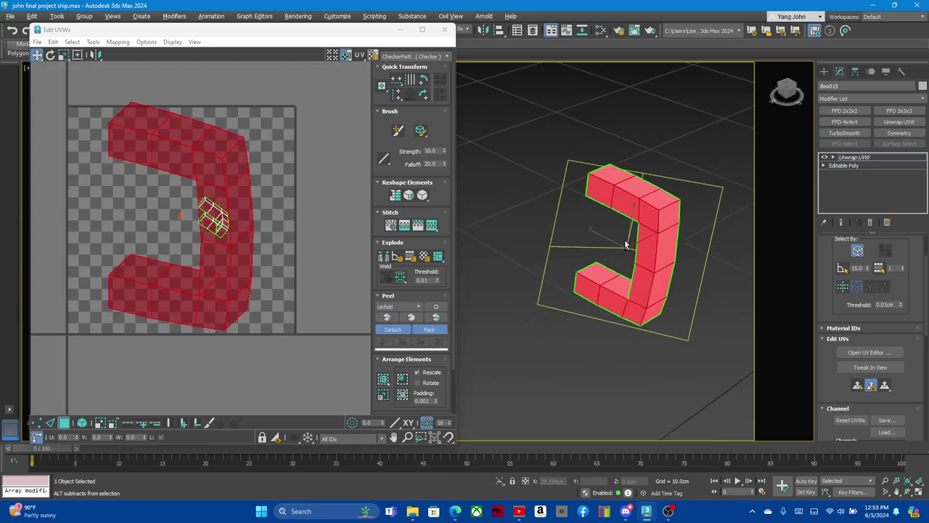
pyautogui.scroll(2, 869, 314)
pyautogui.scroll(1, 869, 314)
pyautogui.click(857, 256)
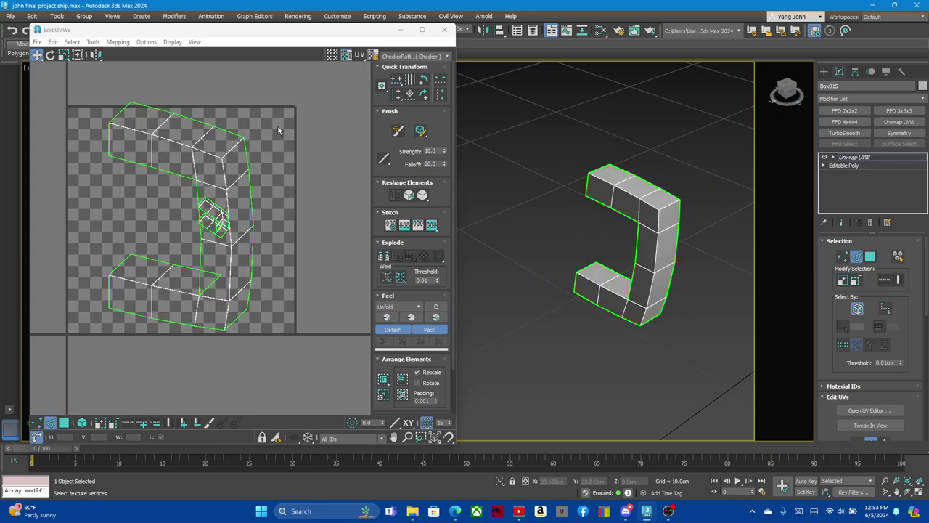
pyautogui.moveTo(85, 26); pyautogui.dragTo(105, 64)
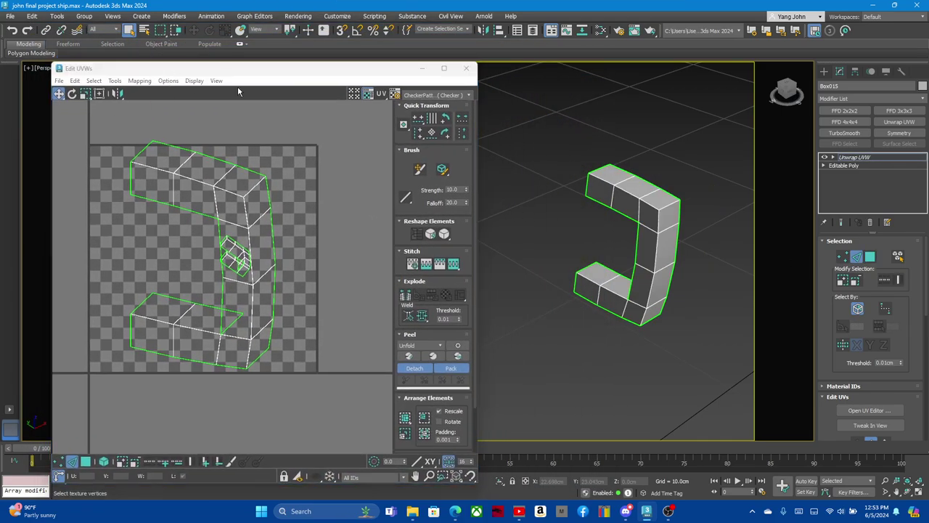
pyautogui.moveTo(224, 72); pyautogui.dragTo(218, 25)
pyautogui.moveTo(581, 240)
pyautogui.keyDown('alt'); pyautogui.mouseDown(button='middle')
pyautogui.moveTo(622, 225)
pyautogui.moveTo(693, 223)
pyautogui.moveTo(610, 186)
pyautogui.mouseUp(button='middle'); pyautogui.keyUp('alt')
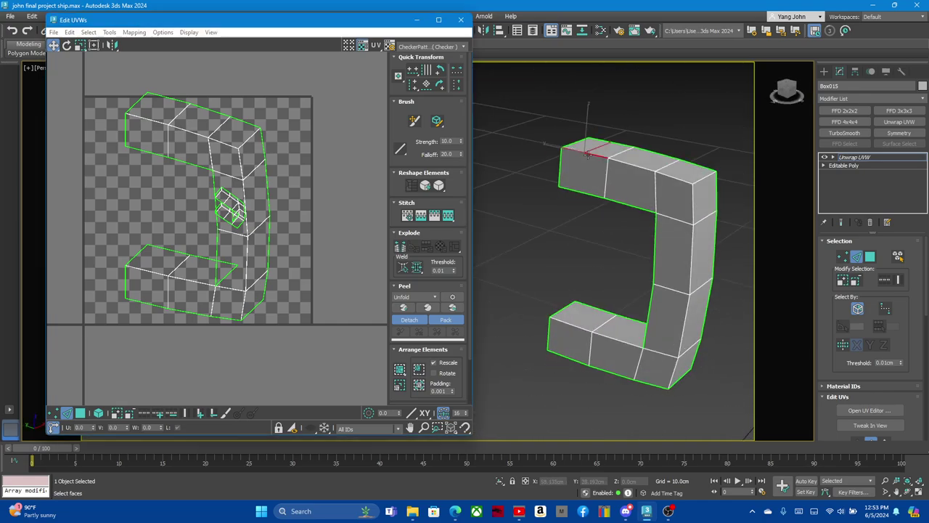
# Select the bracket's top and right-side edges and convert them to UV seams
pyautogui.keyDown('ctrl'); pyautogui.click(633, 165); pyautogui.keyUp('ctrl')
pyautogui.keyDown('ctrl'); pyautogui.click(674, 175); pyautogui.keyUp('ctrl')
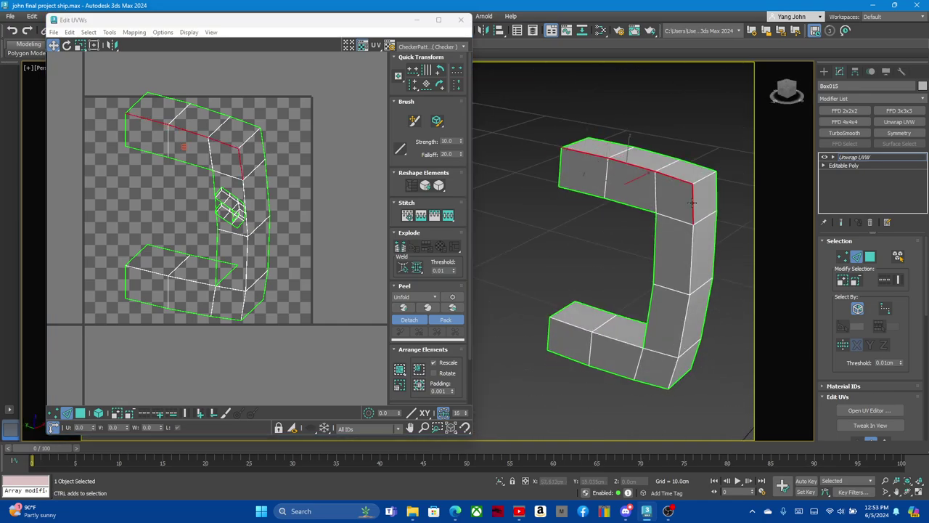
pyautogui.keyDown('ctrl'); pyautogui.click(694, 249); pyautogui.keyUp('ctrl')
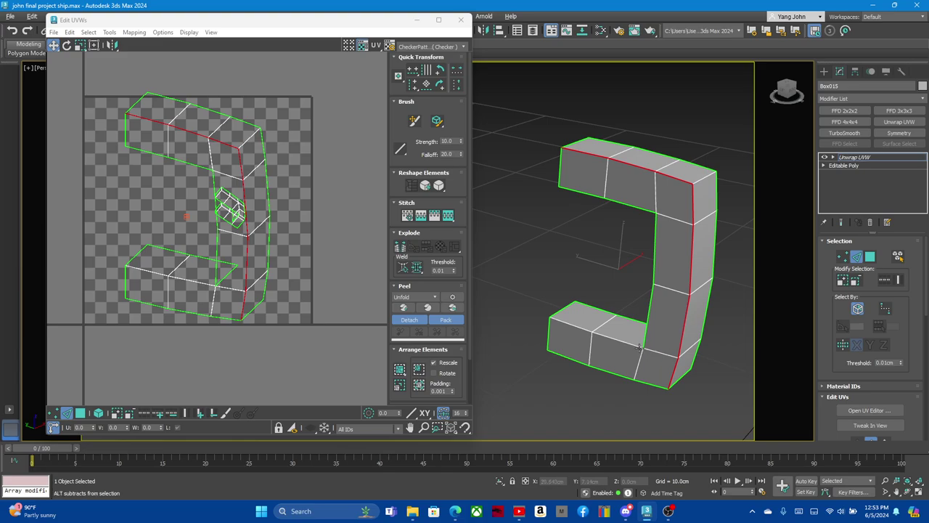
pyautogui.keyDown('alt'); pyautogui.moveTo(639, 347); pyautogui.dragTo(619, 336, button='middle'); pyautogui.keyUp('alt')
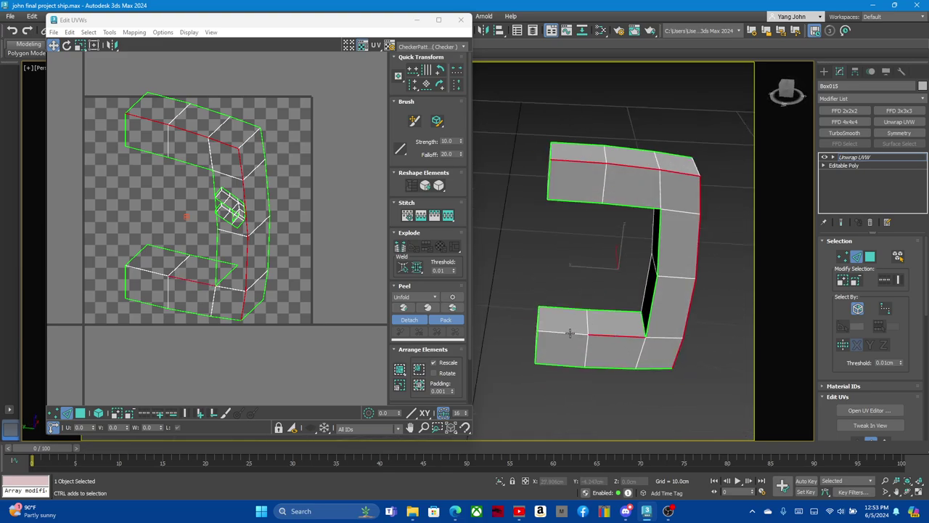
pyautogui.rightClick(225, 145)
pyautogui.click(206, 170)
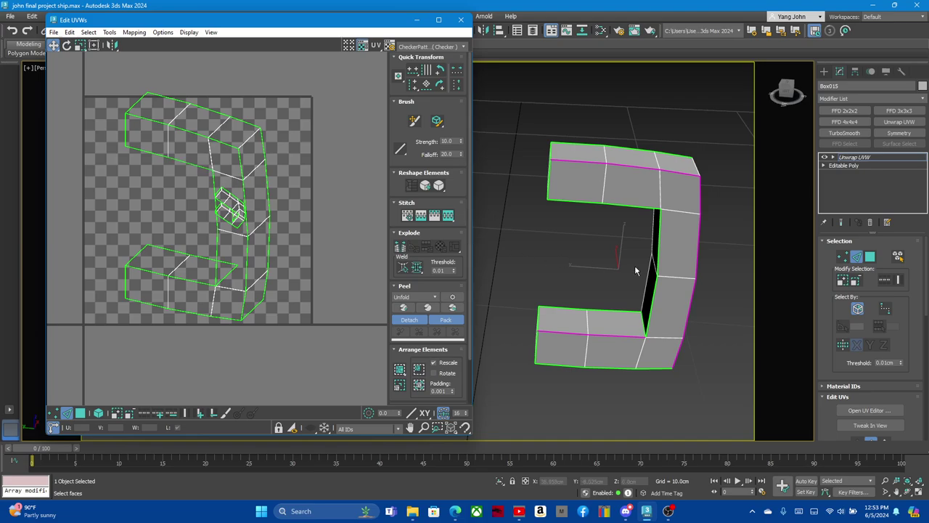
# Select the bracket's front faces and move their UVs left off the checker tile
pyautogui.keyDown('alt'); pyautogui.moveTo(635, 270); pyautogui.dragTo(612, 276, button='middle'); pyautogui.keyUp('alt')
pyautogui.click(870, 256)
pyautogui.hotkey('ctrl', 'a')
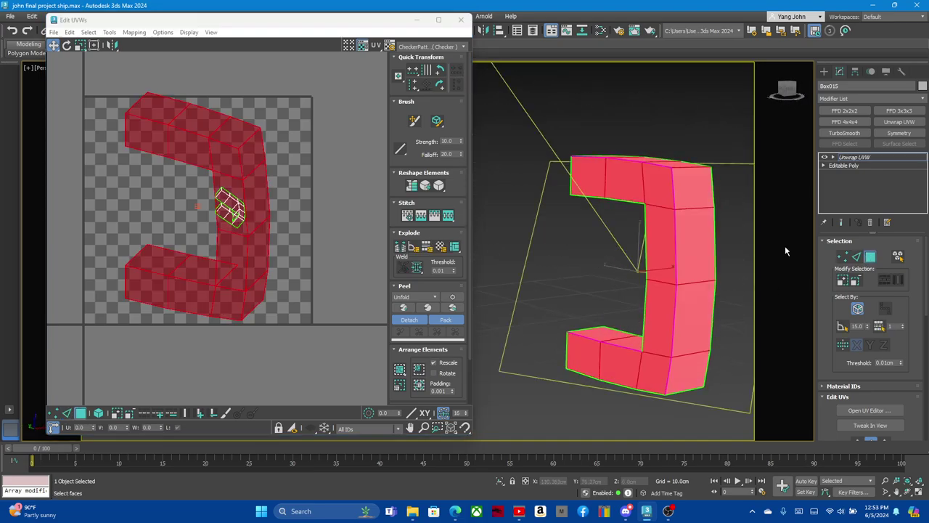
pyautogui.click(654, 198)
pyautogui.scroll(-2, 311, 180)
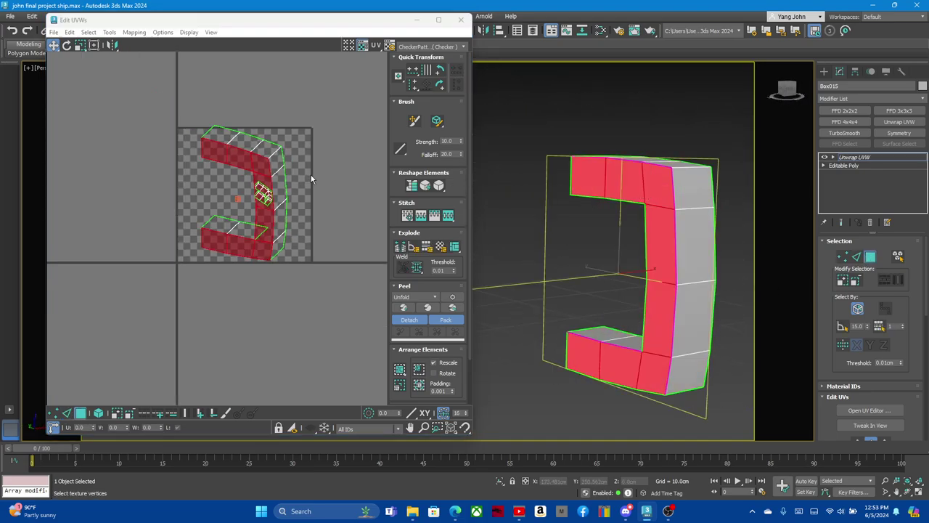
pyautogui.moveTo(249, 162); pyautogui.dragTo(129, 151)
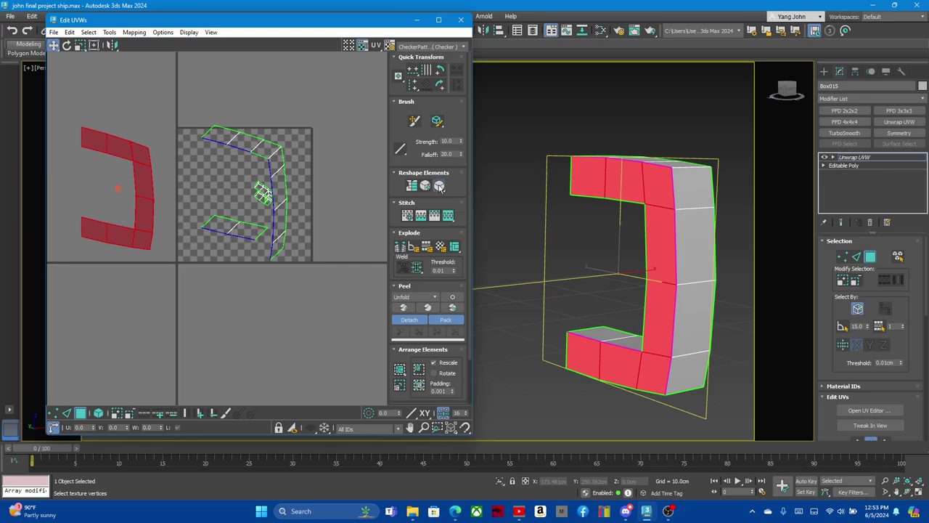
# Straighten the front UV shell and relax it with 50 iterations
pyautogui.click(439, 187)
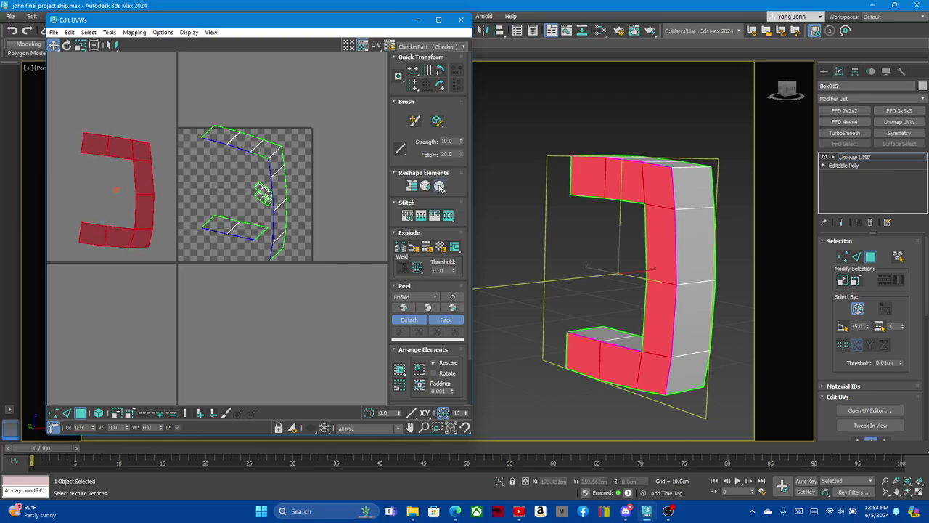
pyautogui.moveTo(439, 186); pyautogui.dragTo(440, 200)
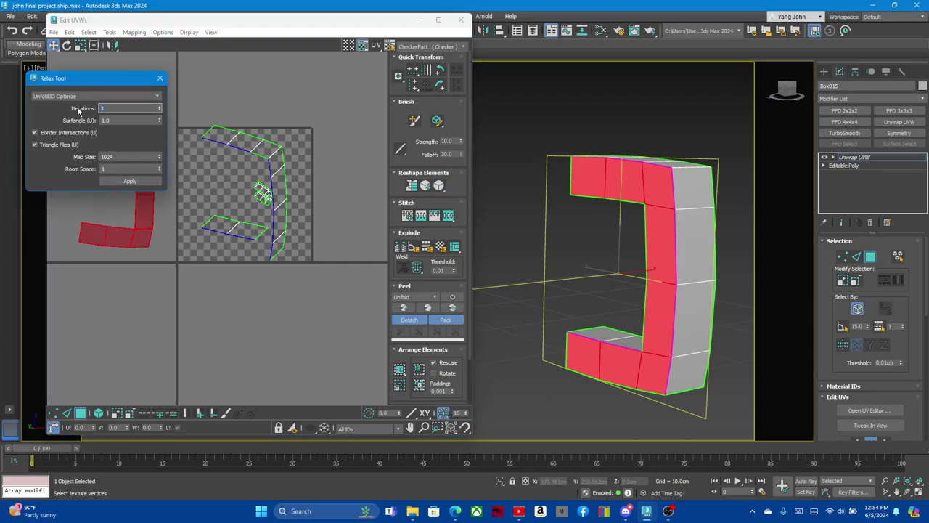
pyautogui.click(130, 181)
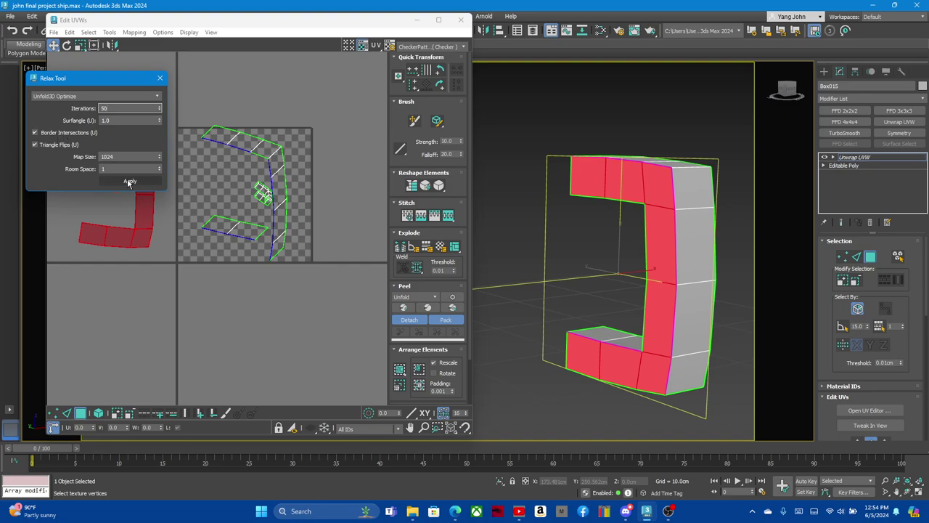
pyautogui.click(160, 78)
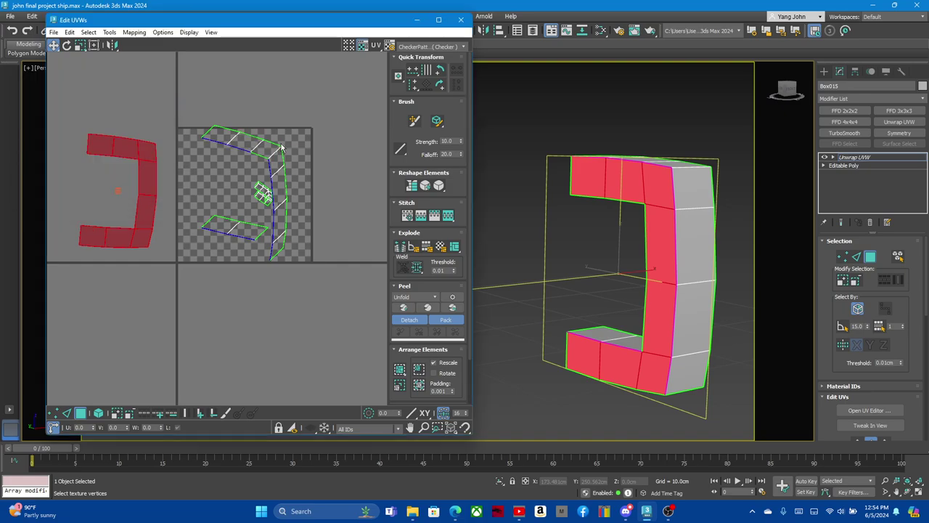
# Rotate the front UV shell slightly and deselect it
pyautogui.click(67, 45)
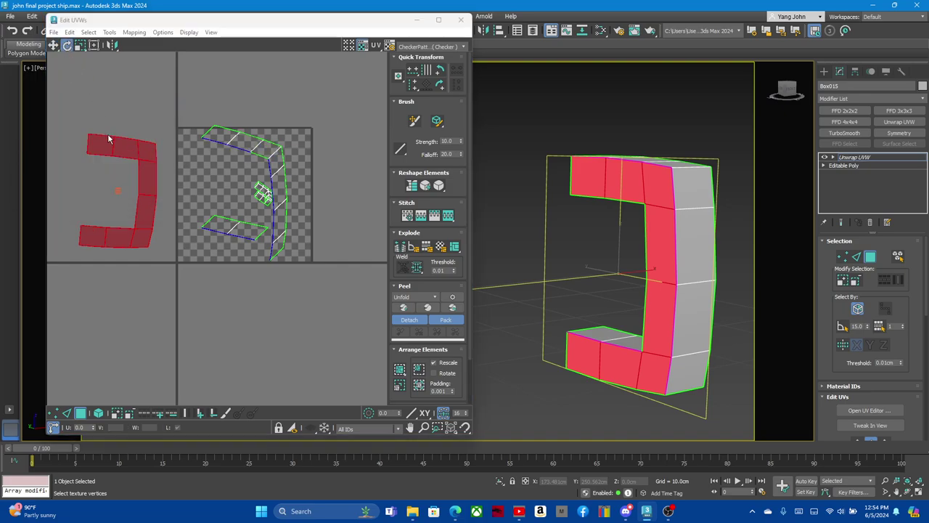
pyautogui.moveTo(107, 133); pyautogui.dragTo(92, 141)
pyautogui.click(76, 184)
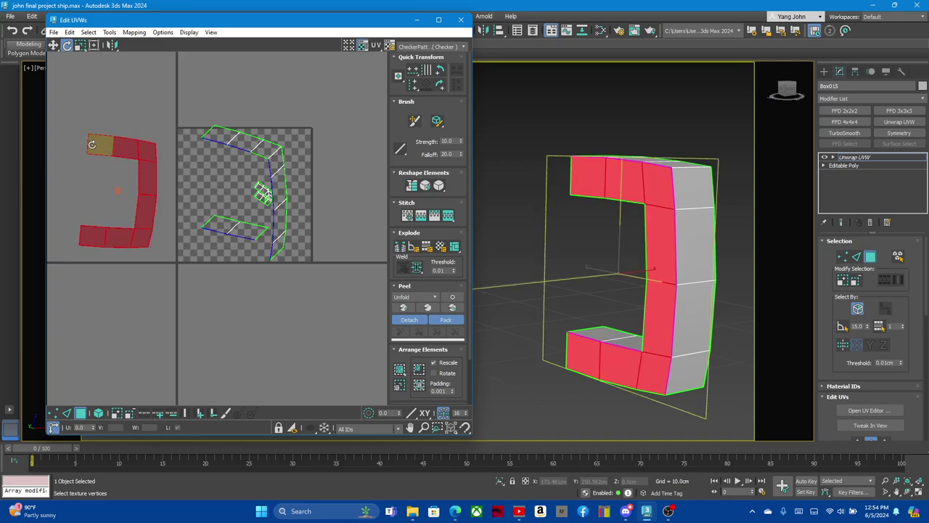
pyautogui.click(87, 184)
# Select the side strip UV shell and its seam edges, then bring up the UV quad menu
pyautogui.click(243, 142)
pyautogui.moveTo(610, 261)
pyautogui.keyDown('alt'); pyautogui.mouseDown(button='middle')
pyautogui.moveTo(480, 257)
pyautogui.moveTo(576, 232)
pyautogui.moveTo(629, 351)
pyautogui.mouseUp(button='middle'); pyautogui.keyUp('alt')
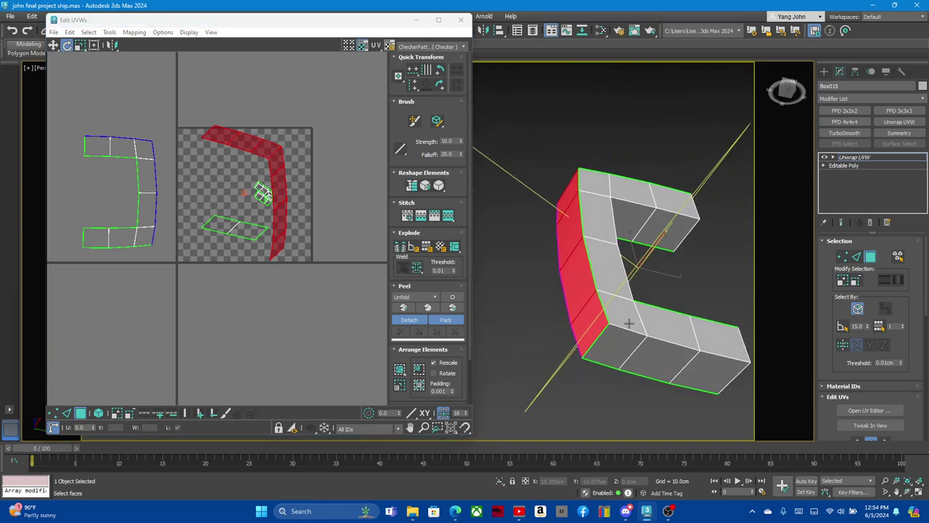
pyautogui.click(856, 257)
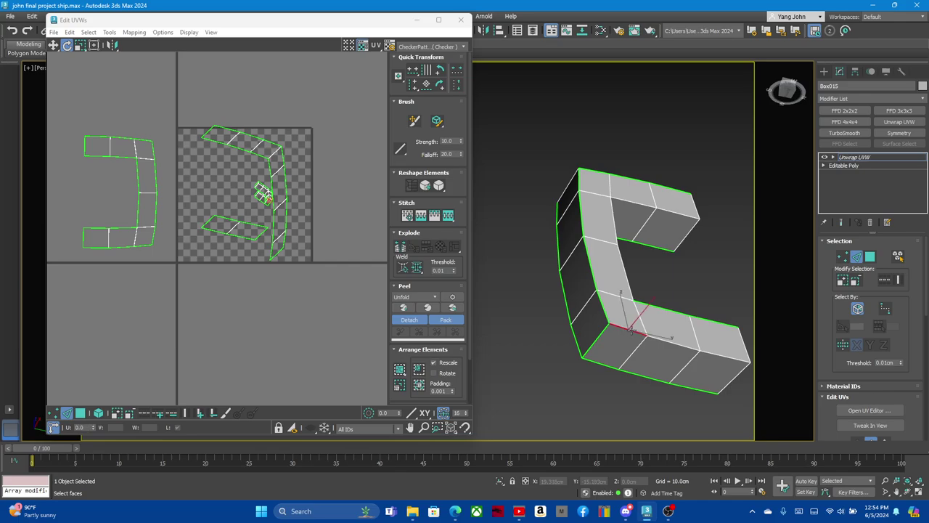
pyautogui.moveTo(631, 329)
pyautogui.keyDown('alt'); pyautogui.mouseDown(button='middle')
pyautogui.moveTo(611, 346)
pyautogui.moveTo(635, 349)
pyautogui.mouseUp(button='middle'); pyautogui.keyUp('alt')
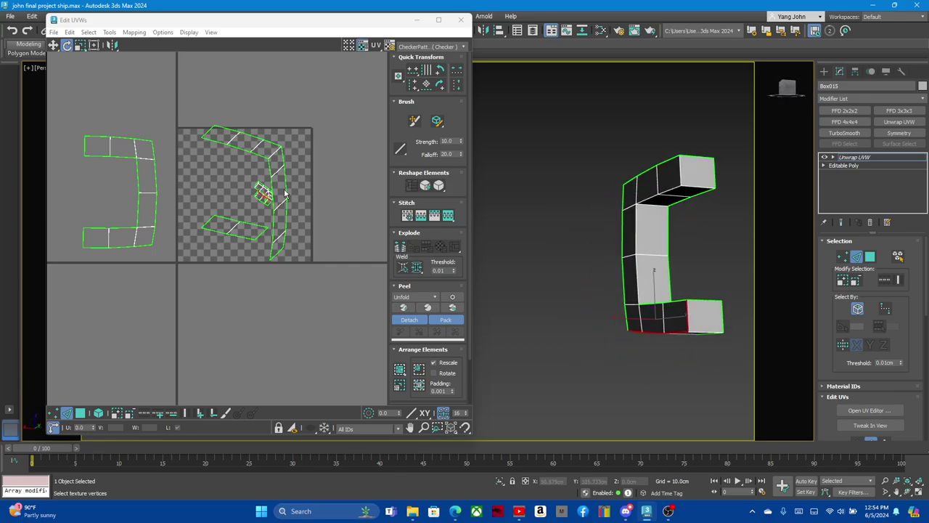
pyautogui.rightClick(263, 193)
# Stitch the selected seam edges together and clear the face selection
pyautogui.click(232, 220)
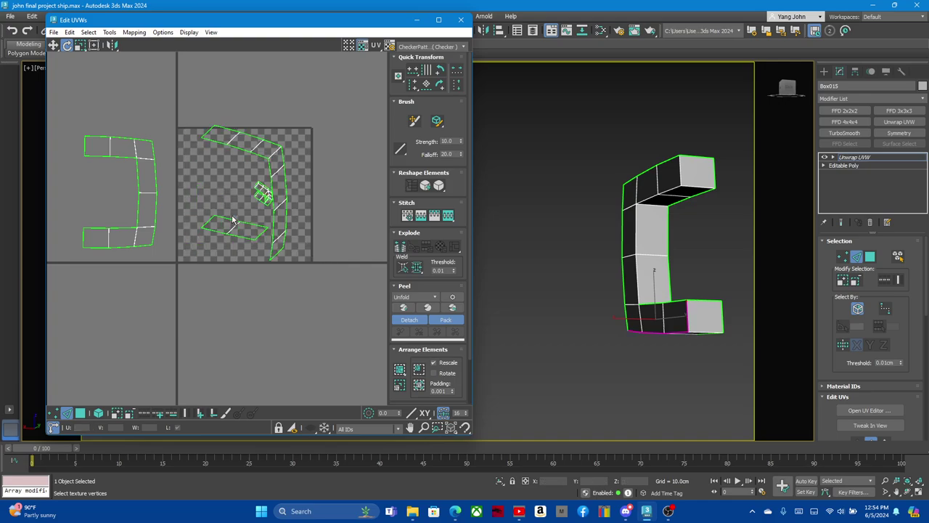
pyautogui.click(869, 257)
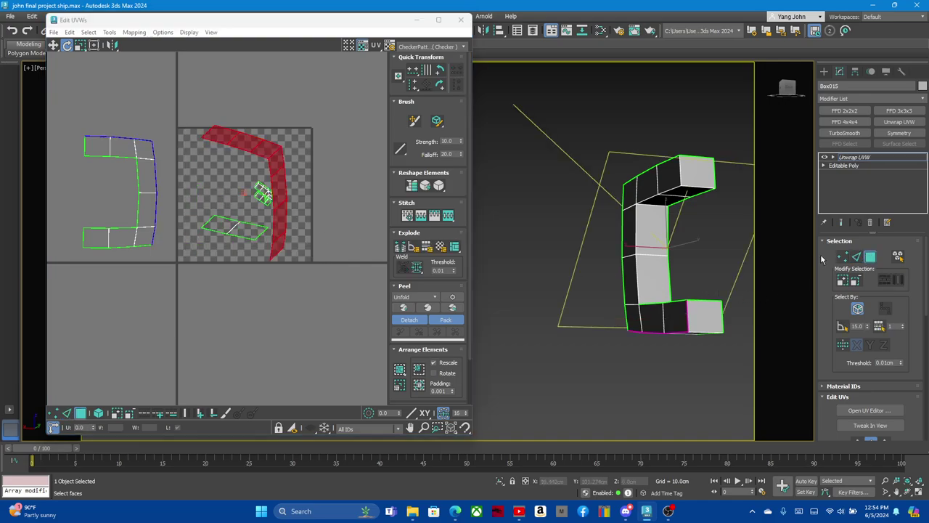
pyautogui.click(626, 240)
pyautogui.scroll(3, 640, 237)
pyautogui.click(608, 187)
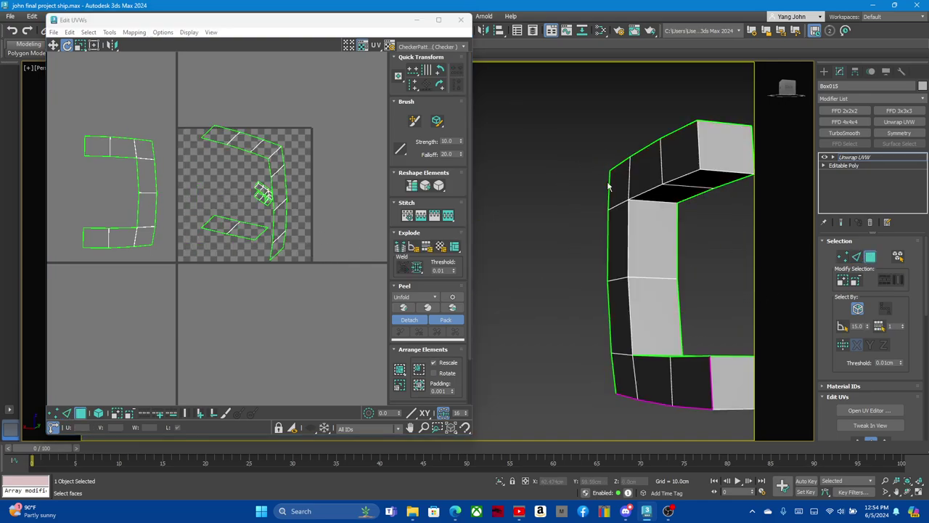
# Stitch the UVs along the two left edges of the bracket's inner face
pyautogui.click(856, 258)
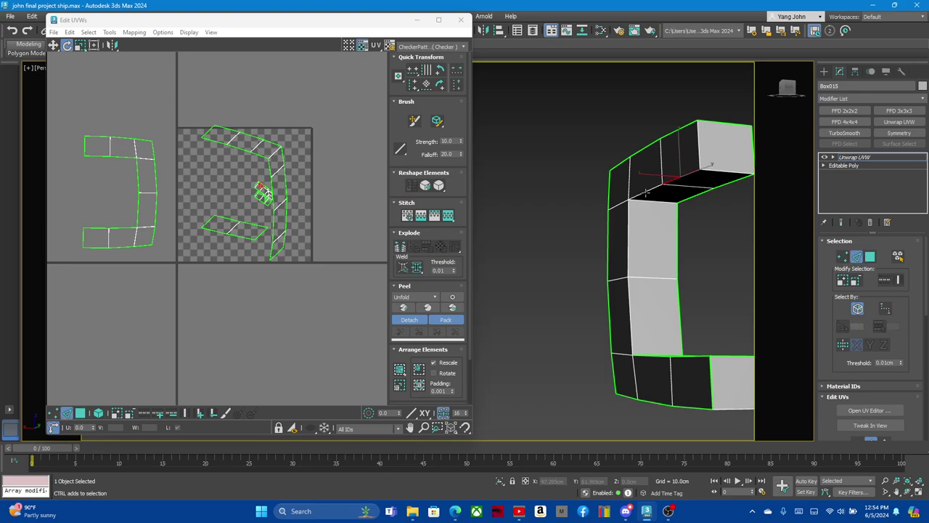
pyautogui.click(629, 218)
pyautogui.keyDown('ctrl'); pyautogui.click(630, 303); pyautogui.keyUp('ctrl')
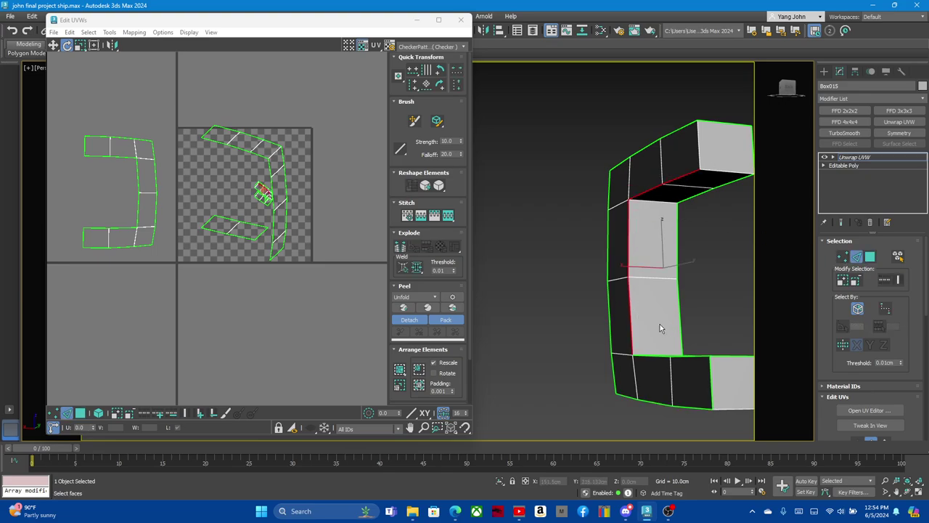
pyautogui.rightClick(249, 183)
pyautogui.click(240, 212)
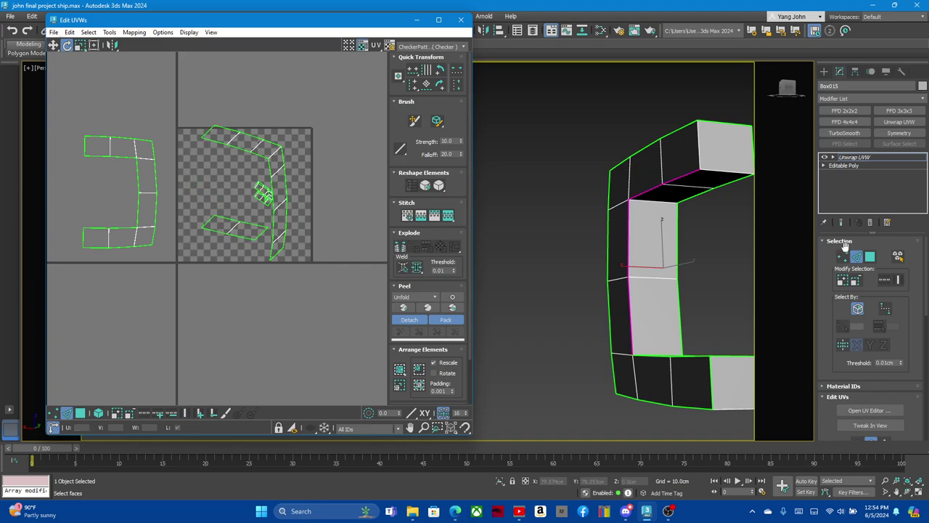
# Select the bracket's top, inner, left-side and bottom-left faces in Polygon mode
pyautogui.click(870, 257)
pyautogui.click(646, 164)
pyautogui.doubleClick(650, 174)
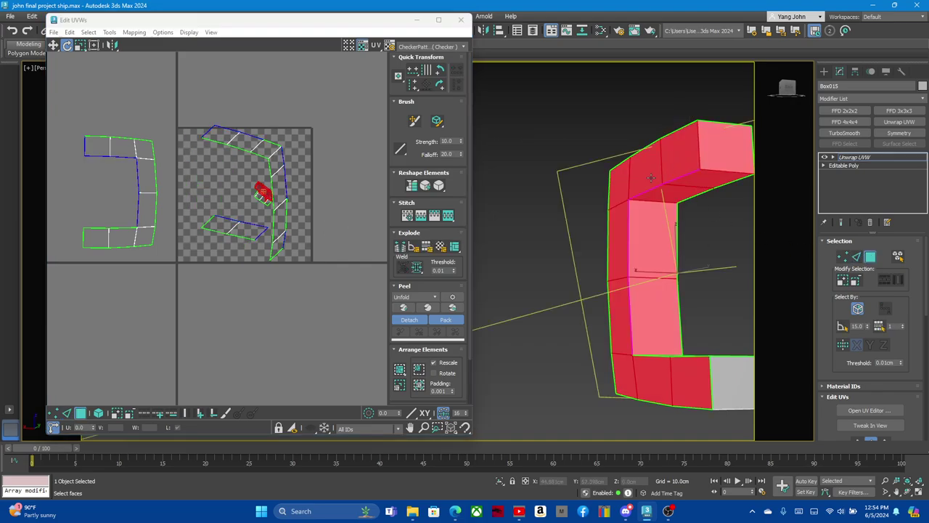
pyautogui.click(650, 170)
pyautogui.keyDown('ctrl'); pyautogui.click(677, 159); pyautogui.keyUp('ctrl')
pyautogui.keyDown('ctrl'); pyautogui.click(619, 182); pyautogui.keyUp('ctrl')
pyautogui.keyDown('ctrl'); pyautogui.click(632, 244); pyautogui.keyUp('ctrl')
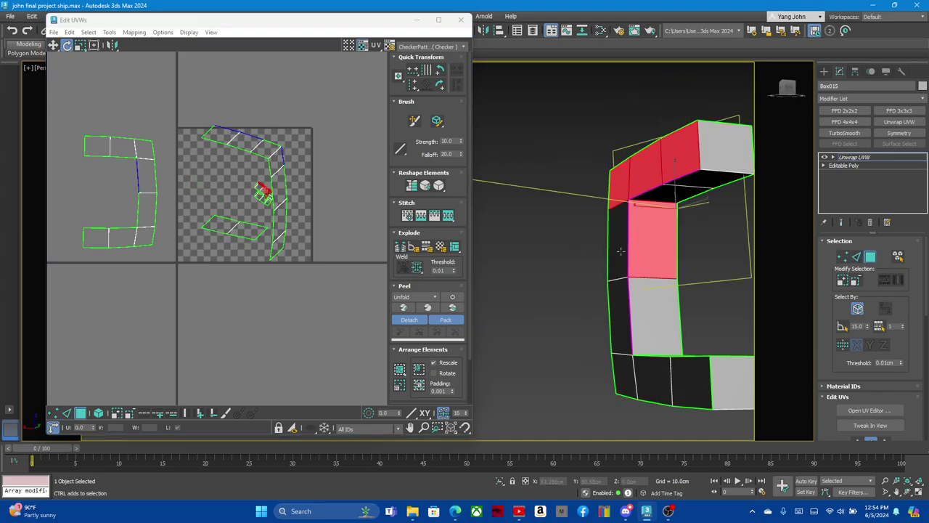
pyautogui.keyDown('ctrl'); pyautogui.click(623, 254); pyautogui.keyUp('ctrl')
pyautogui.keyDown('ctrl'); pyautogui.click(618, 312); pyautogui.keyUp('ctrl')
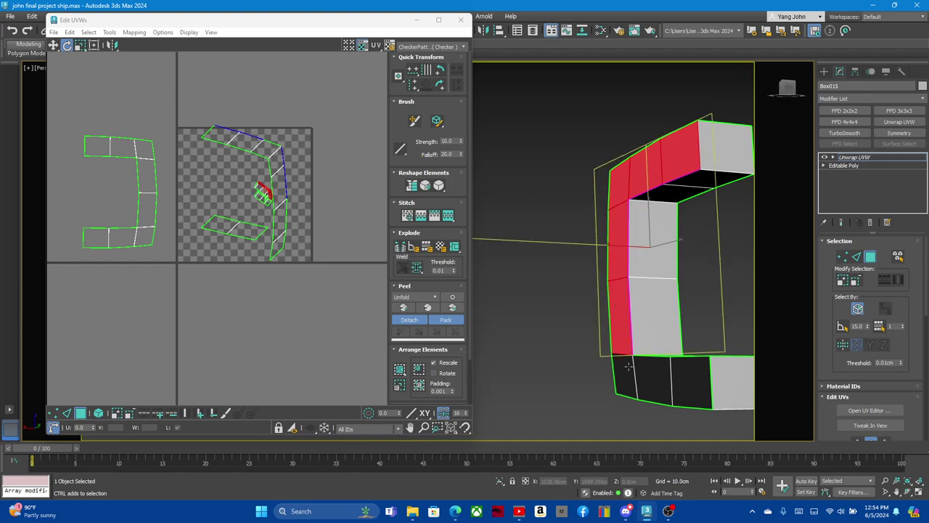
pyautogui.keyDown('ctrl'); pyautogui.click(628, 367); pyautogui.keyUp('ctrl')
pyautogui.keyDown('ctrl'); pyautogui.click(659, 376); pyautogui.keyUp('ctrl')
pyautogui.keyDown('alt'); pyautogui.moveTo(659, 376); pyautogui.dragTo(422, 253, button='middle'); pyautogui.keyUp('alt')
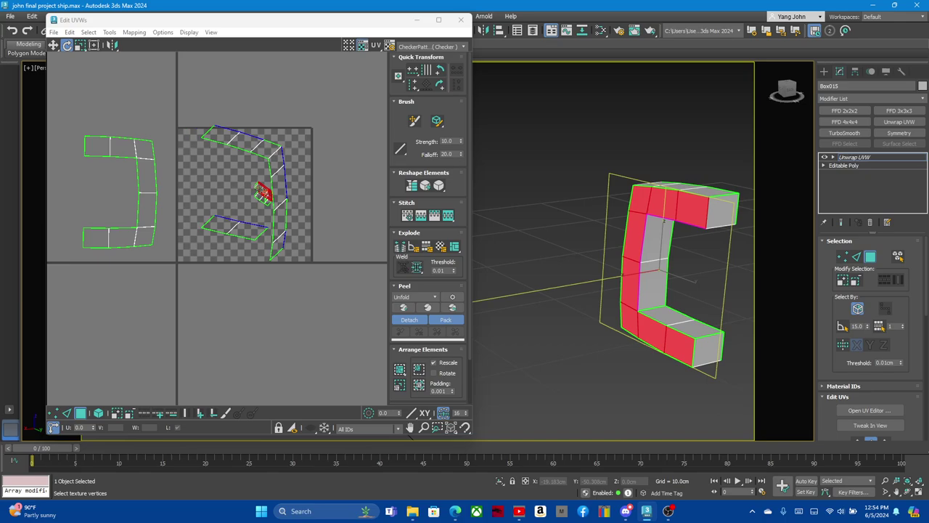
# Clear the selection and pick the bracket's outer and coplanar front faces
pyautogui.click(249, 192)
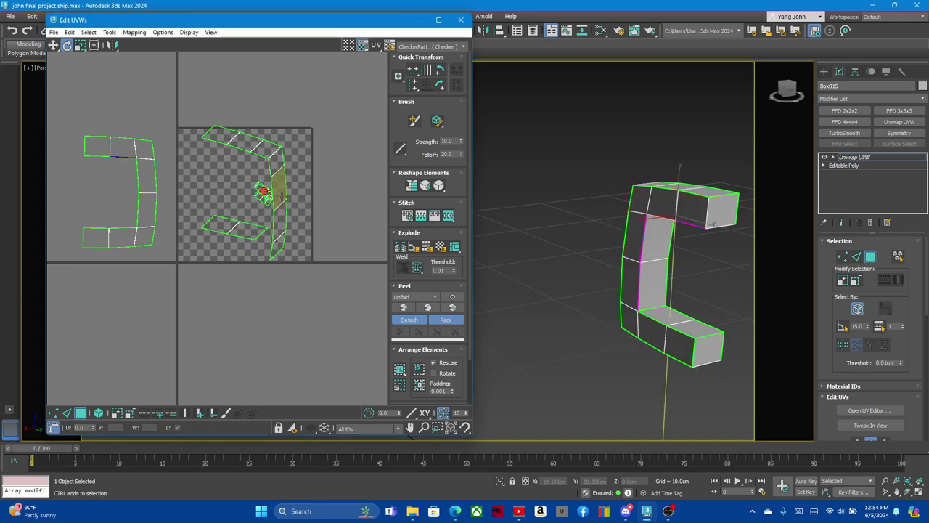
pyautogui.click(622, 260)
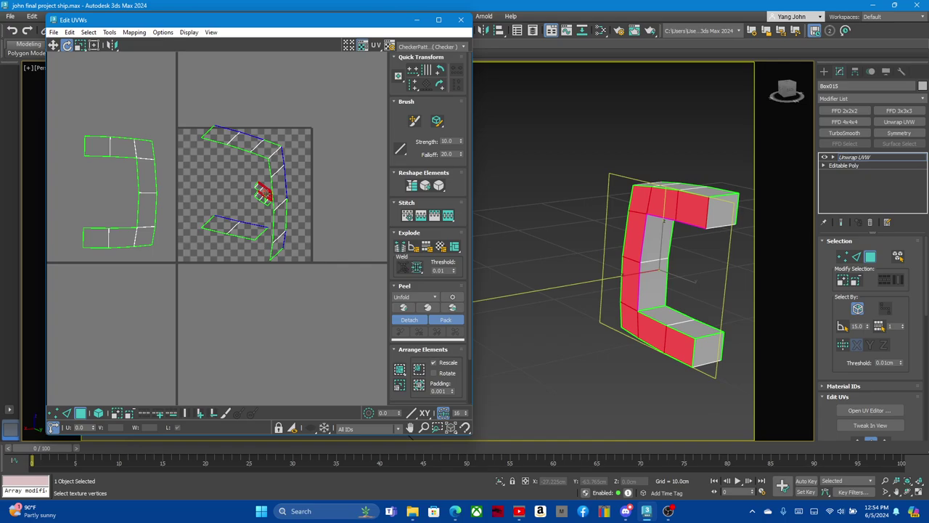
pyautogui.scroll(3, 265, 194)
pyautogui.click(53, 45)
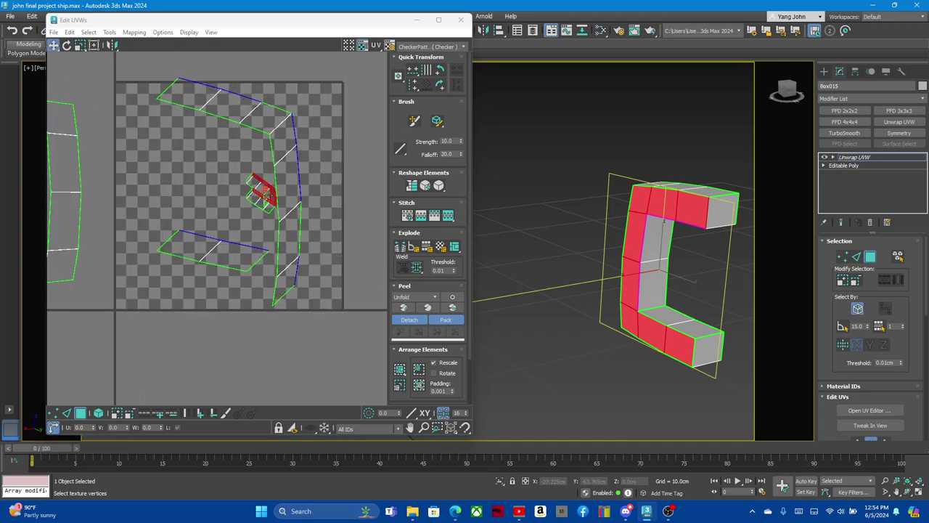
pyautogui.moveTo(265, 193); pyautogui.dragTo(201, 191)
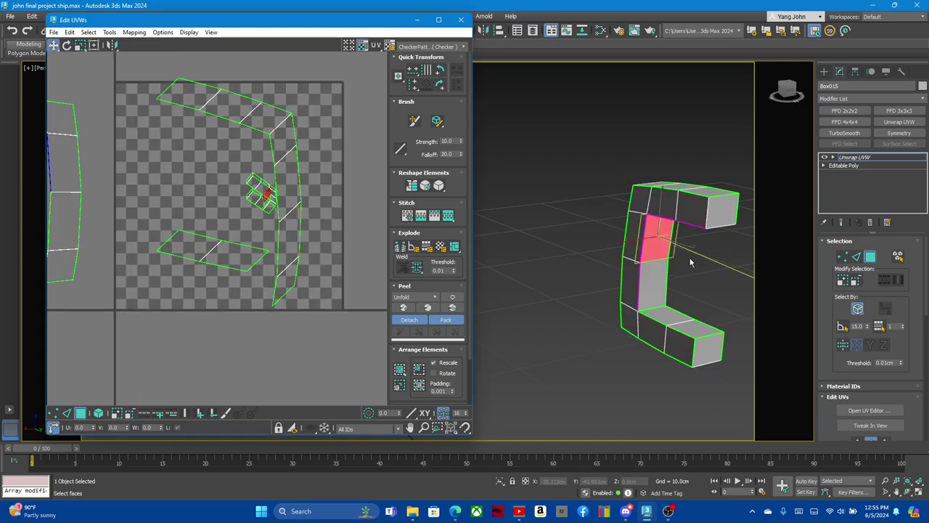
pyautogui.scroll(3, 622, 240)
pyautogui.click(606, 225)
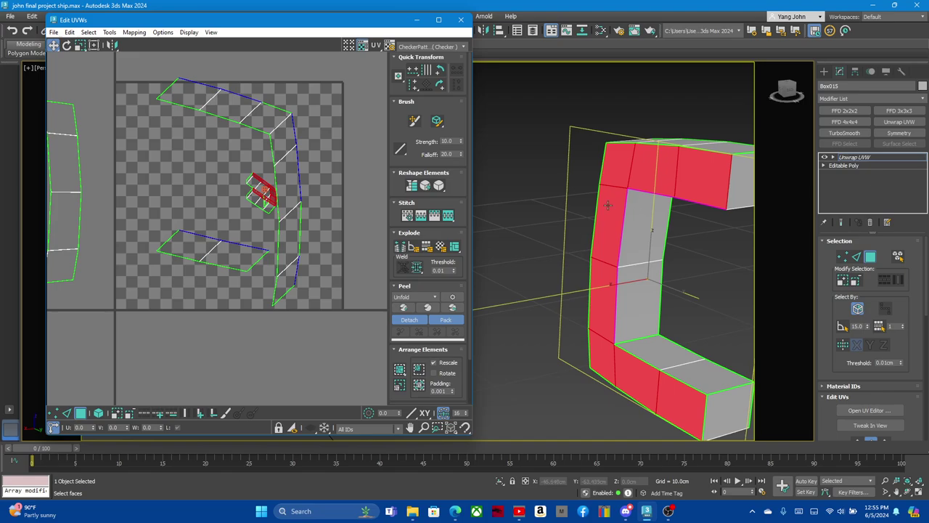
# Reselect the coplanar front faces and move their UVs off to the left
pyautogui.rightClick(264, 191)
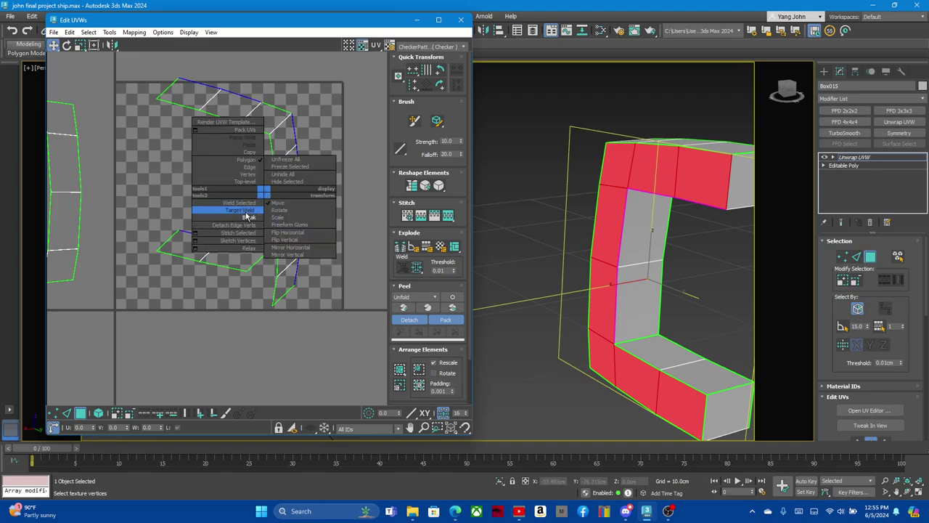
pyautogui.click(247, 217)
pyautogui.click(267, 193)
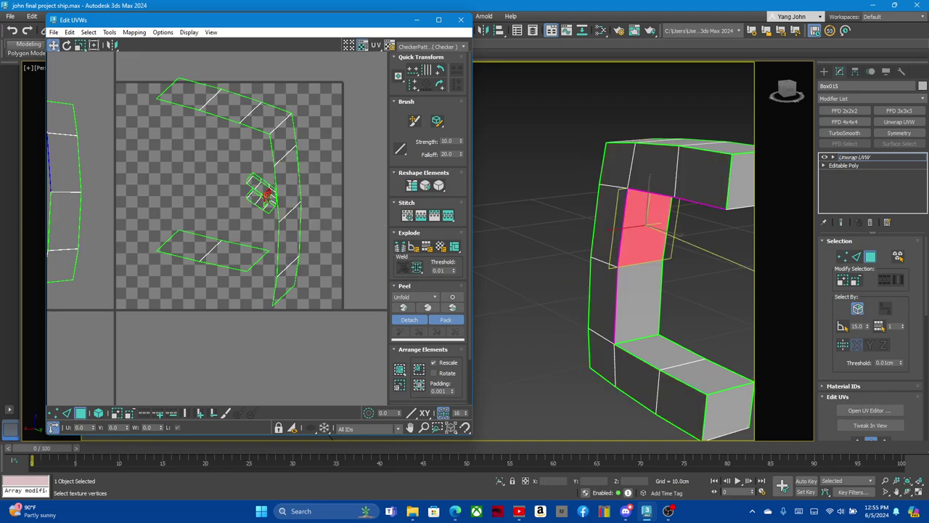
pyautogui.click(604, 220)
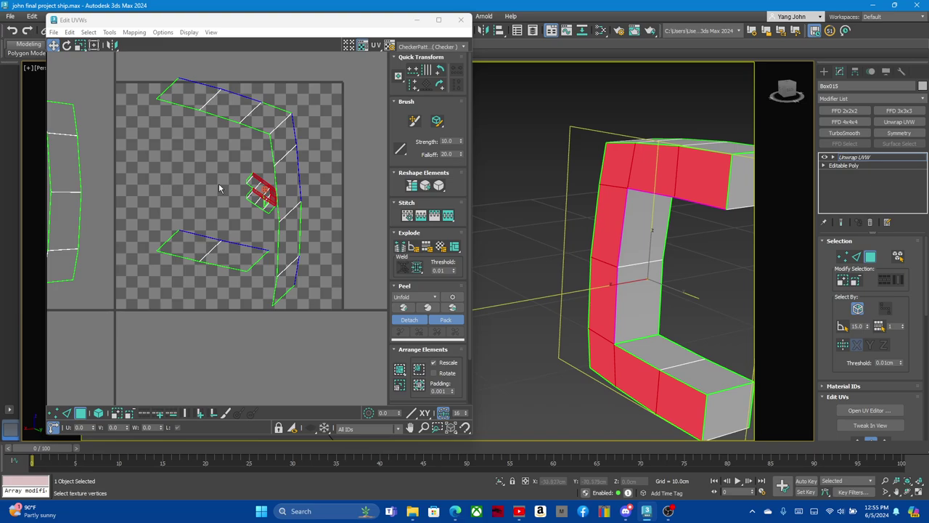
pyautogui.moveTo(273, 199); pyautogui.dragTo(159, 176)
pyautogui.scroll(-3, 192, 161)
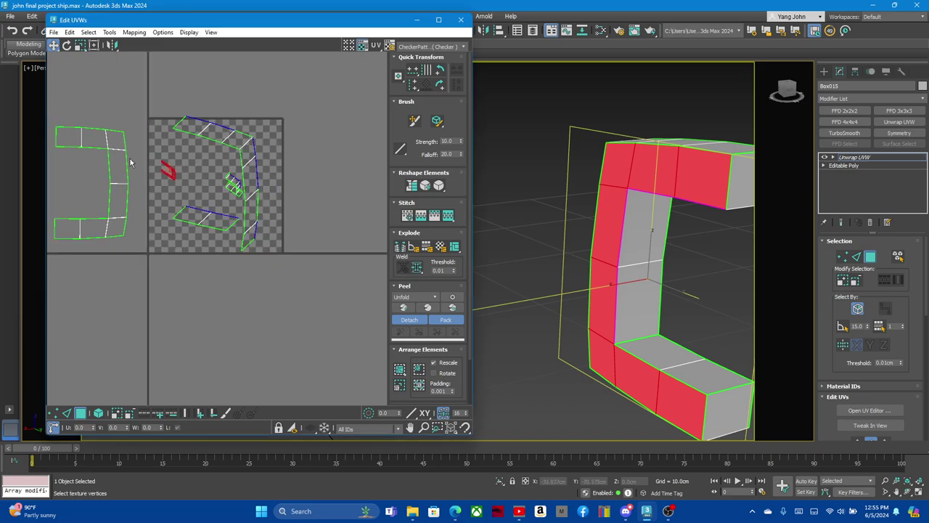
pyautogui.scroll(3, 106, 141)
# Relax the detached front-face UV piece repeatedly with the Reshape Elements relax button
pyautogui.click(439, 186)
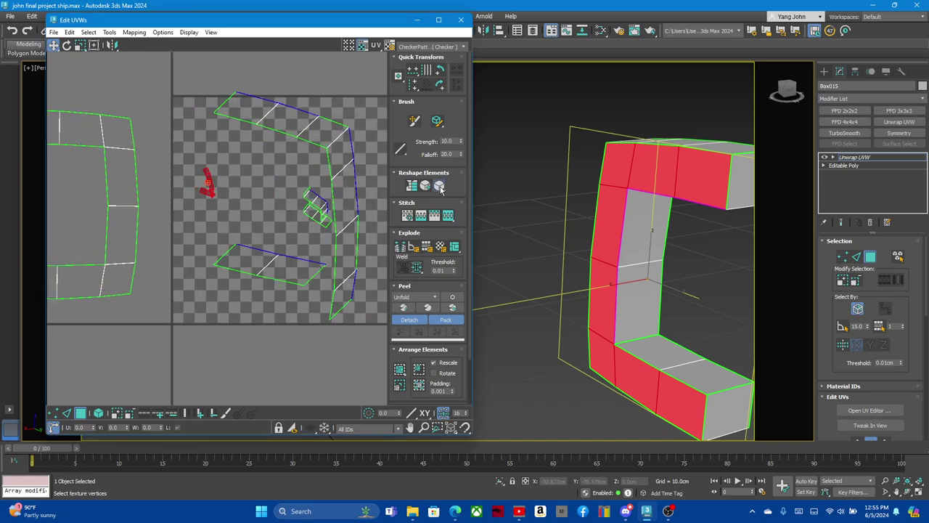
pyautogui.click(439, 186)
pyautogui.click(439, 187)
pyautogui.click(439, 187)
pyautogui.click(439, 187)
pyautogui.click(441, 188)
pyautogui.click(440, 188)
pyautogui.click(441, 188)
pyautogui.scroll(3, 249, 199)
pyautogui.scroll(3, 177, 179)
pyautogui.scroll(1, 203, 197)
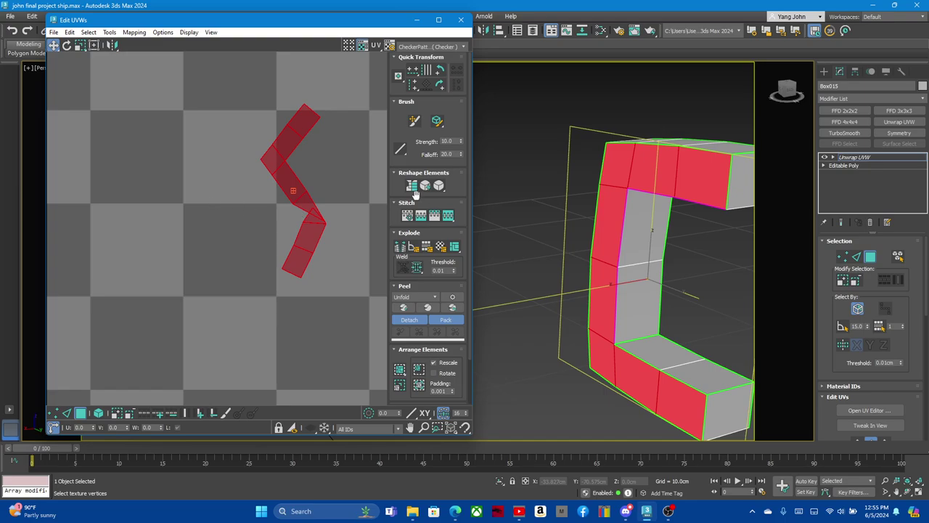
# Check the relax settings, then relax the front-face UV piece once more
pyautogui.click(441, 187)
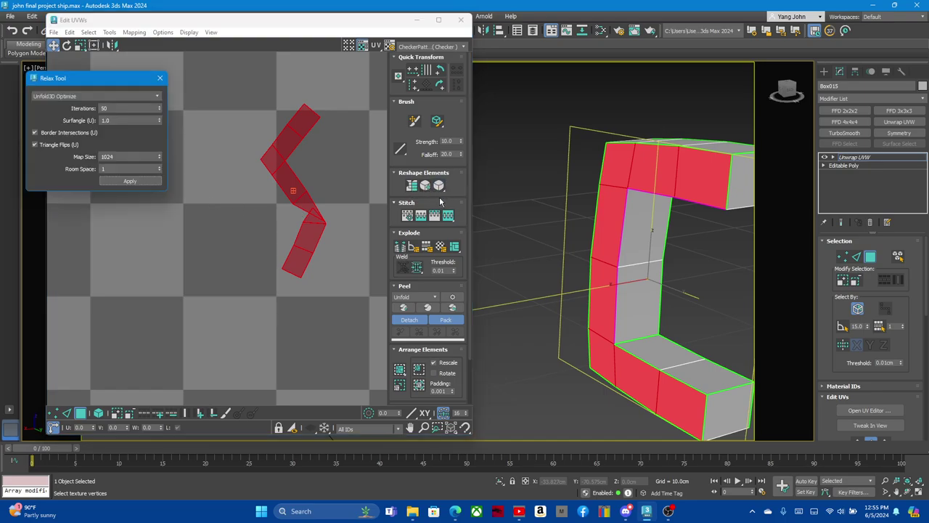
pyautogui.click(160, 78)
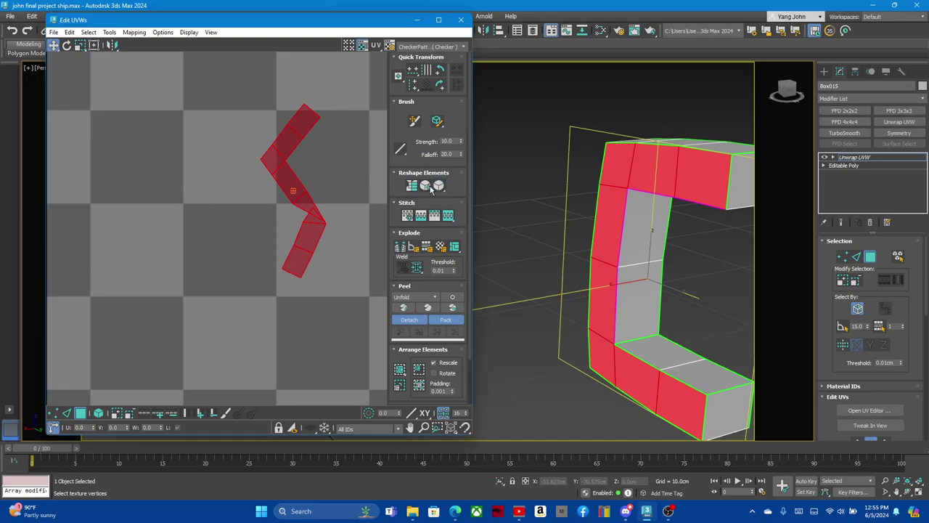
pyautogui.click(441, 187)
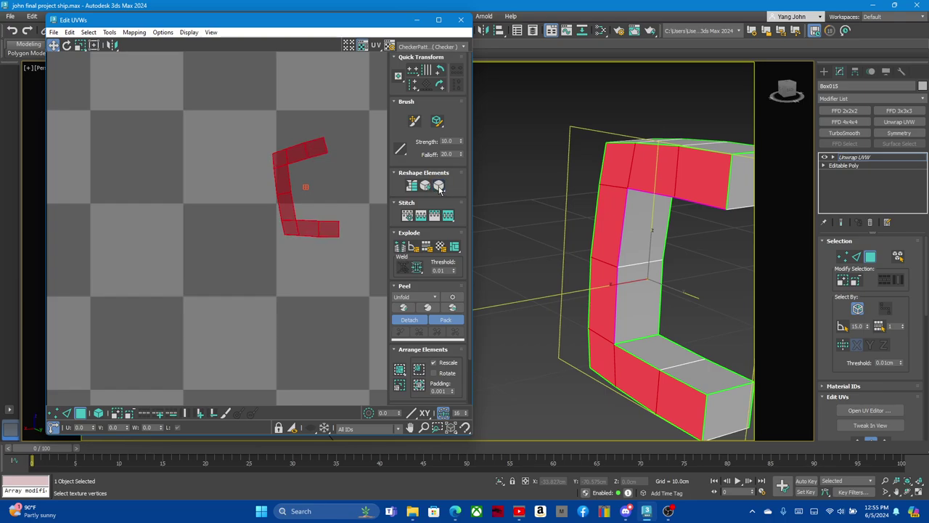
# Scale up the small C-shaped UV piece and move both UV pieces left together
pyautogui.click(230, 168)
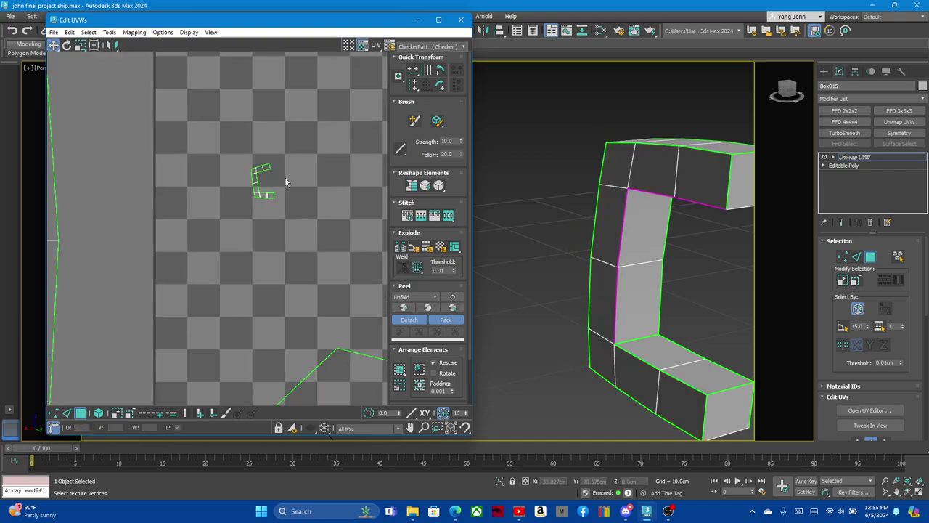
pyautogui.hotkey('ctrl', 'a')
pyautogui.scroll(-3, 290, 192)
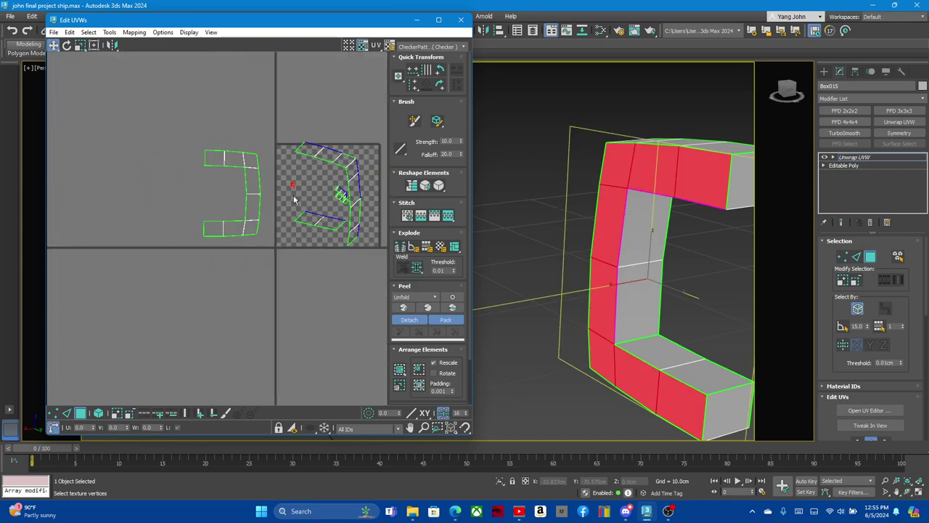
pyautogui.click(80, 45)
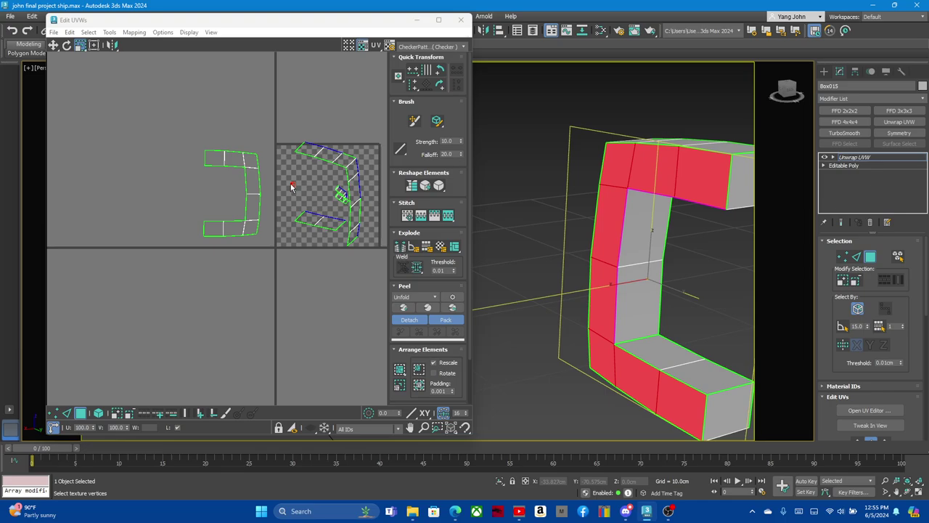
pyautogui.moveTo(290, 187)
pyautogui.mouseDown()
pyautogui.moveTo(66, 82)
pyautogui.moveTo(127, 52)
pyautogui.mouseUp()
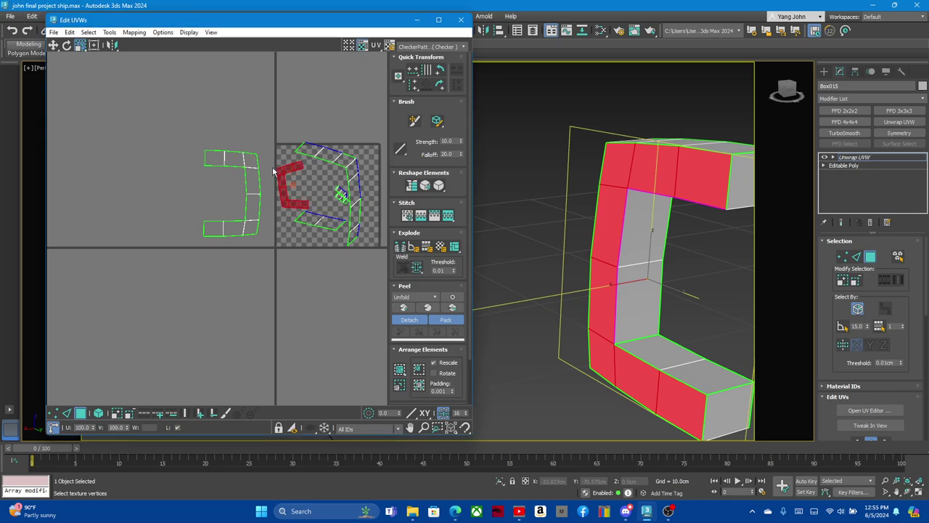
pyautogui.moveTo(289, 168); pyautogui.dragTo(262, 151)
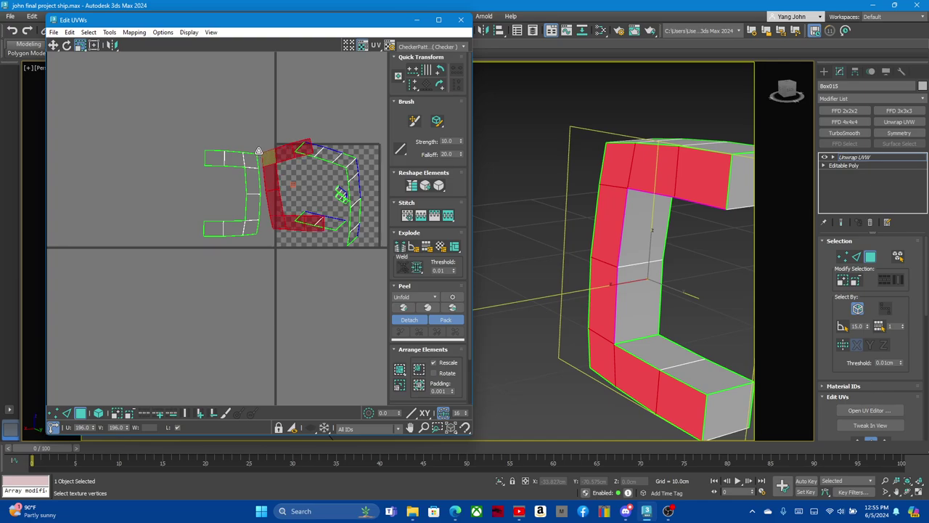
pyautogui.click(55, 45)
pyautogui.keyDown('ctrl'); pyautogui.click(250, 161); pyautogui.keyUp('ctrl')
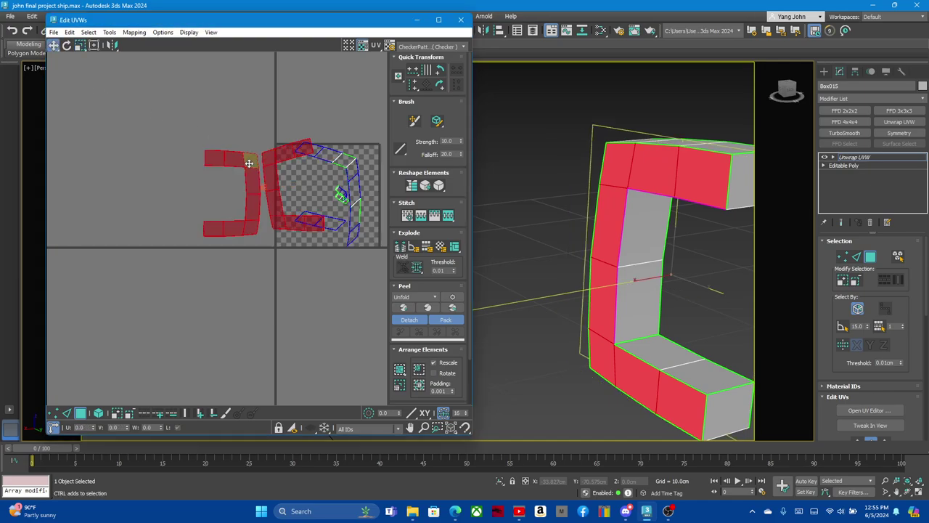
pyautogui.moveTo(250, 161); pyautogui.dragTo(216, 142)
# Rotate the right C island about -4.66 degrees and nudge it right and down
pyautogui.click(218, 125)
pyautogui.click(209, 145)
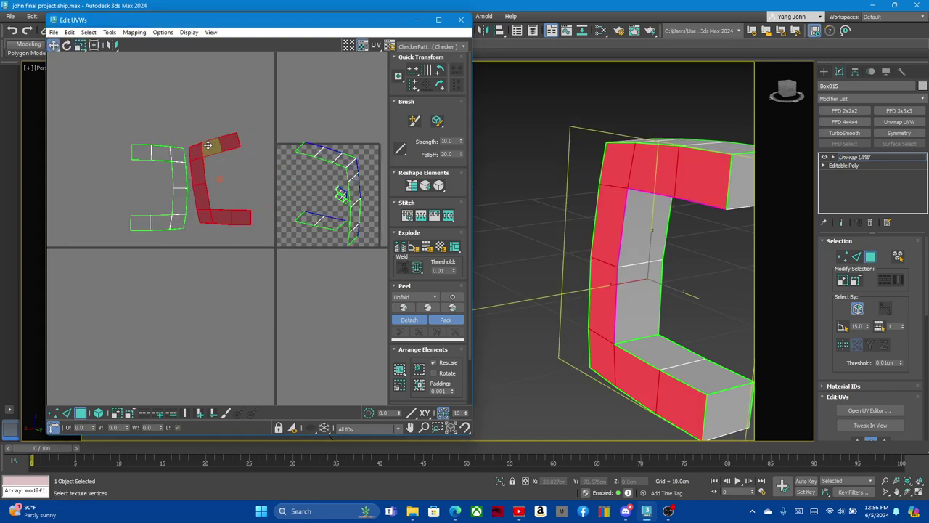
pyautogui.click(67, 45)
pyautogui.moveTo(212, 147); pyautogui.dragTo(214, 141)
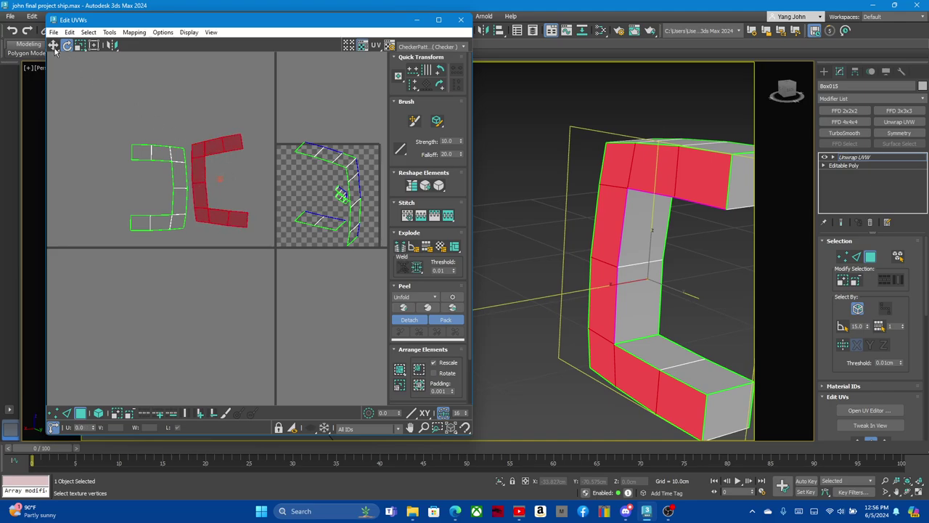
pyautogui.click(54, 45)
pyautogui.moveTo(211, 150); pyautogui.dragTo(218, 155)
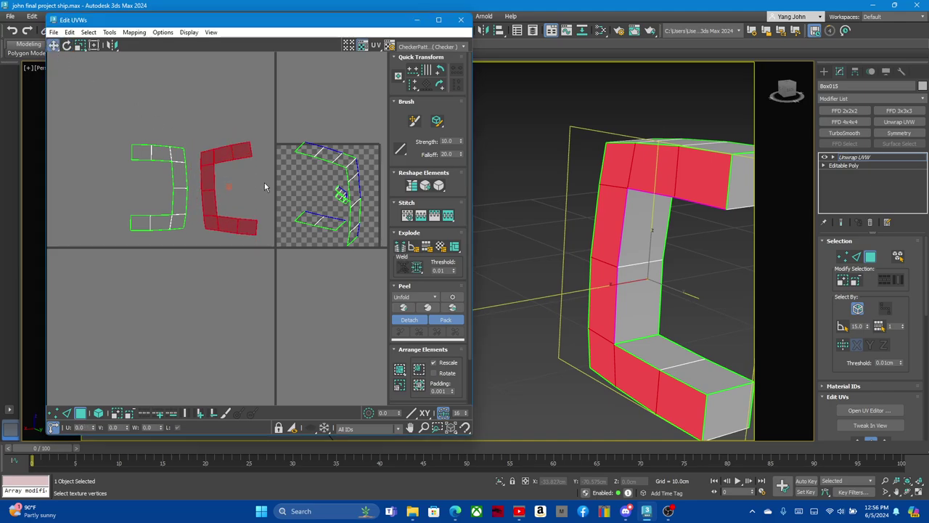
# Select the bracket's front faces and relax their UV island into a curved strip
pyautogui.click(642, 252)
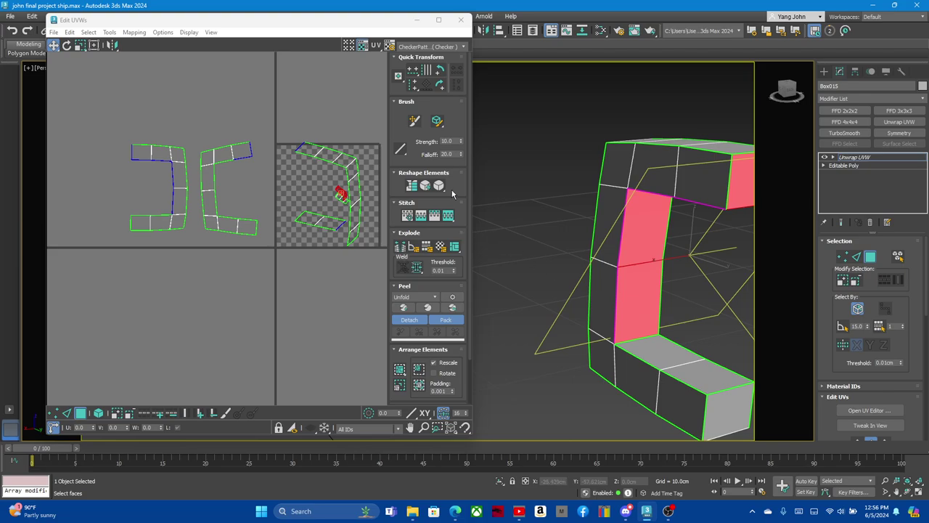
pyautogui.scroll(-1, 453, 193)
pyautogui.keyDown('ctrl'); pyautogui.click(663, 344); pyautogui.keyUp('ctrl')
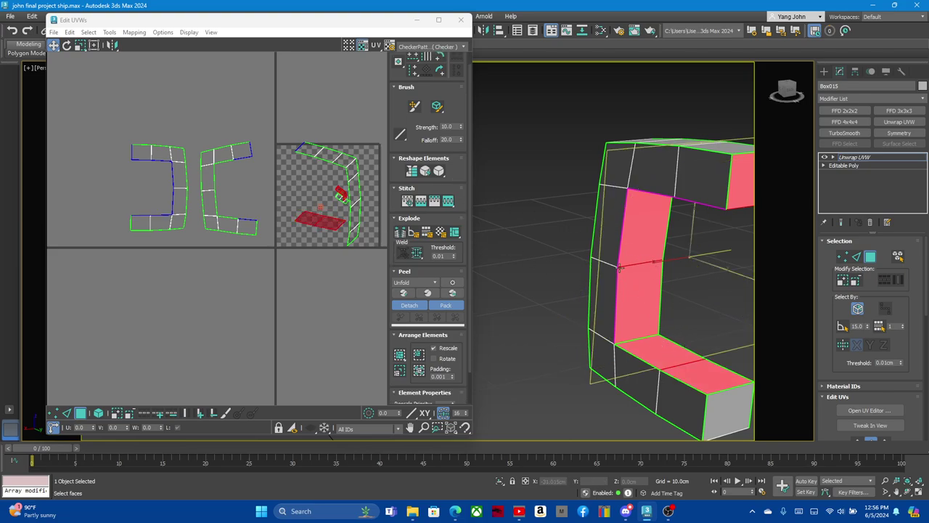
pyautogui.keyDown('alt'); pyautogui.moveTo(619, 268); pyautogui.dragTo(699, 359, button='middle'); pyautogui.keyUp('alt')
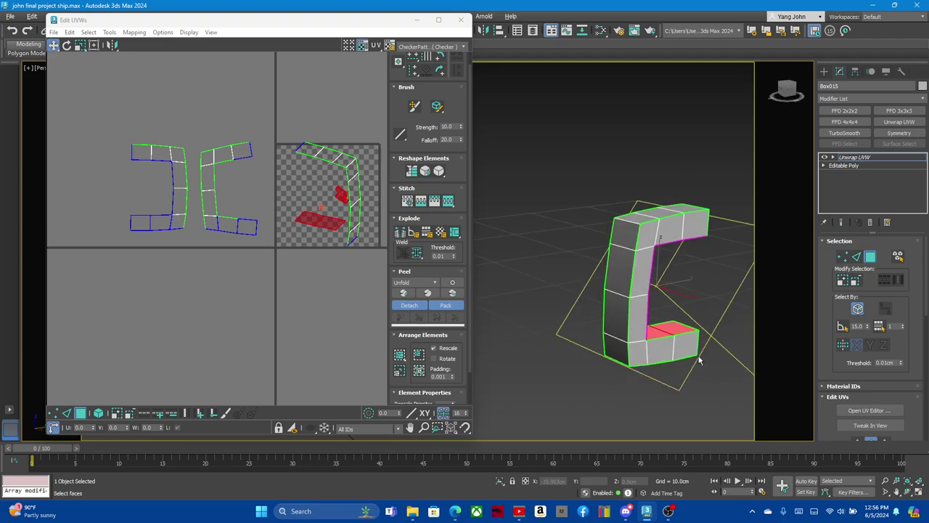
pyautogui.keyDown('ctrl'); pyautogui.click(627, 241); pyautogui.keyUp('ctrl')
pyautogui.keyDown('alt'); pyautogui.moveTo(616, 233); pyautogui.dragTo(494, 225, button='middle'); pyautogui.keyUp('alt')
pyautogui.click(439, 171)
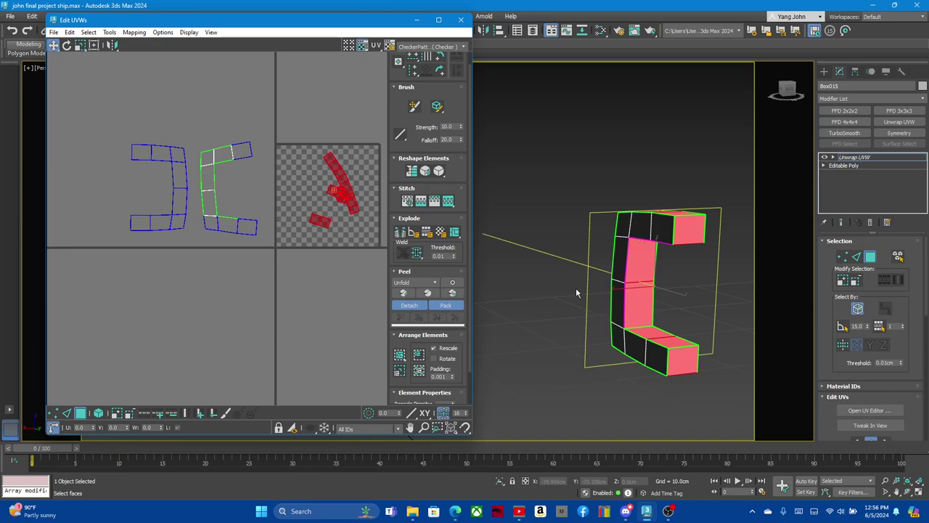
# Select a few edges on the bracket's top and bottom boxes in Edge mode
pyautogui.scroll(-2, 602, 308)
pyautogui.keyDown('alt'); pyautogui.moveTo(622, 297); pyautogui.dragTo(684, 331, button='middle'); pyautogui.keyUp('alt')
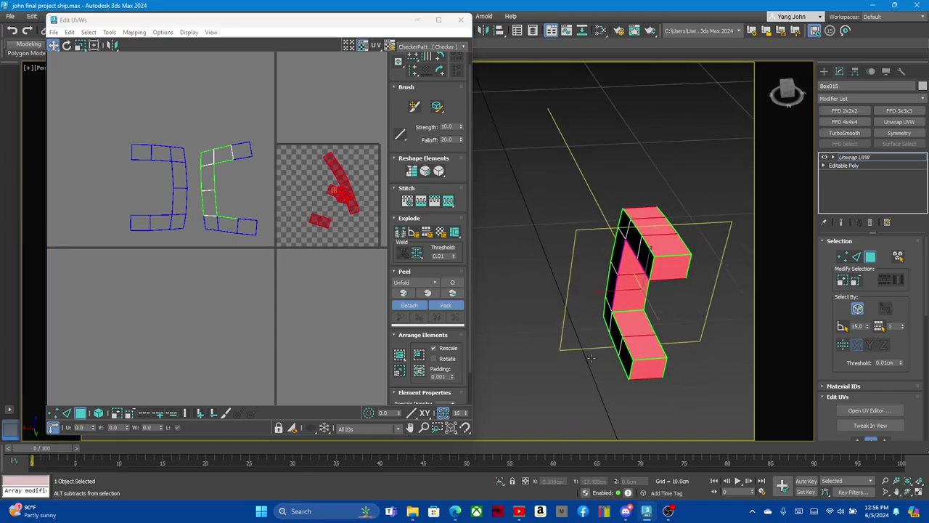
pyautogui.click(702, 314)
pyautogui.click(672, 251)
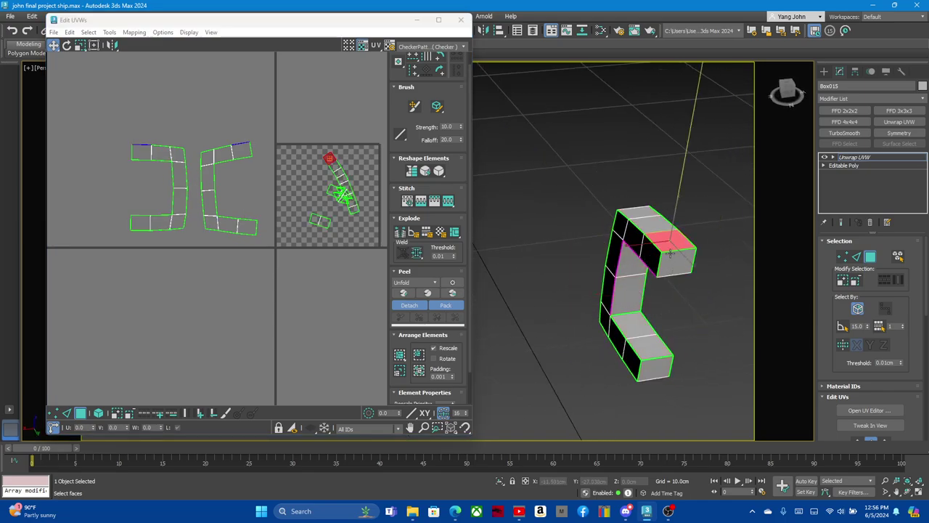
pyautogui.click(857, 257)
pyautogui.click(680, 251)
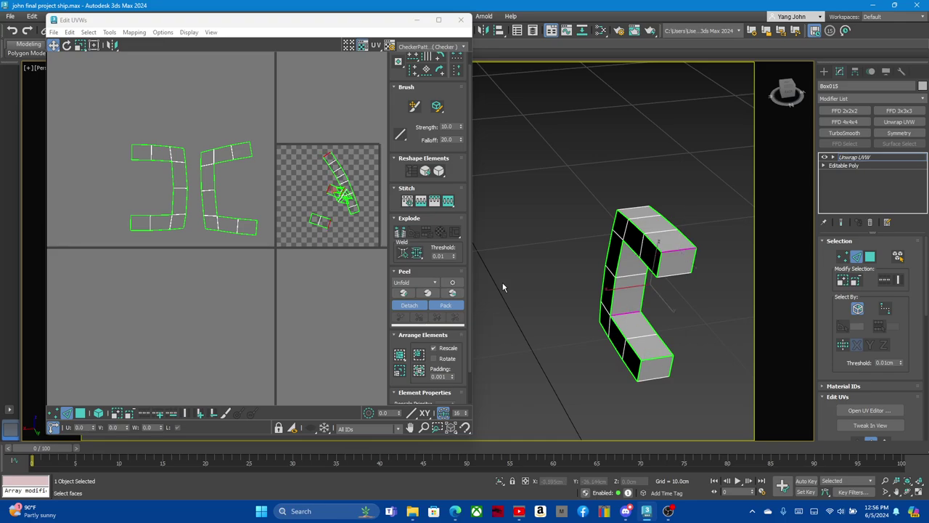
pyautogui.click(541, 273)
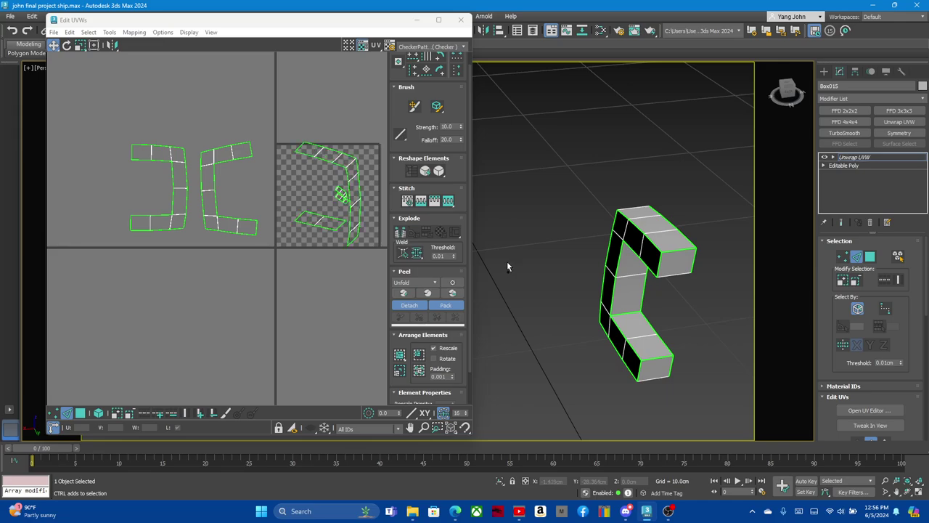
pyautogui.click(675, 249)
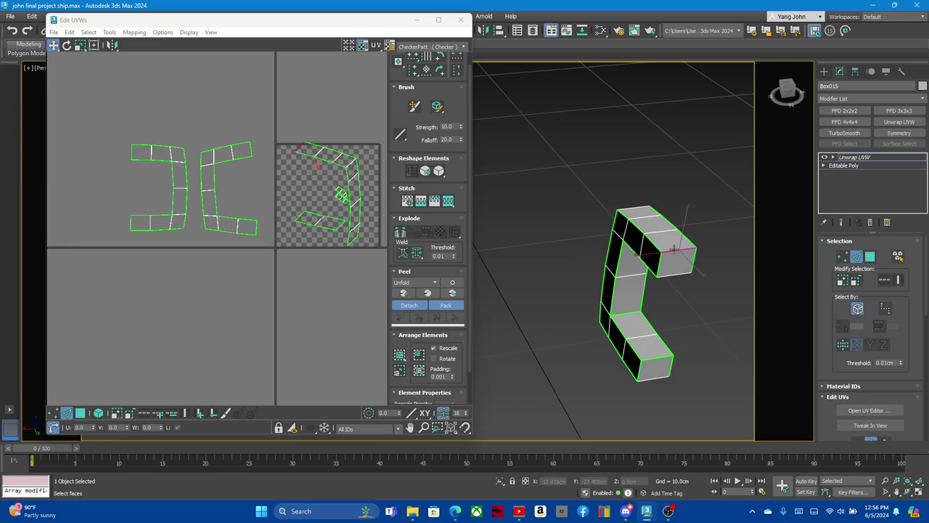
pyautogui.keyDown('ctrl'); pyautogui.click(625, 312); pyautogui.keyUp('ctrl')
pyautogui.keyDown('ctrl'); pyautogui.click(651, 357); pyautogui.keyUp('ctrl')
# Close the UV editor, collapse the stack to Editable Poly and reset the bracket's XForm
pyautogui.click(460, 20)
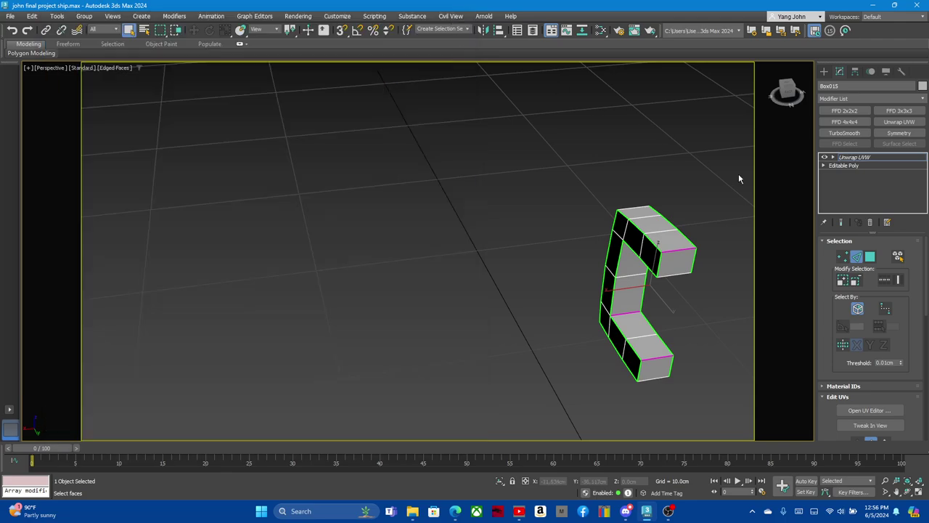
pyautogui.rightClick(850, 157)
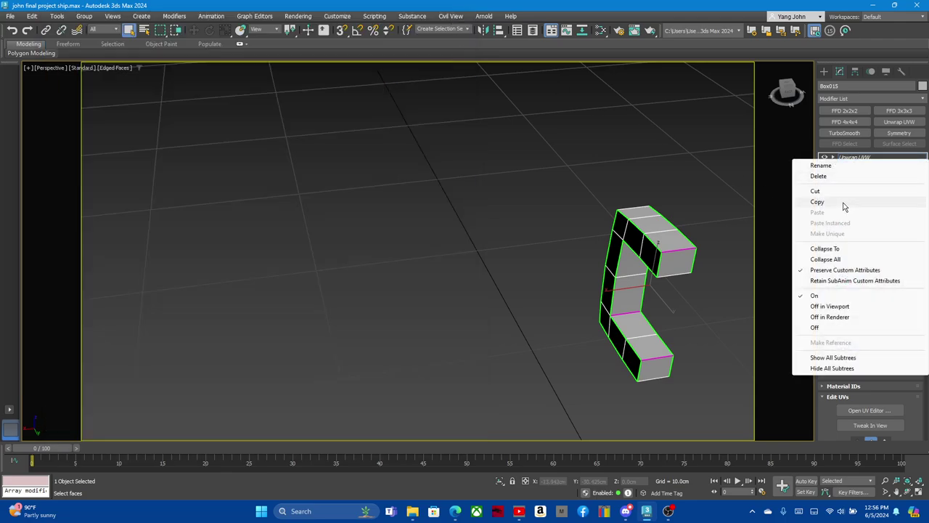
pyautogui.click(826, 259)
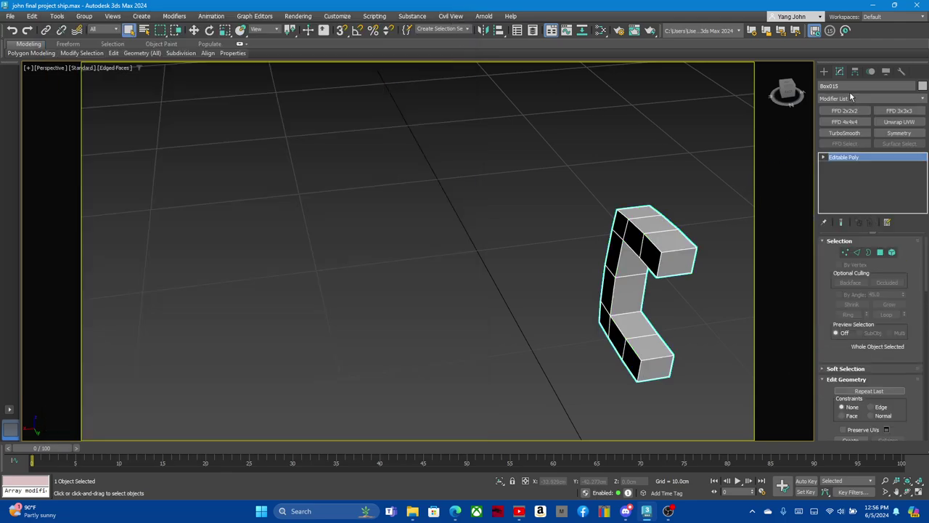
pyautogui.click(901, 70)
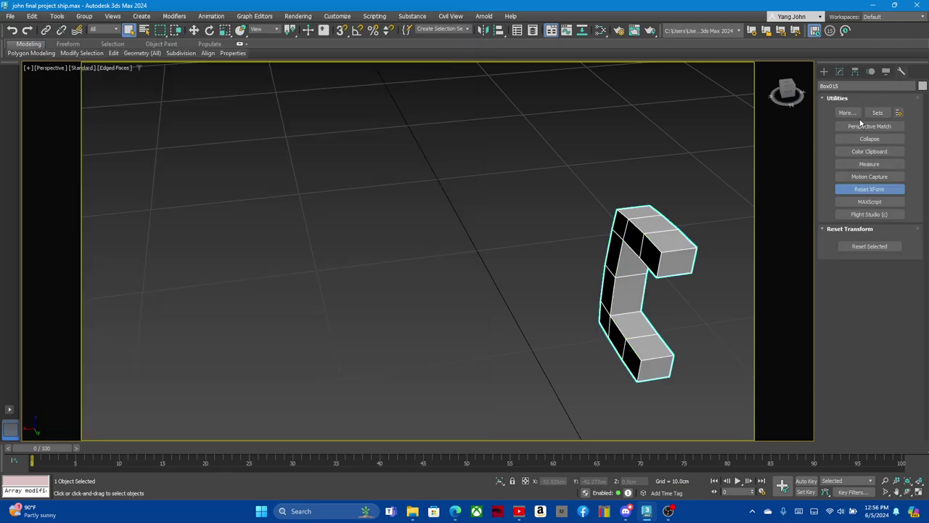
pyautogui.click(875, 189)
pyautogui.click(875, 189)
pyautogui.click(875, 247)
# Collapse Reset XForm into the Editable Poly and apply a fresh Unwrap UVW modifier
pyautogui.click(840, 71)
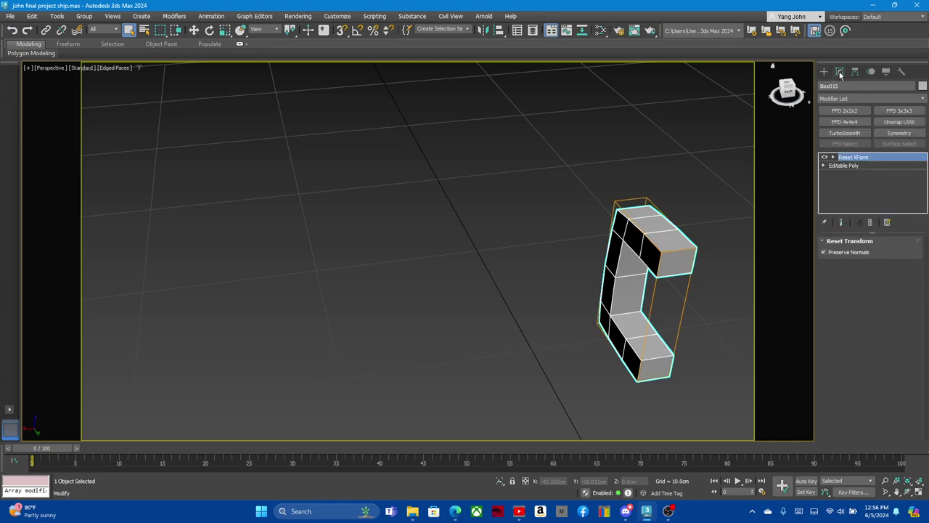
pyautogui.rightClick(868, 165)
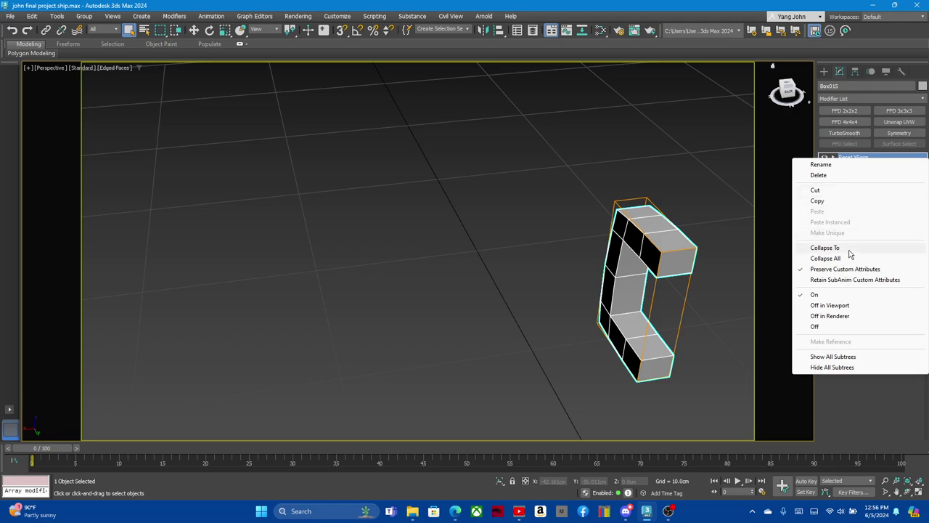
pyautogui.click(819, 251)
pyautogui.click(892, 123)
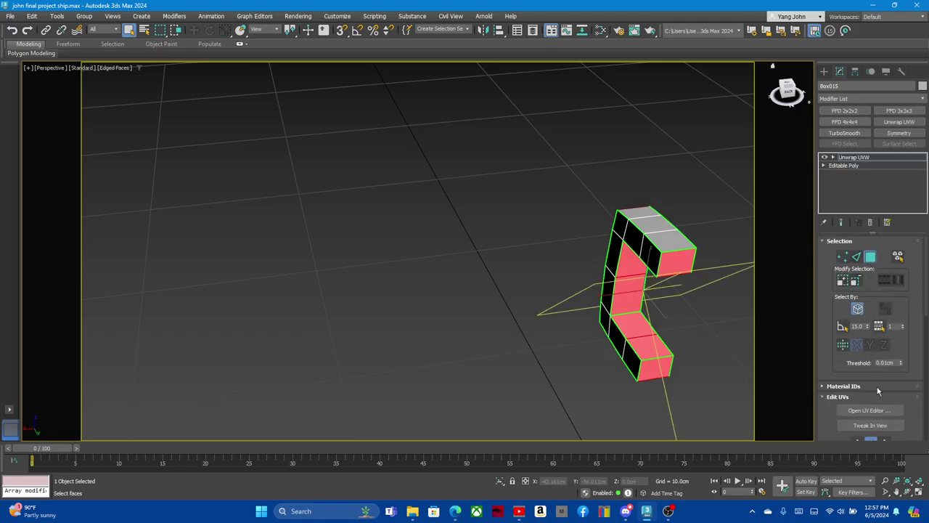
# Show Box015's C-shaped UV layout in Edit UVWs and select the bracket's end face
pyautogui.click(870, 410)
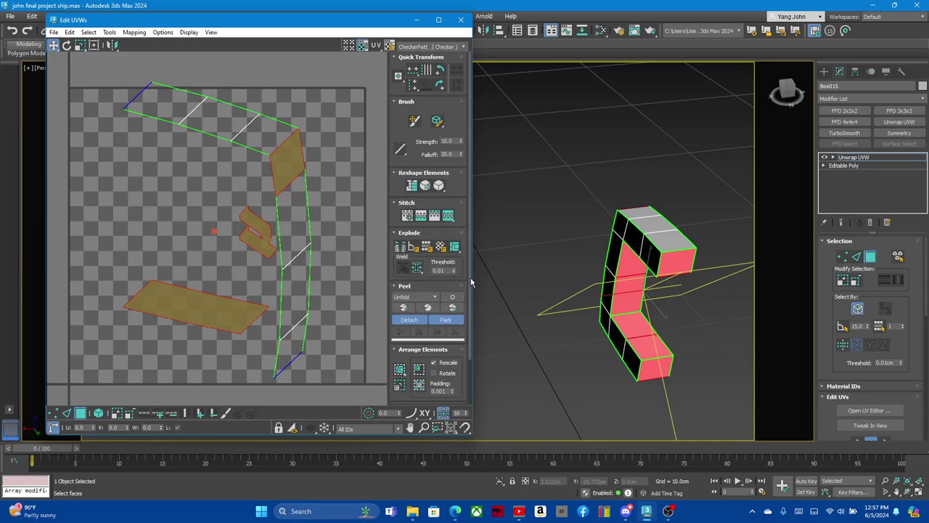
pyautogui.scroll(-3, 240, 210)
pyautogui.scroll(2, 264, 213)
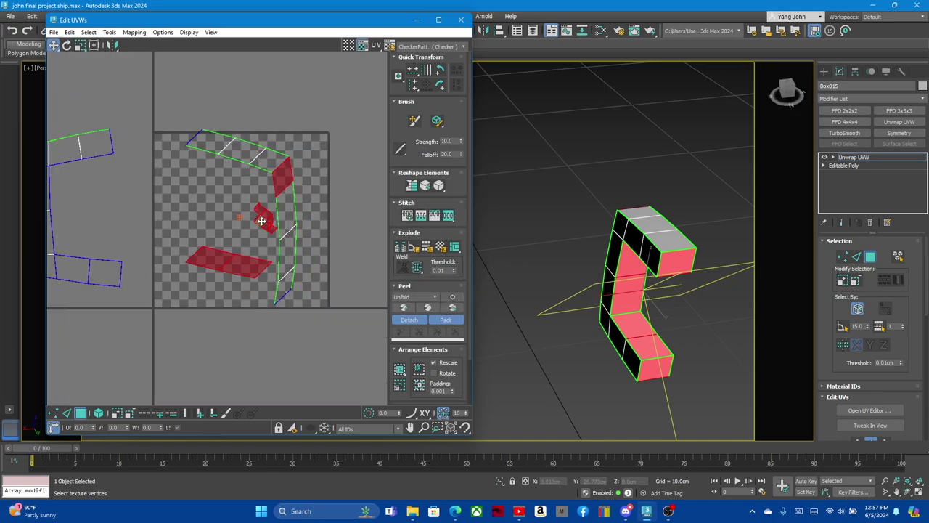
pyautogui.scroll(1, 264, 216)
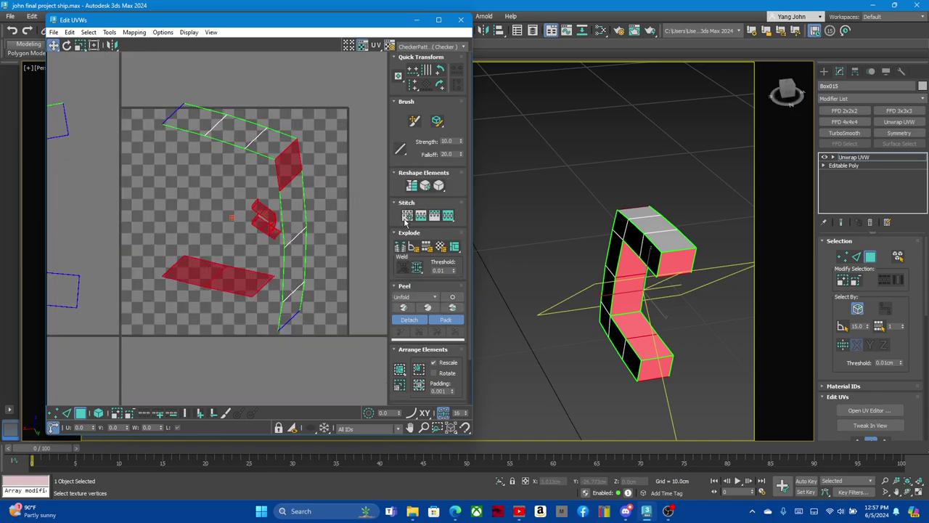
pyautogui.click(707, 248)
pyautogui.click(671, 266)
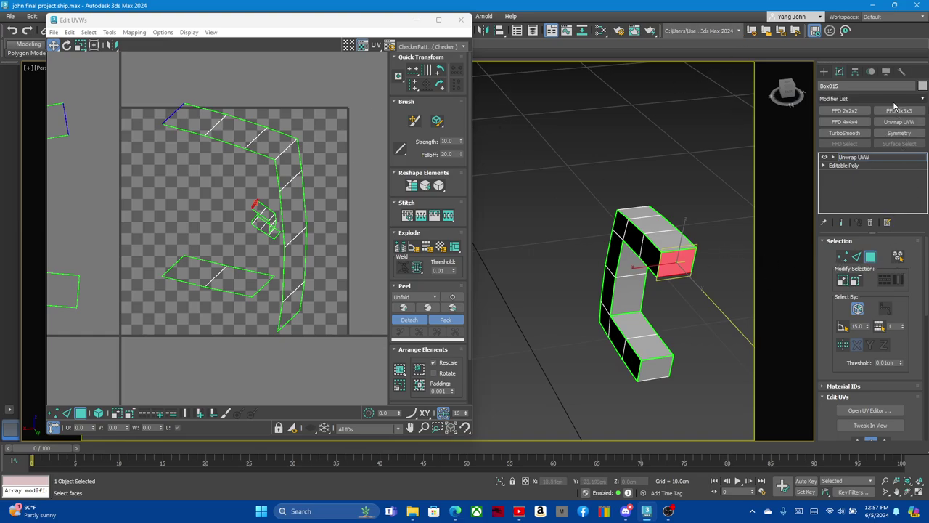
# Collapse the Unwrap UVW stack and collapse the bracket into a single Editable Mesh
pyautogui.rightClick(862, 161)
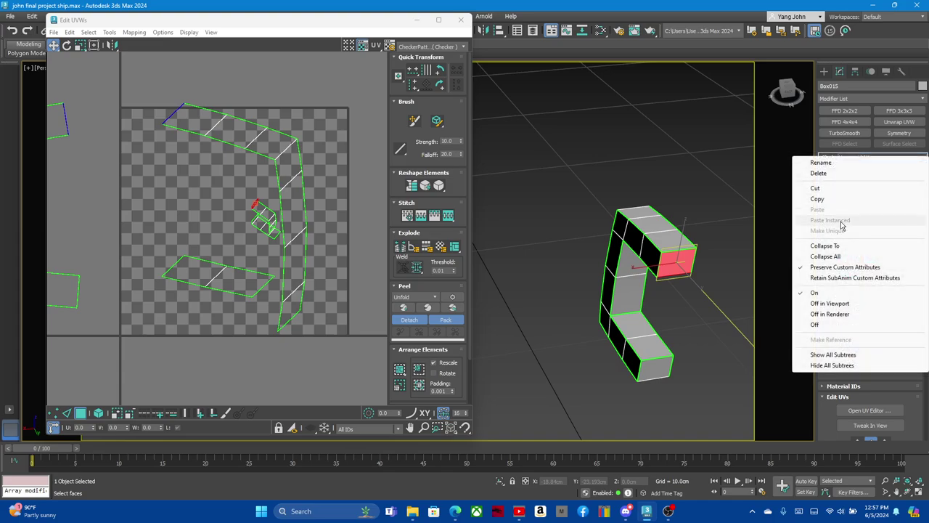
pyautogui.click(837, 251)
pyautogui.click(901, 71)
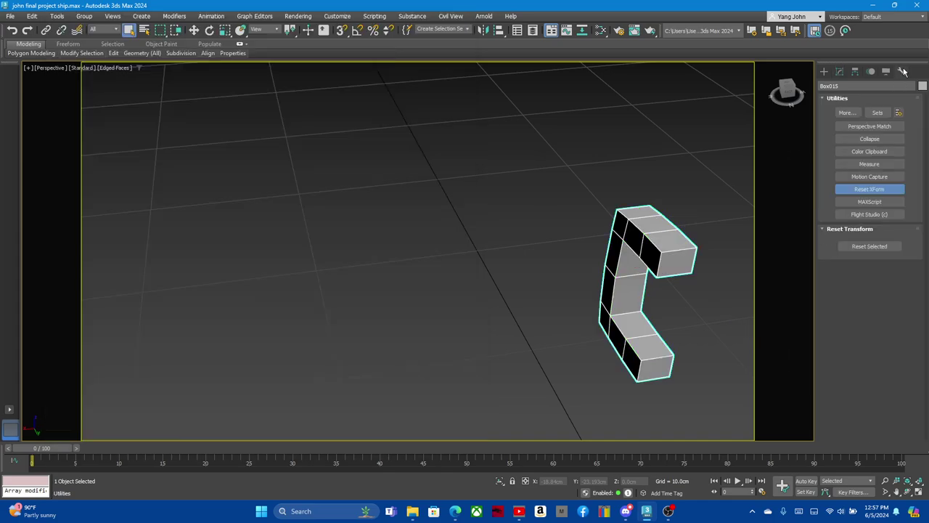
pyautogui.click(873, 138)
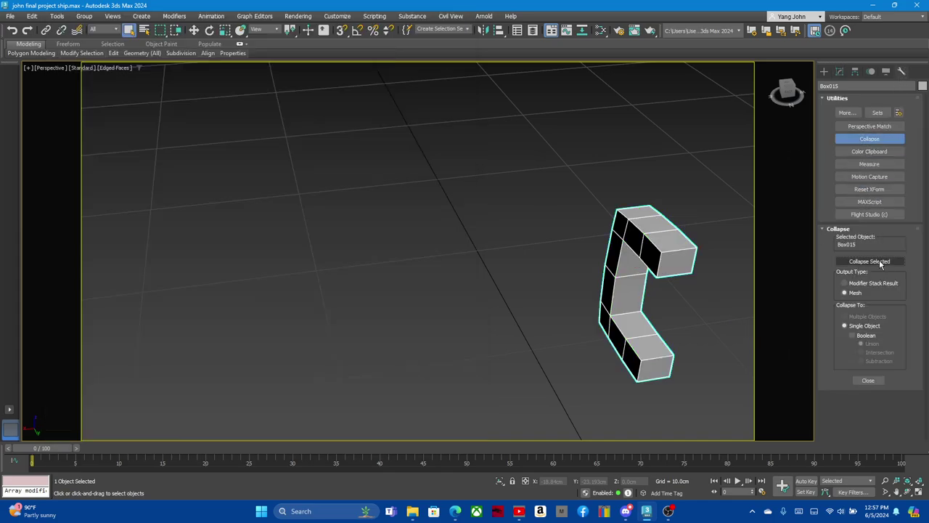
pyautogui.click(875, 261)
pyautogui.click(841, 72)
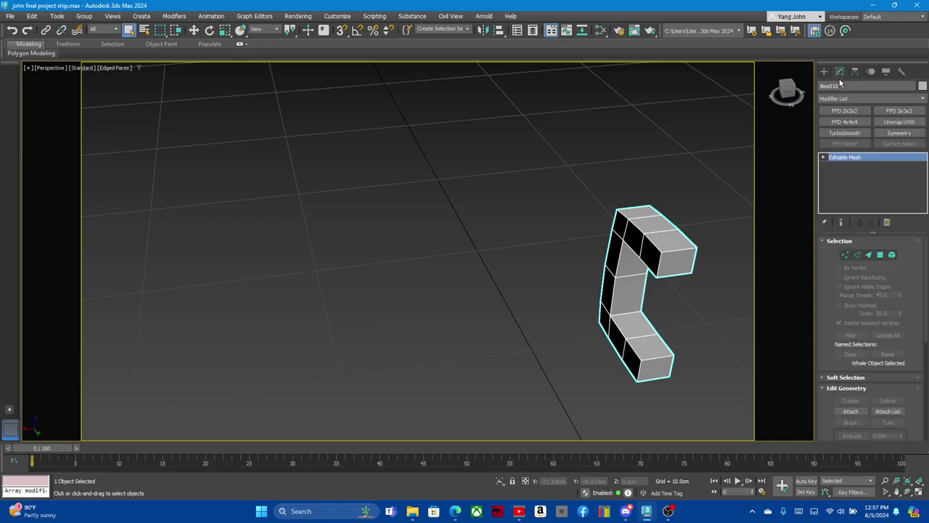
# Convert the bracket back to Editable Poly and add a fresh Unwrap UVW modifier
pyautogui.rightClick(871, 162)
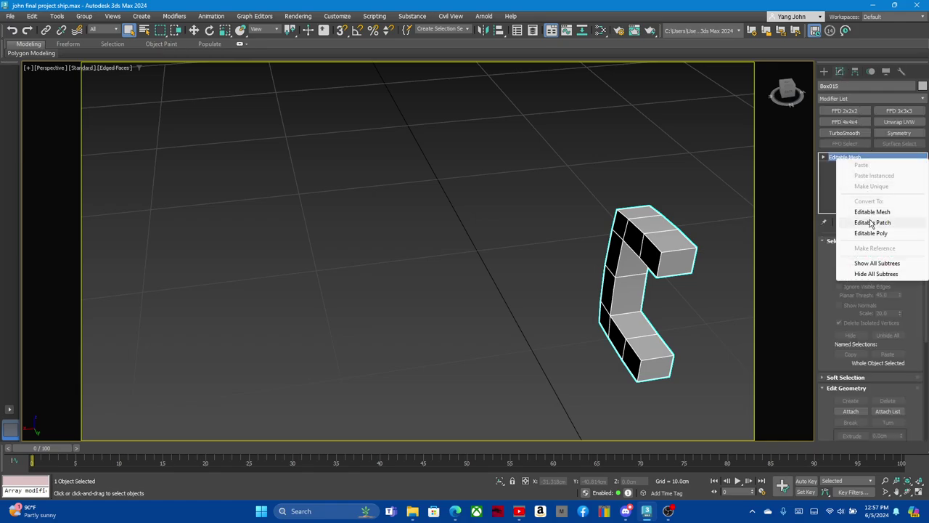
pyautogui.click(872, 234)
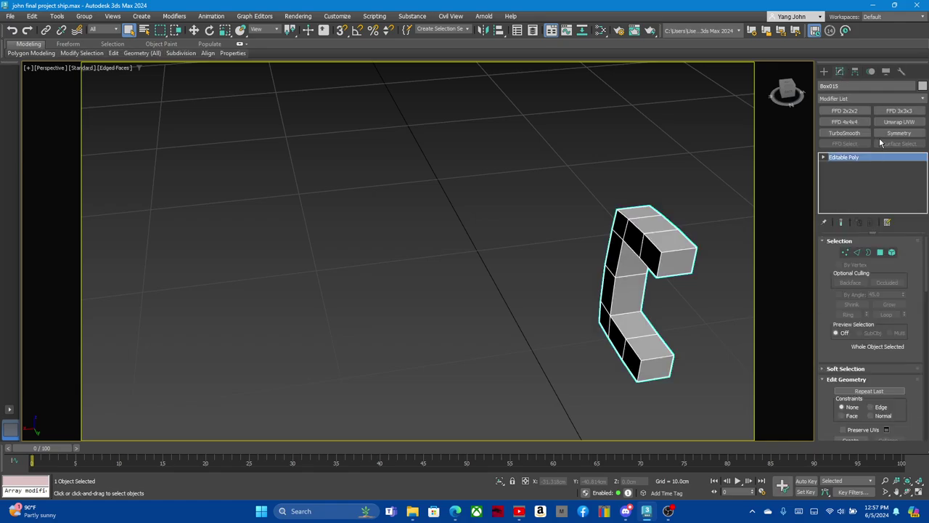
pyautogui.click(899, 122)
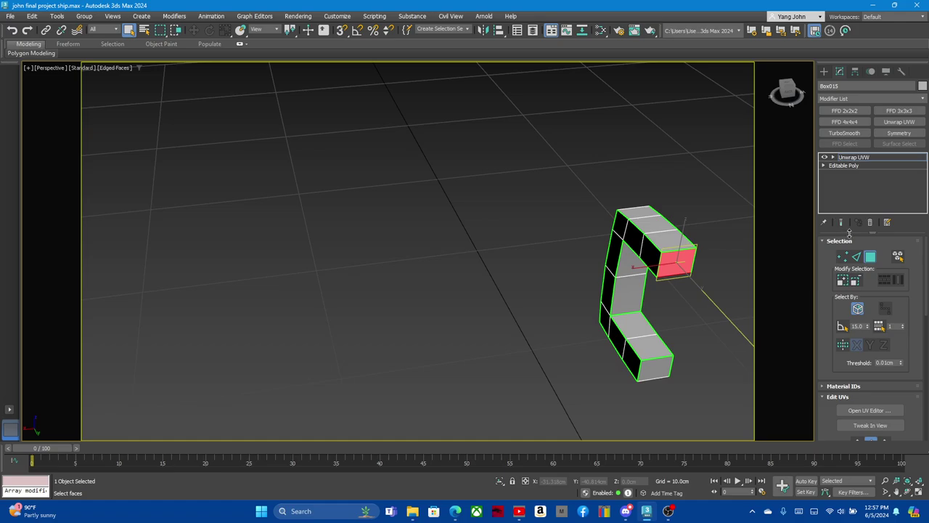
# In edge mode, Stitch to Source the long and lower UV strips onto the small shell
pyautogui.click(877, 412)
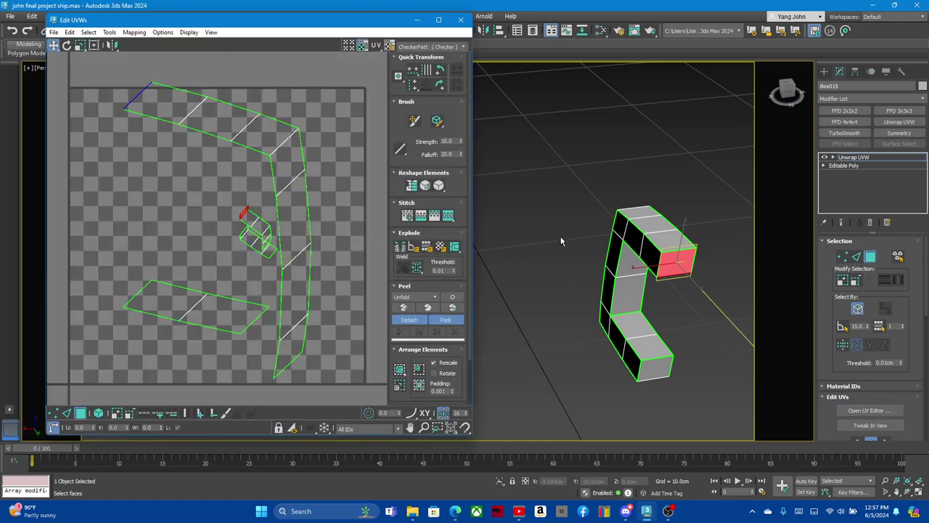
pyautogui.scroll(2, 621, 261)
pyautogui.scroll(-2, 653, 290)
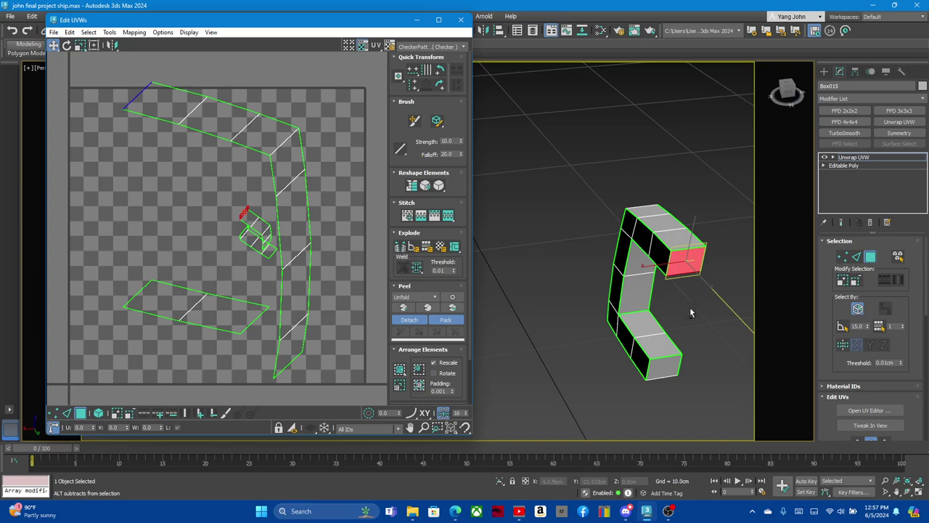
pyautogui.click(857, 256)
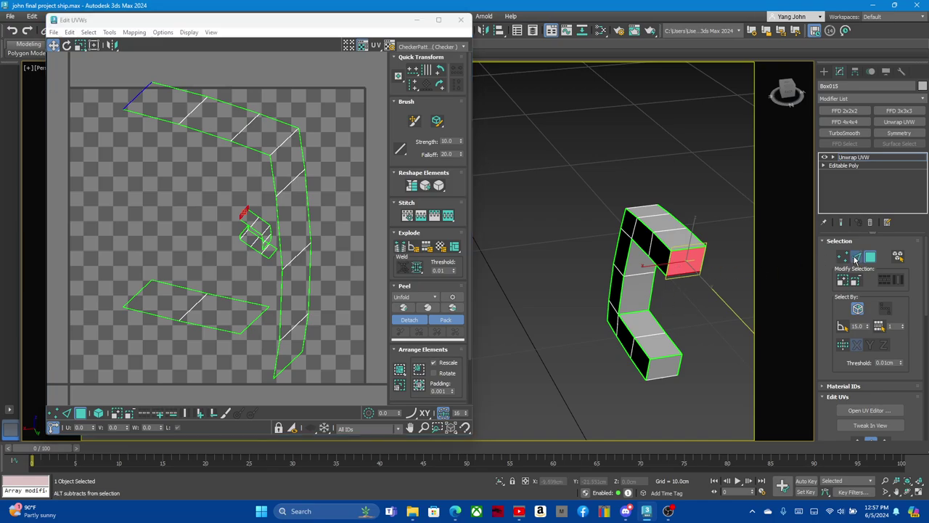
pyautogui.click(685, 250)
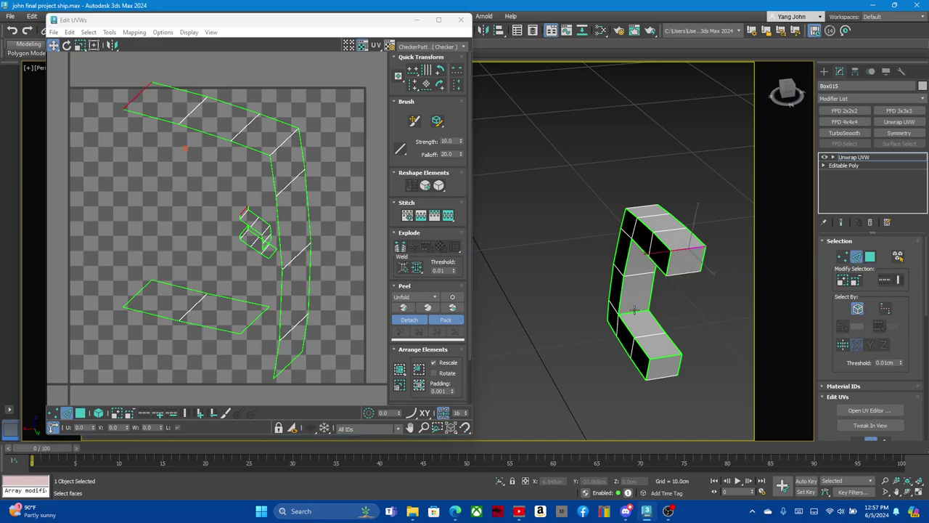
pyautogui.click(444, 221)
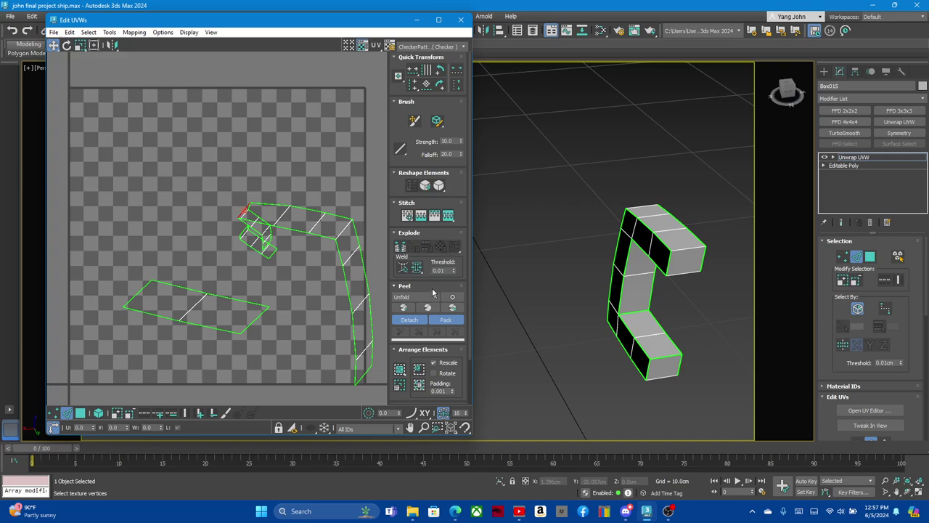
pyautogui.click(629, 313)
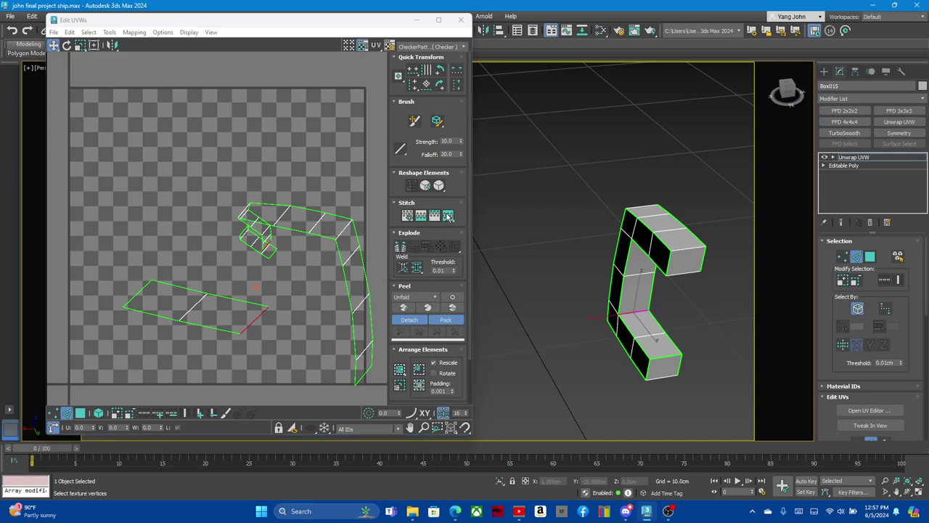
pyautogui.click(449, 217)
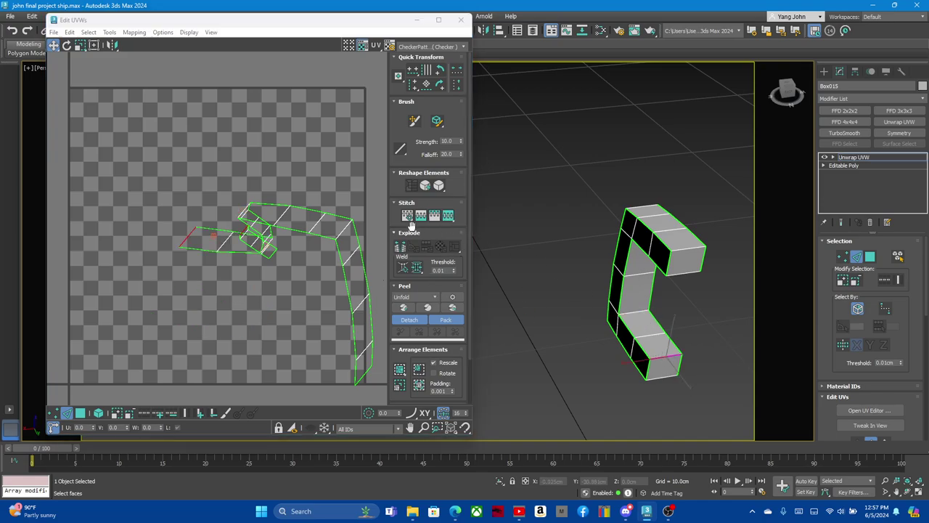
pyautogui.click(448, 216)
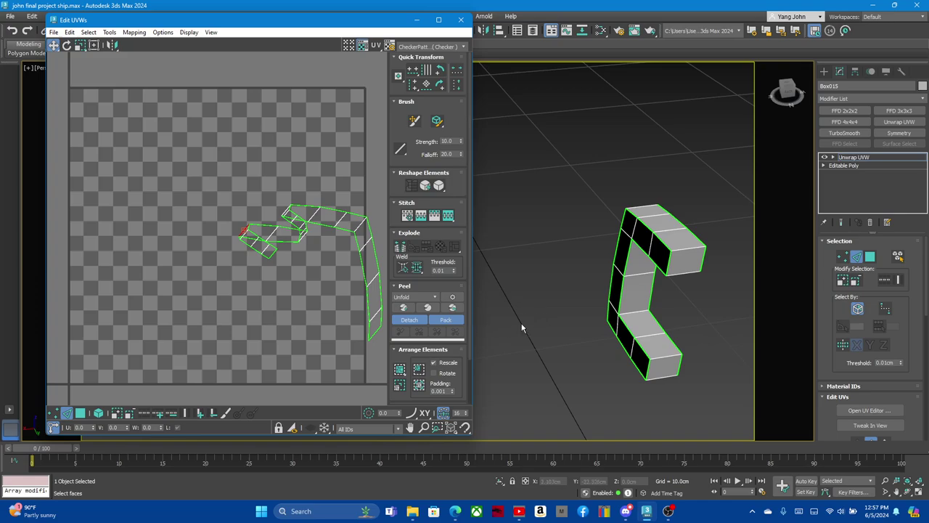
# Select all of the bracket's faces and relax the stitched UV shell
pyautogui.click(870, 256)
pyautogui.click(675, 237)
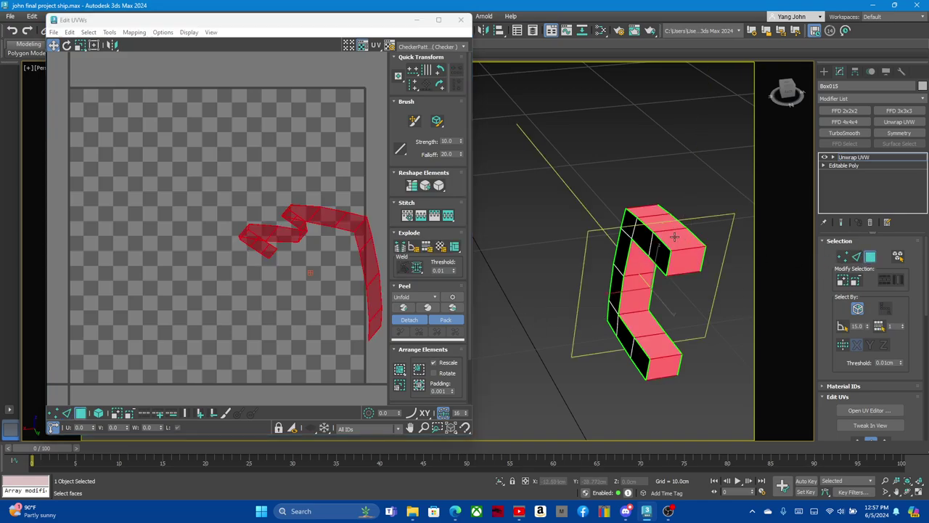
pyautogui.click(440, 185)
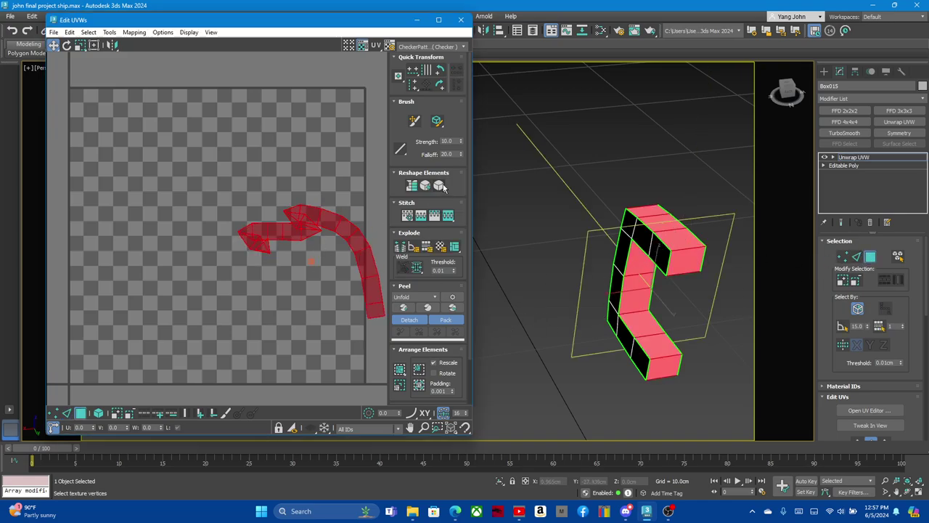
# Relax the UV shell with 50 iterations, then repeat Relax until the strip is flat
pyautogui.keyDown('shift'); pyautogui.click(440, 186); pyautogui.keyUp('shift')
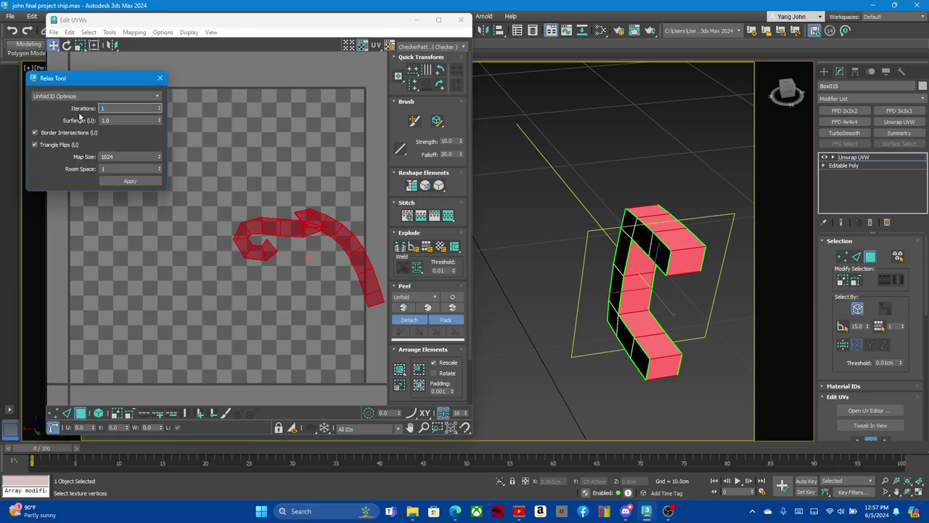
pyautogui.click(129, 181)
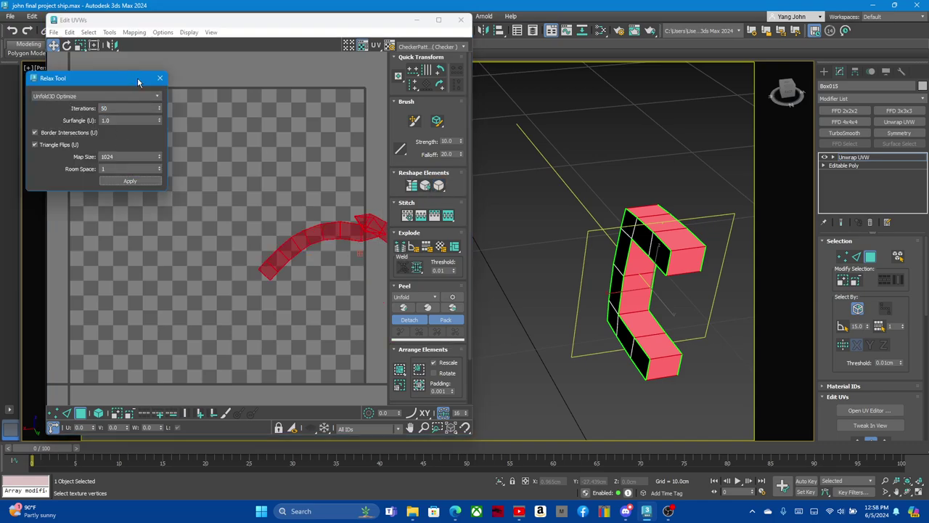
pyautogui.click(159, 78)
pyautogui.moveTo(388, 211); pyautogui.dragTo(321, 197, button='middle')
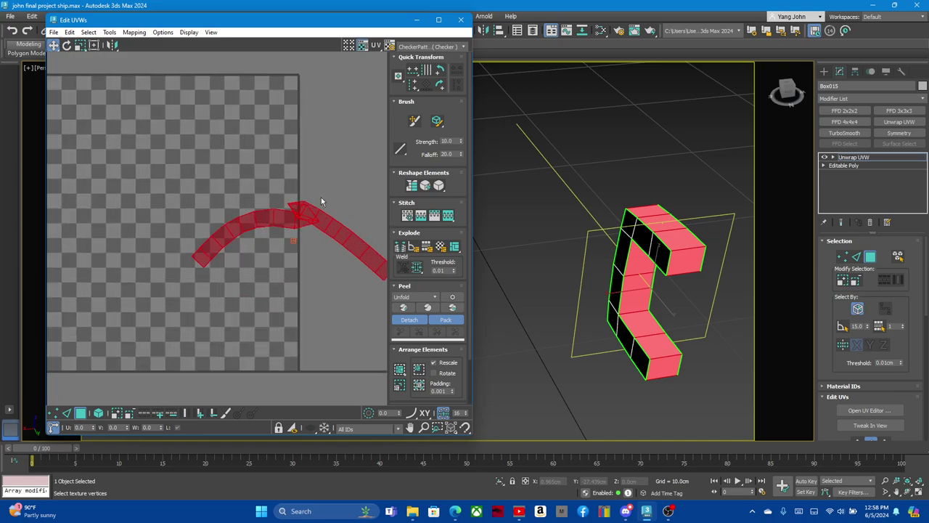
pyautogui.click(439, 185)
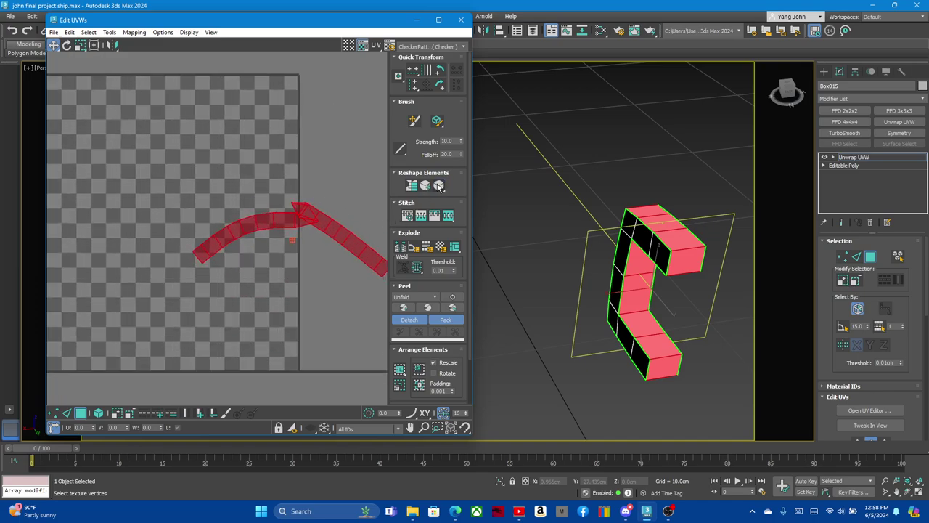
pyautogui.click(439, 186)
pyautogui.click(439, 186)
pyautogui.click(440, 186)
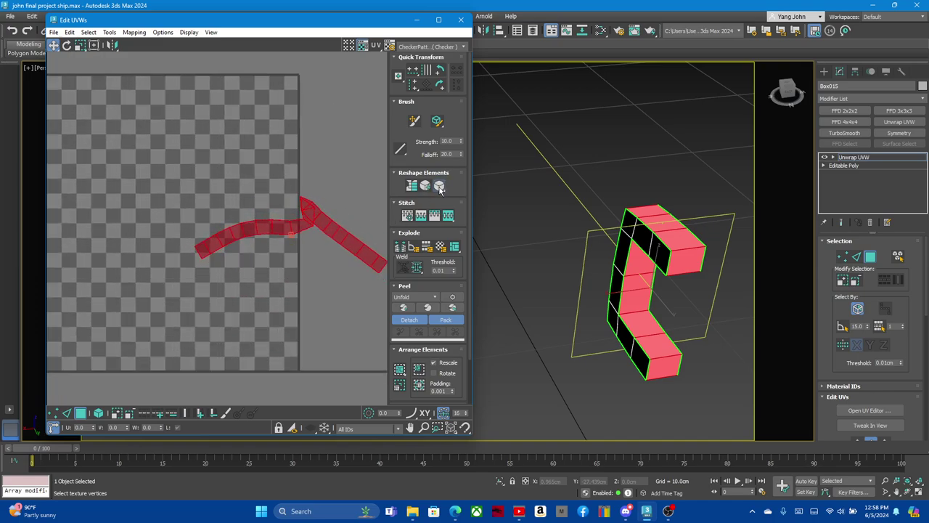
pyautogui.click(439, 186)
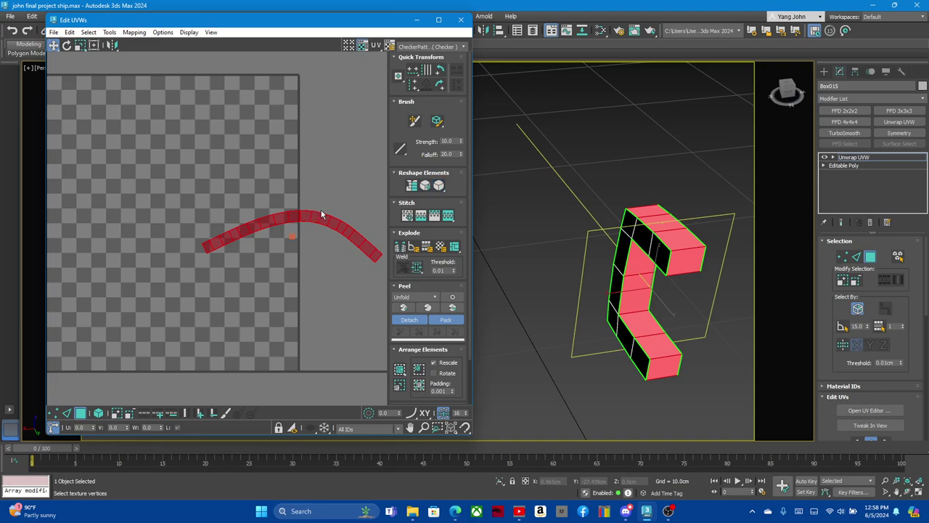
# Move the relaxed strip below the other UV islands, clear the selection, and close Edit UVWs
pyautogui.scroll(-2, 323, 215)
pyautogui.moveTo(330, 219); pyautogui.dragTo(205, 219)
pyautogui.moveTo(206, 219); pyautogui.dragTo(255, 203, button='middle')
pyautogui.scroll(-1, 111, 211)
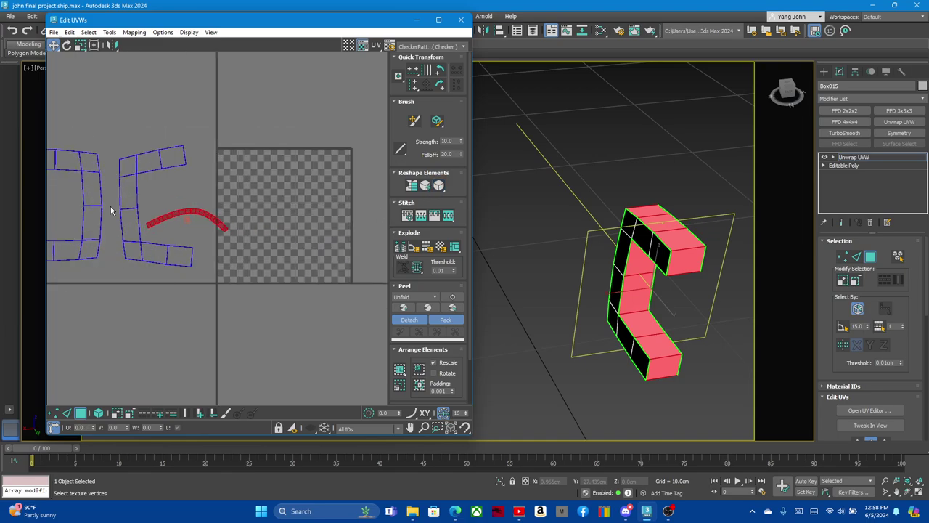
pyautogui.moveTo(111, 210); pyautogui.dragTo(285, 221, button='middle')
pyautogui.scroll(-1, 243, 227)
pyautogui.moveTo(254, 216)
pyautogui.mouseDown()
pyautogui.moveTo(182, 272)
pyautogui.moveTo(181, 263)
pyautogui.mouseUp()
pyautogui.scroll(3, 180, 263)
pyautogui.scroll(-3, 212, 281)
pyautogui.click(206, 321)
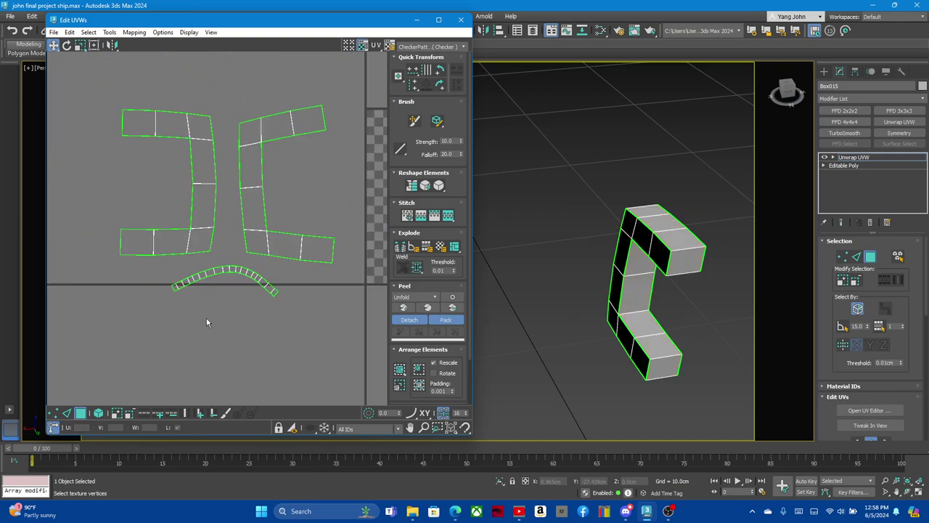
pyautogui.click(461, 20)
pyautogui.rightClick(297, 165)
# Unhide all objects to show the whole ship, then orbit to another angle
pyautogui.click(318, 128)
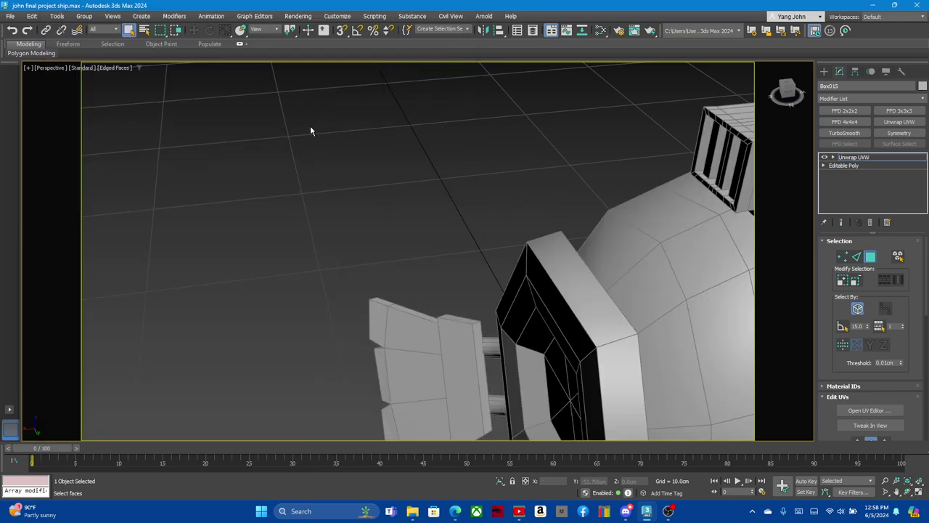
pyautogui.scroll(-4, 389, 170)
pyautogui.scroll(3, 435, 171)
pyautogui.keyDown('alt'); pyautogui.moveTo(535, 247); pyautogui.dragTo(576, 232, button='middle'); pyautogui.keyUp('alt')
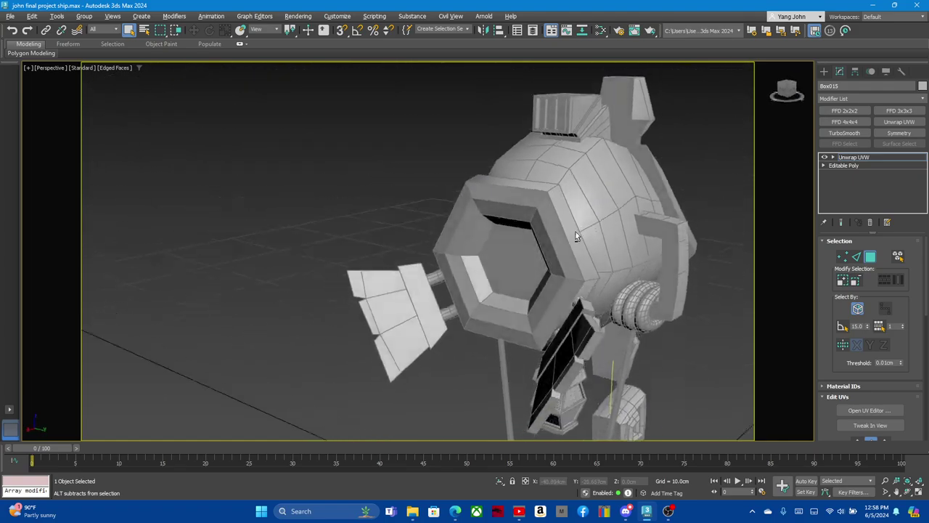
pyautogui.moveTo(514, 236)
pyautogui.keyDown('alt'); pyautogui.mouseDown(button='middle')
pyautogui.moveTo(603, 258)
pyautogui.moveTo(363, 257)
pyautogui.moveTo(298, 184)
pyautogui.moveTo(355, 218)
pyautogui.mouseUp(button='middle'); pyautogui.keyUp('alt')
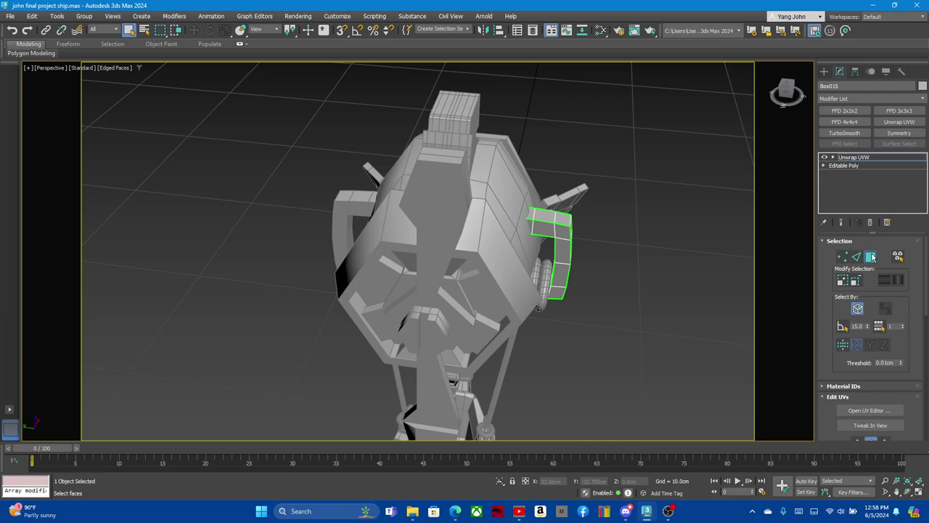
# Leave face sub-object mode and select Box015, the unwrapped C-shaped bracket
pyautogui.click(872, 257)
pyautogui.click(347, 211)
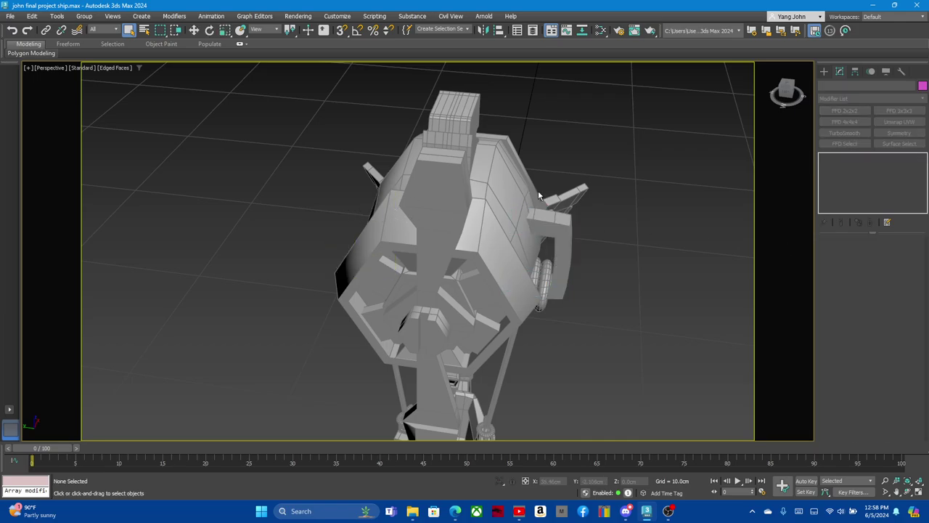
pyautogui.click(549, 231)
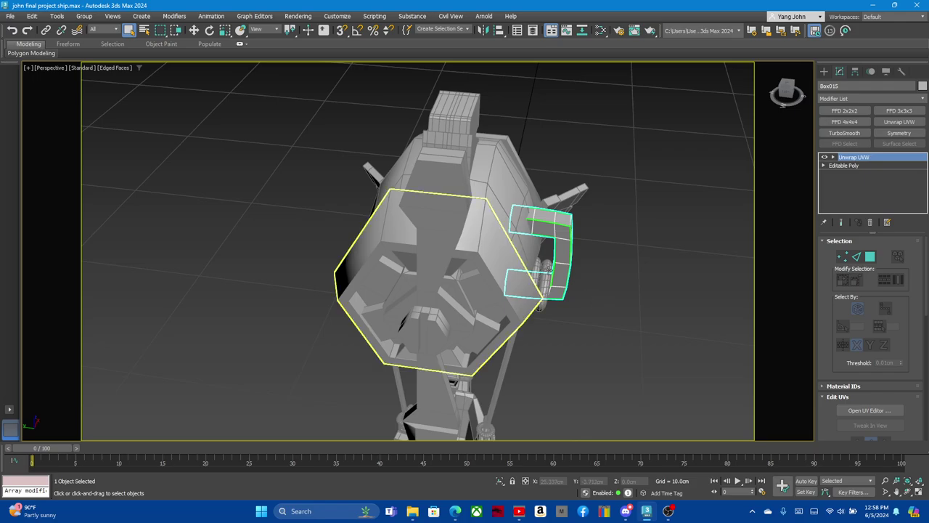
pyautogui.moveTo(609, 305)
pyautogui.keyDown('alt'); pyautogui.mouseDown(button='middle')
pyautogui.moveTo(607, 244)
pyautogui.moveTo(635, 244)
pyautogui.moveTo(514, 142)
pyautogui.mouseUp(button='middle'); pyautogui.keyUp('alt')
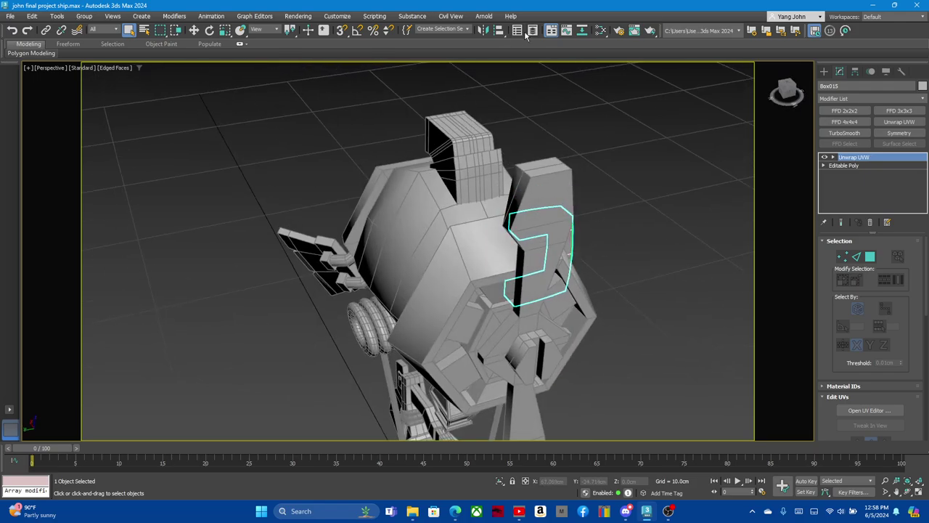
# Mirror the bracket as a Y-axis copy, Box018, onto the ship's opposite side, then deselect all
pyautogui.click(484, 30)
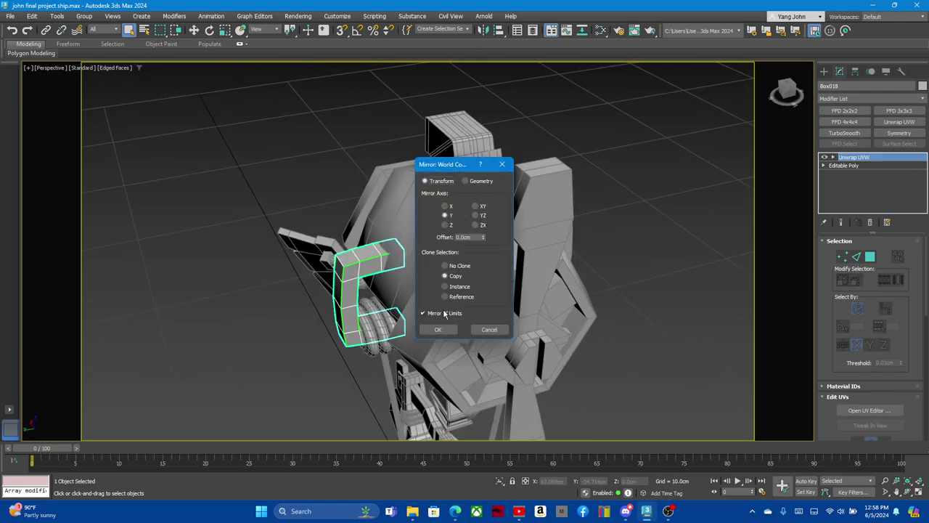
pyautogui.click(439, 330)
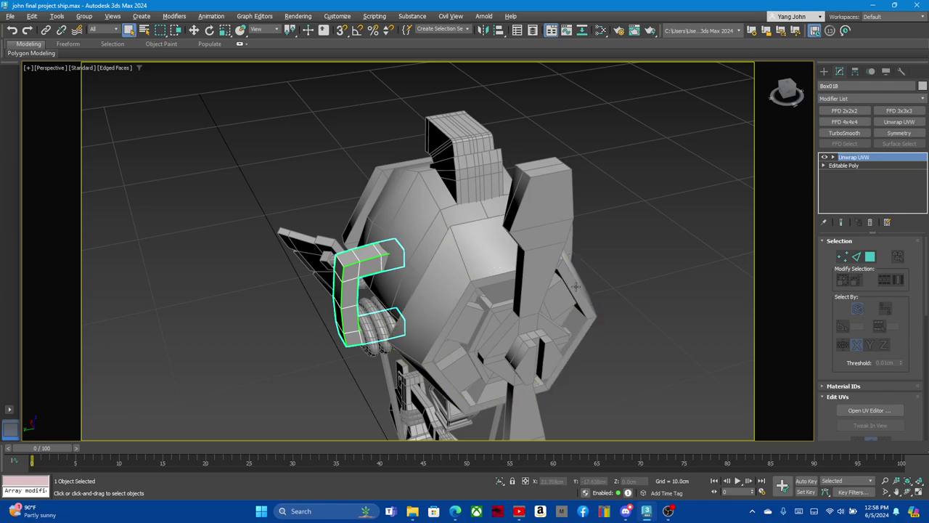
pyautogui.moveTo(561, 282)
pyautogui.keyDown('alt'); pyautogui.mouseDown(button='middle')
pyautogui.moveTo(547, 301)
pyautogui.moveTo(431, 246)
pyautogui.moveTo(449, 249)
pyautogui.moveTo(452, 229)
pyautogui.mouseUp(button='middle'); pyautogui.keyUp('alt')
pyautogui.scroll(-3, 547, 300)
pyautogui.hotkey('ctrl', 'd')
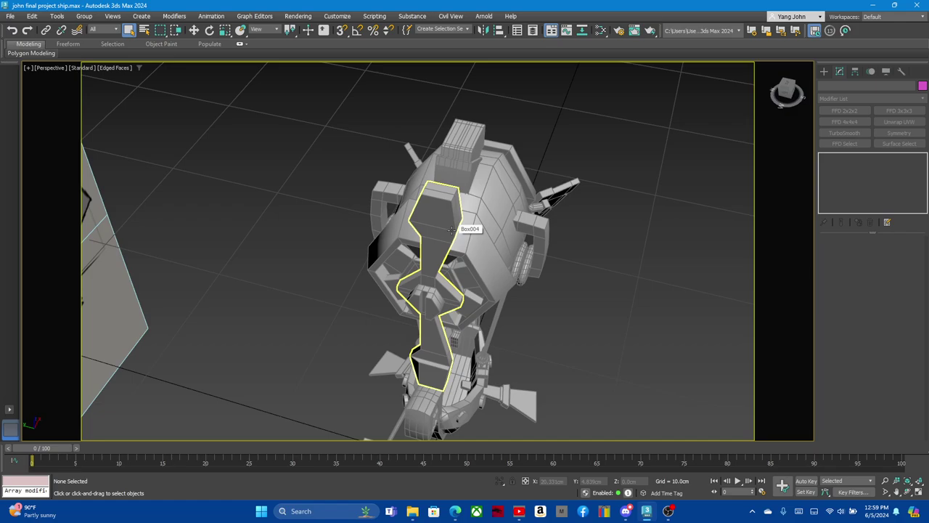
# Save the ship scene via File > Save, then select the arm assembly on the ship's side
pyautogui.click(10, 16)
pyautogui.click(29, 76)
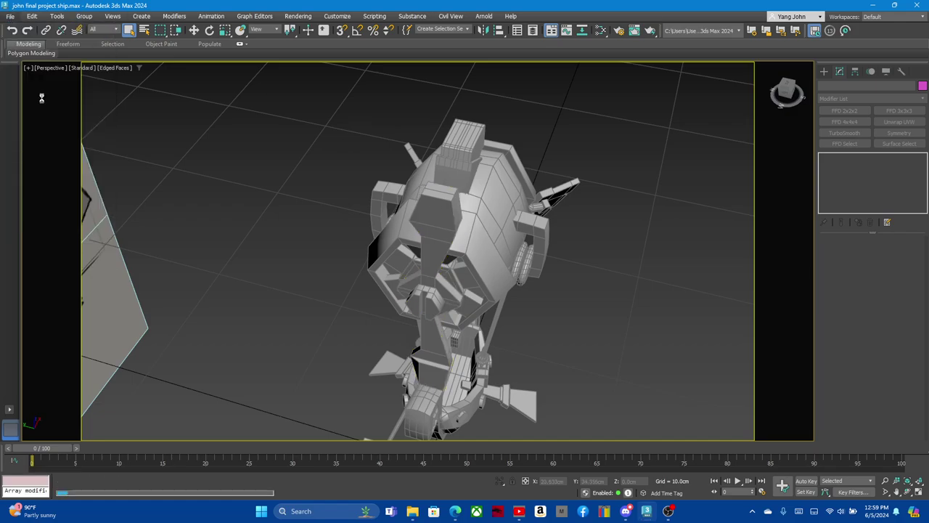
pyautogui.moveTo(428, 236)
pyautogui.keyDown('alt'); pyautogui.mouseDown(button='middle')
pyautogui.moveTo(388, 178)
pyautogui.moveTo(410, 243)
pyautogui.moveTo(381, 252)
pyautogui.moveTo(402, 248)
pyautogui.mouseUp(button='middle'); pyautogui.keyUp('alt')
pyautogui.click(392, 175)
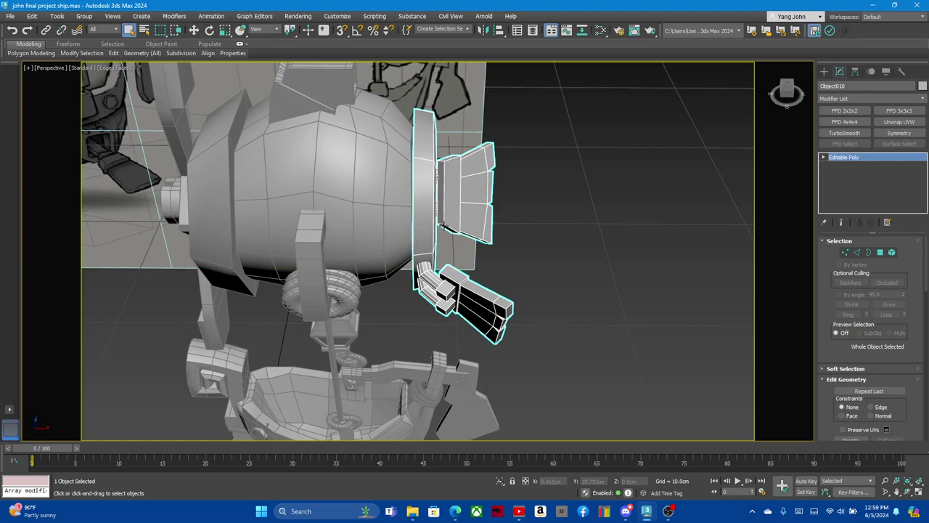
pyautogui.scroll(-5, 442, 226)
pyautogui.scroll(6, 442, 227)
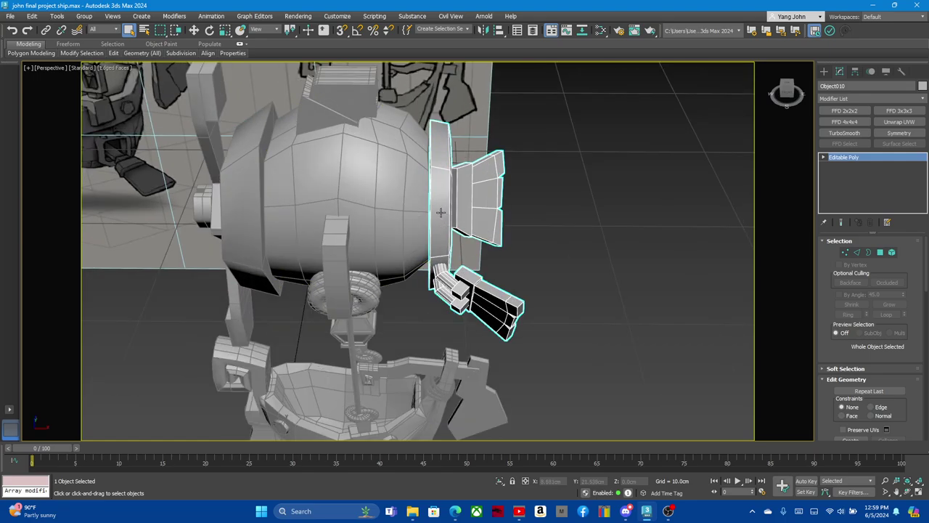